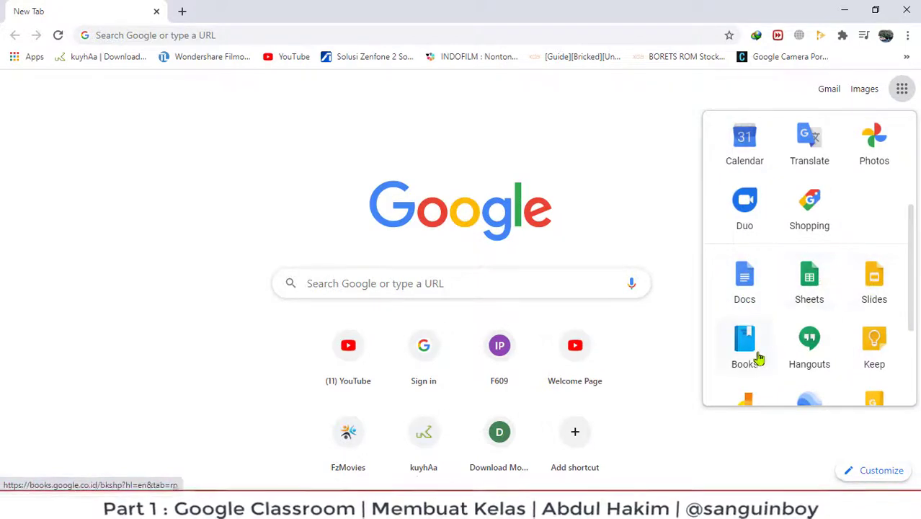
Scroll through the Google apps list, then close it.
{"action": "scroll", "coordinate": [819, 357], "scroll_direction": "down", "scroll_amount": 2}
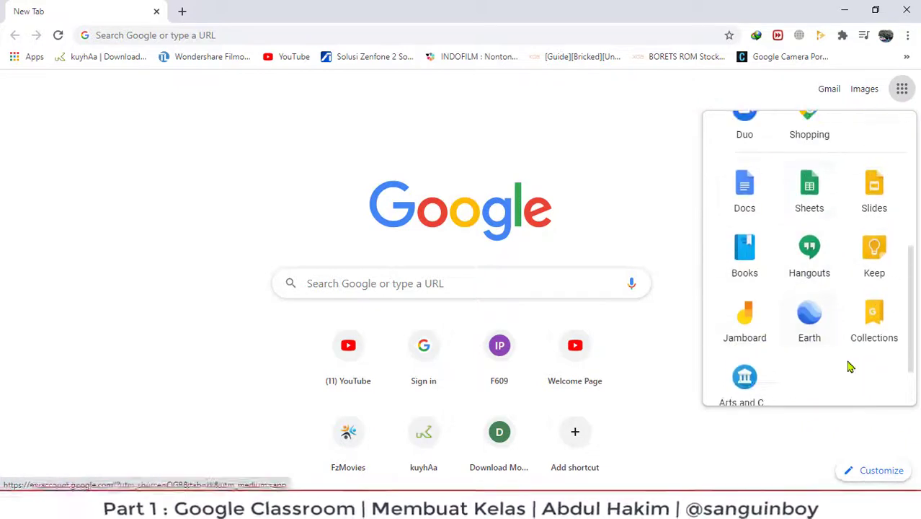
{"action": "scroll", "coordinate": [829, 332], "scroll_direction": "down", "scroll_amount": 1}
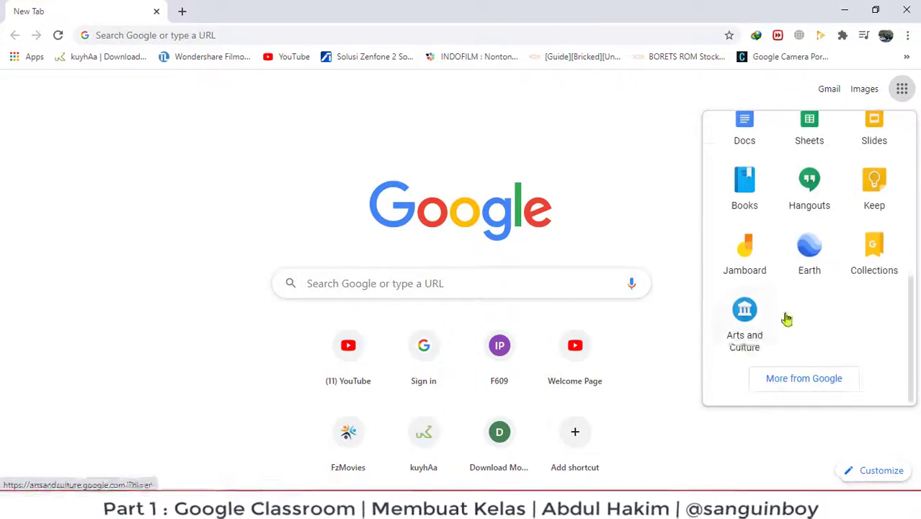
{"action": "scroll", "coordinate": [852, 317], "scroll_direction": "up", "scroll_amount": 2}
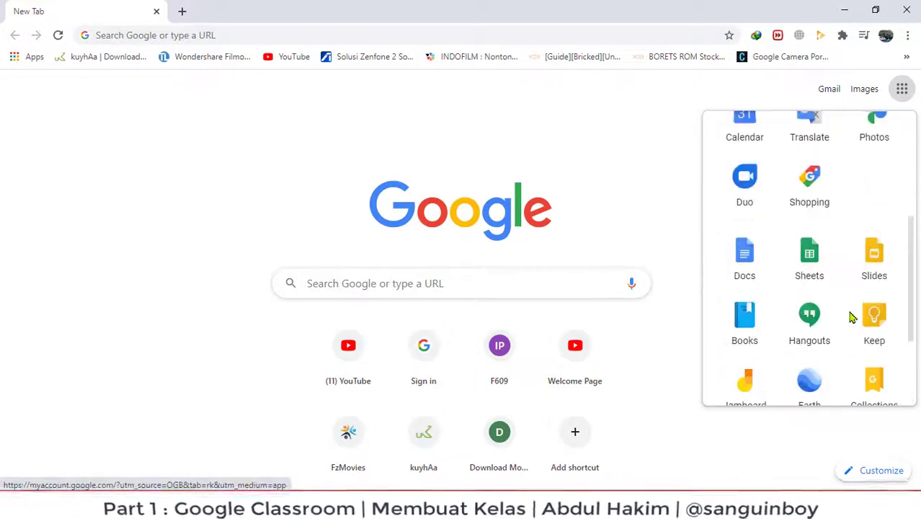
{"action": "scroll", "coordinate": [852, 317], "scroll_direction": "up", "scroll_amount": 3}
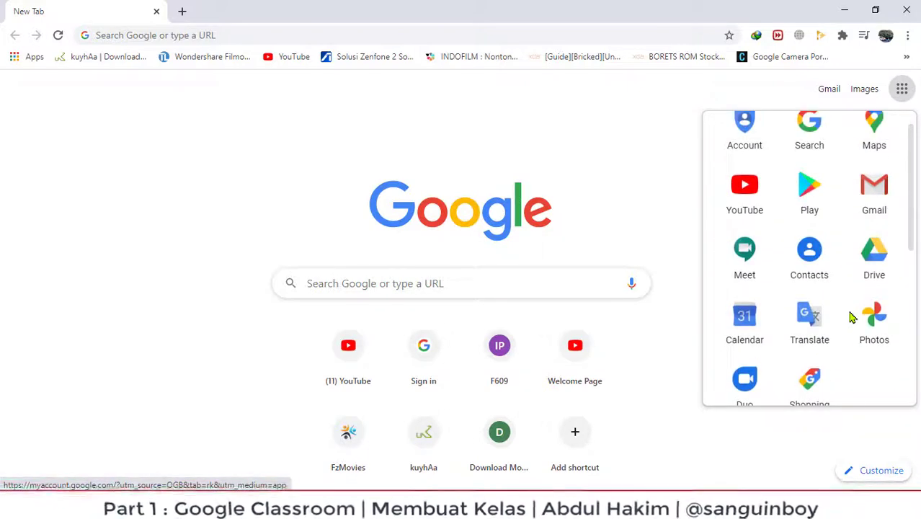
{"action": "scroll", "coordinate": [852, 317], "scroll_direction": "up", "scroll_amount": 1}
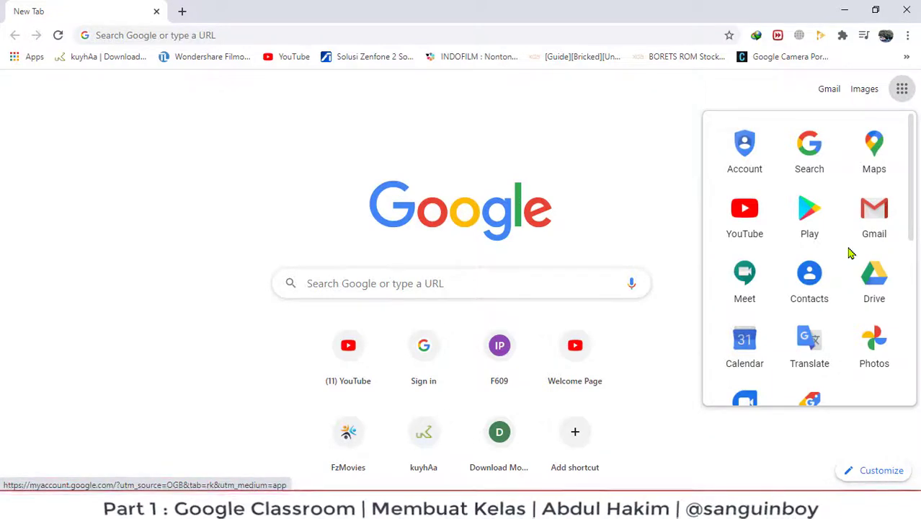
{"action": "left_click", "coordinate": [646, 168]}
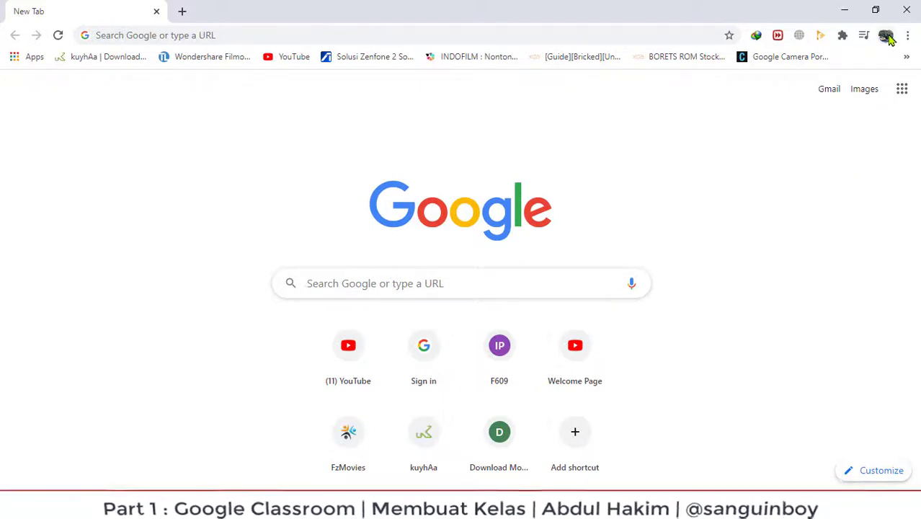
Reopen the apps list, close it again, and put the cursor in the Google search box.
{"action": "left_click", "coordinate": [902, 91]}
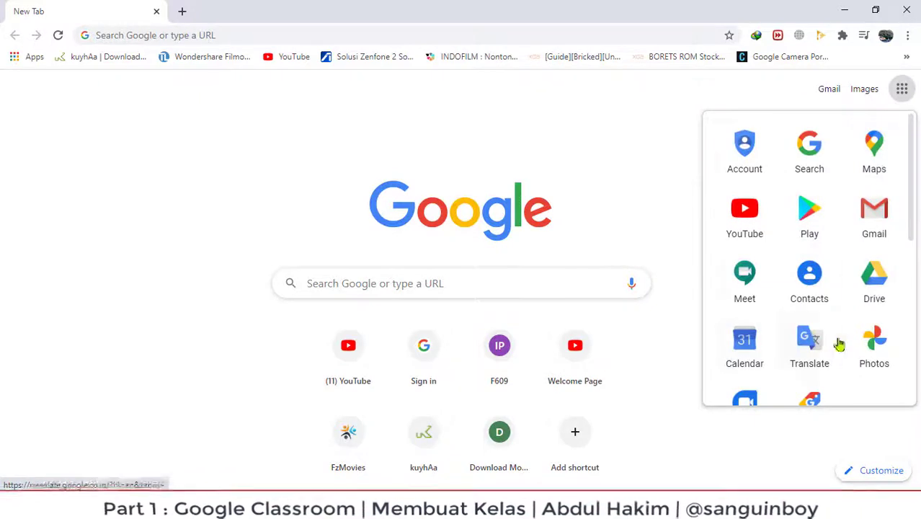
{"action": "left_click", "coordinate": [639, 136]}
{"action": "left_click", "coordinate": [354, 283]}
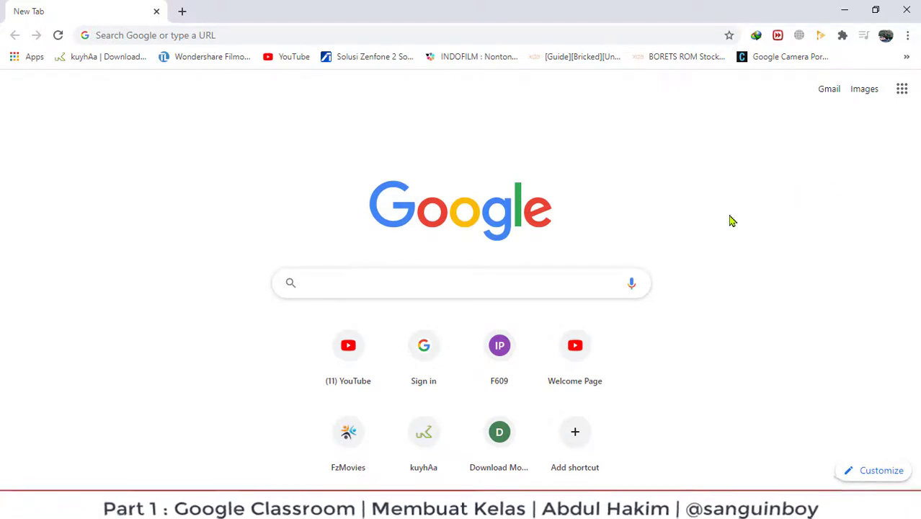
{"action": "left_click", "coordinate": [336, 283]}
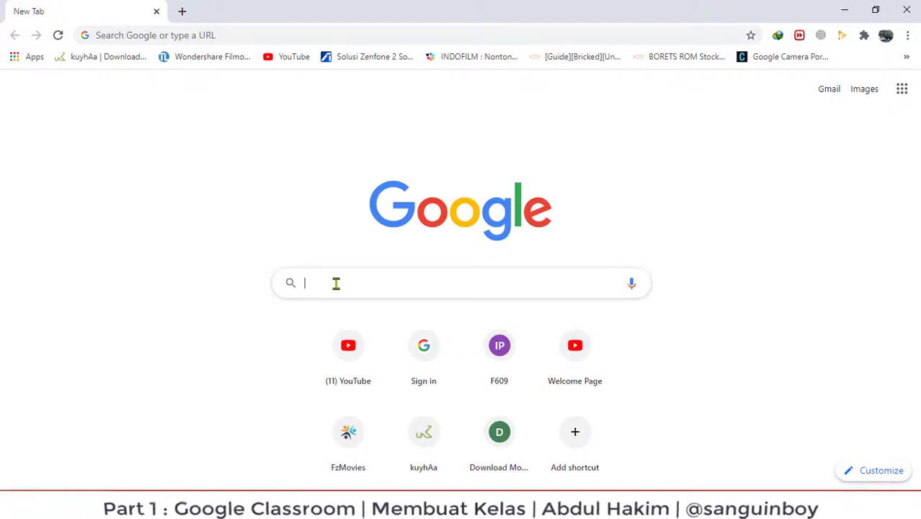
Search for 'google classroom' and open the classroom.google.com result.
{"action": "type", "text": "g"}
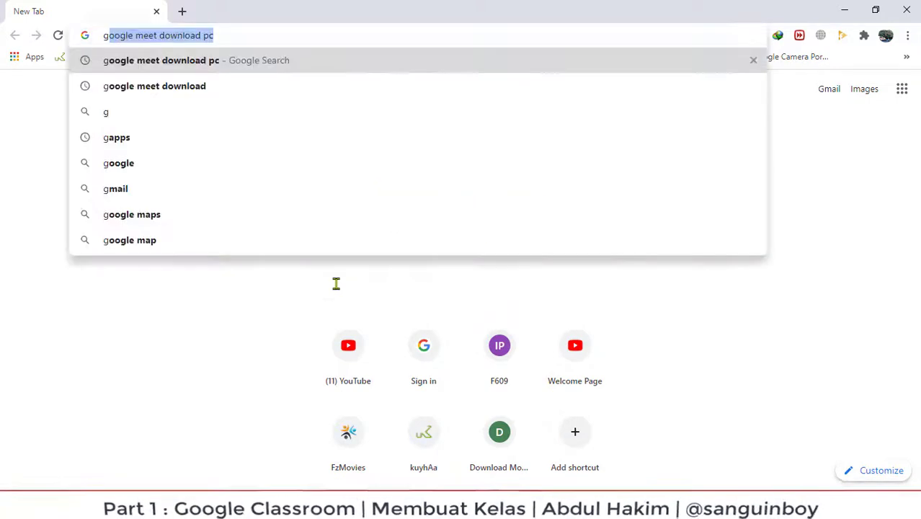
{"action": "type", "text": "oogle"}
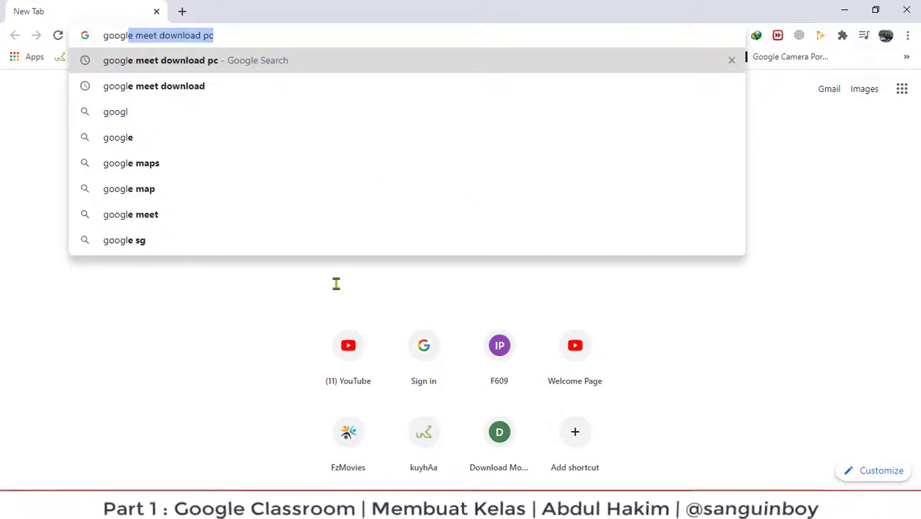
{"action": "type", "text": " classroo"}
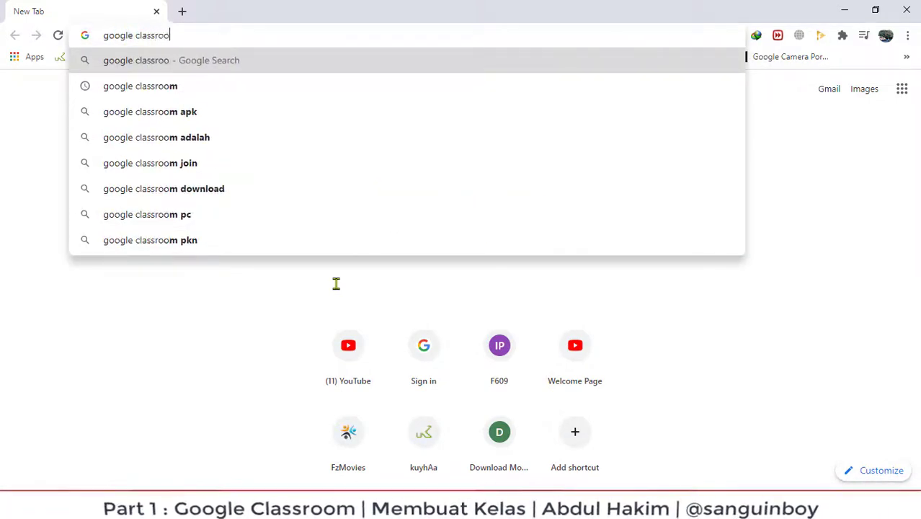
{"action": "type", "text": "m"}
{"action": "key", "text": "Return"}
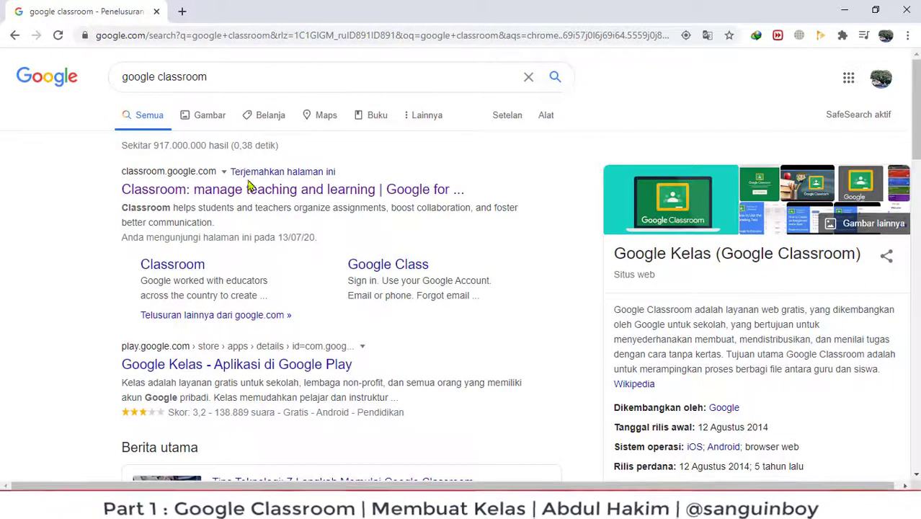
{"action": "left_click_drag", "start_coordinate": [102, 160], "coordinate": [548, 324]}
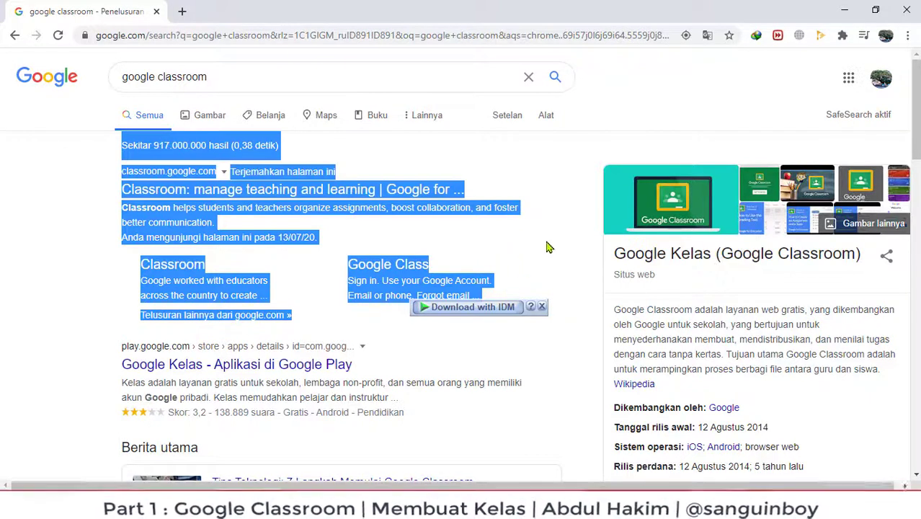
{"action": "left_click", "coordinate": [364, 191]}
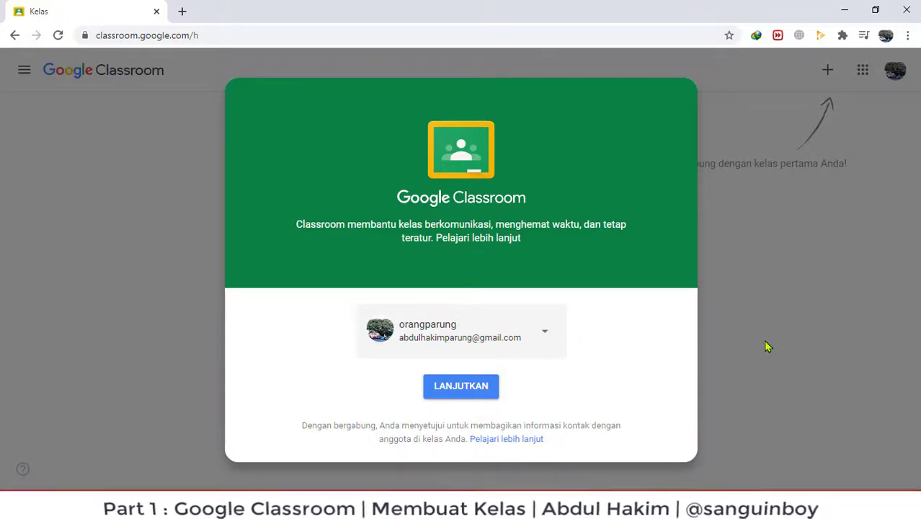
Choose 'Gunakan akun yang lain' and sign in with another account's e-mail and password.
{"action": "left_click", "coordinate": [545, 333]}
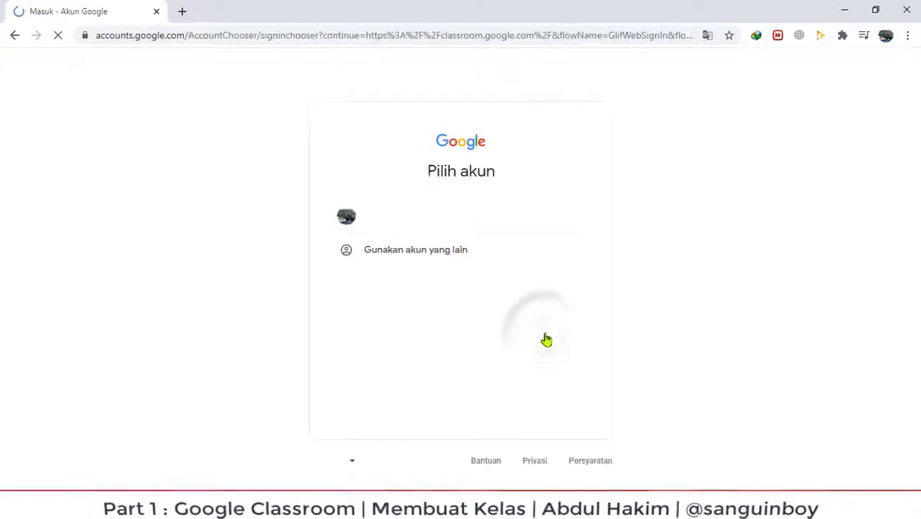
{"action": "left_click", "coordinate": [411, 252]}
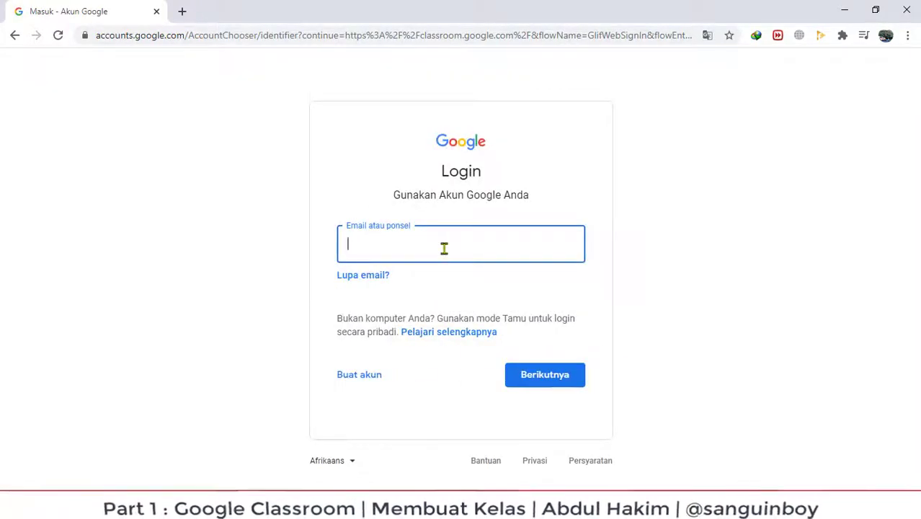
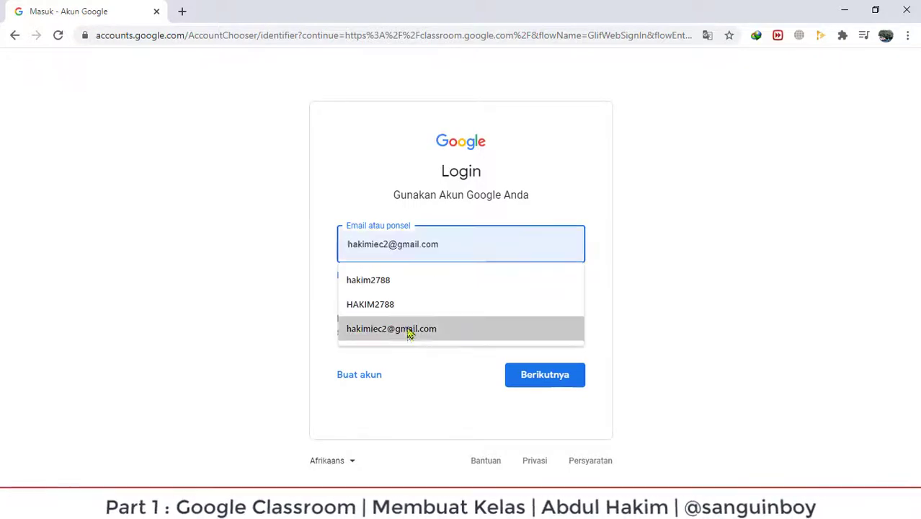
{"action": "left_click", "coordinate": [409, 330]}
{"action": "left_click", "coordinate": [548, 376]}
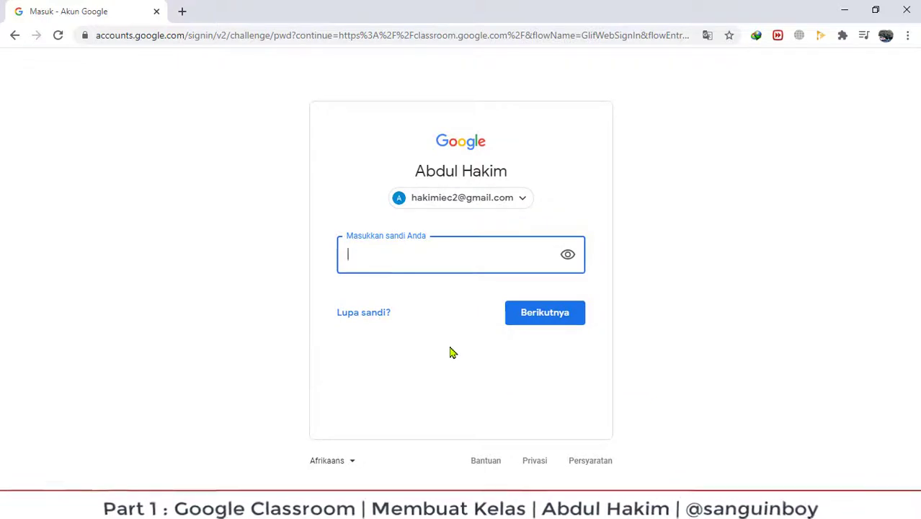
{"action": "type", "text": "*"}
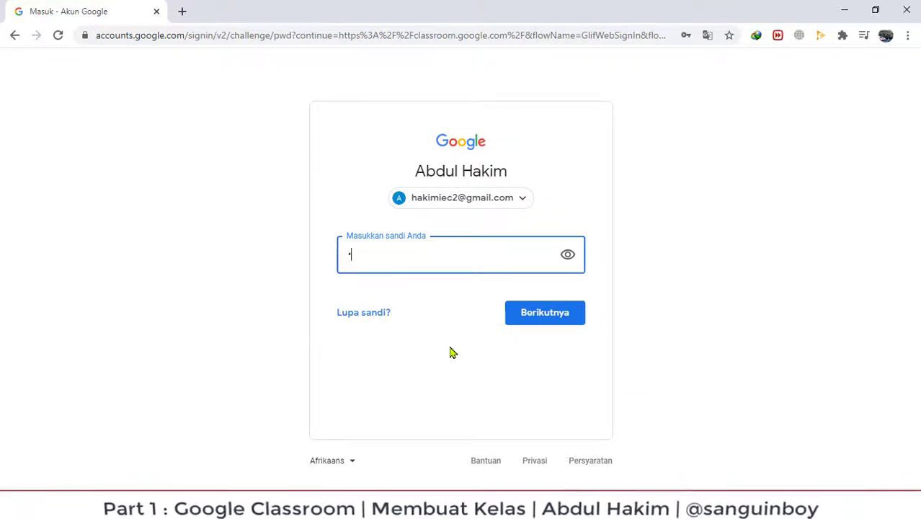
{"action": "type", "text": "******"}
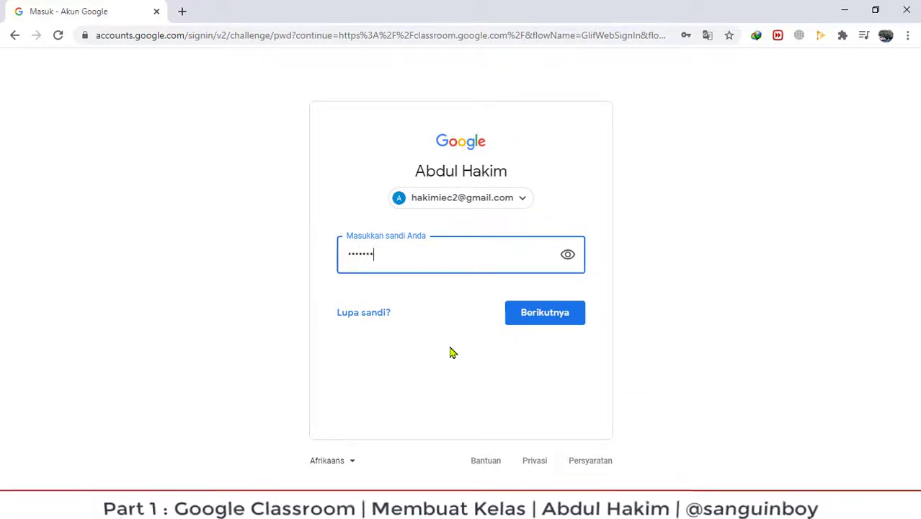
{"action": "type", "text": "******"}
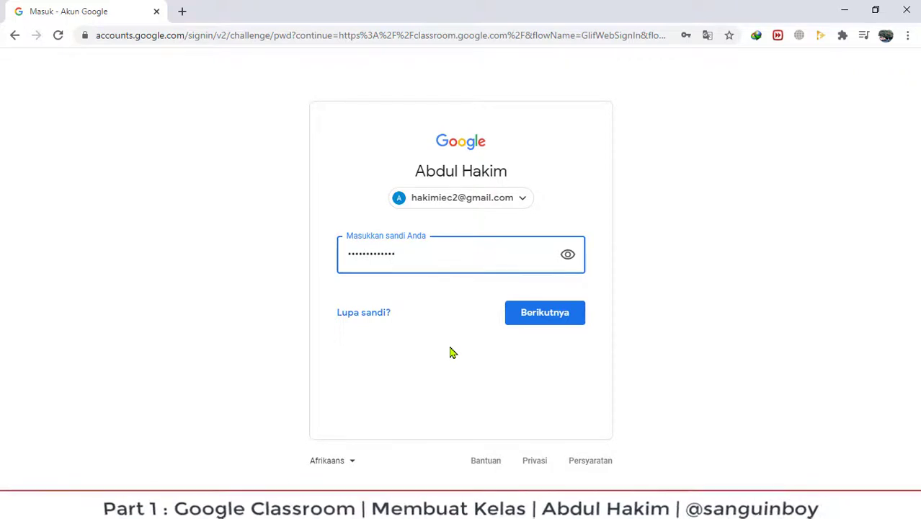
{"action": "key", "text": "Return"}
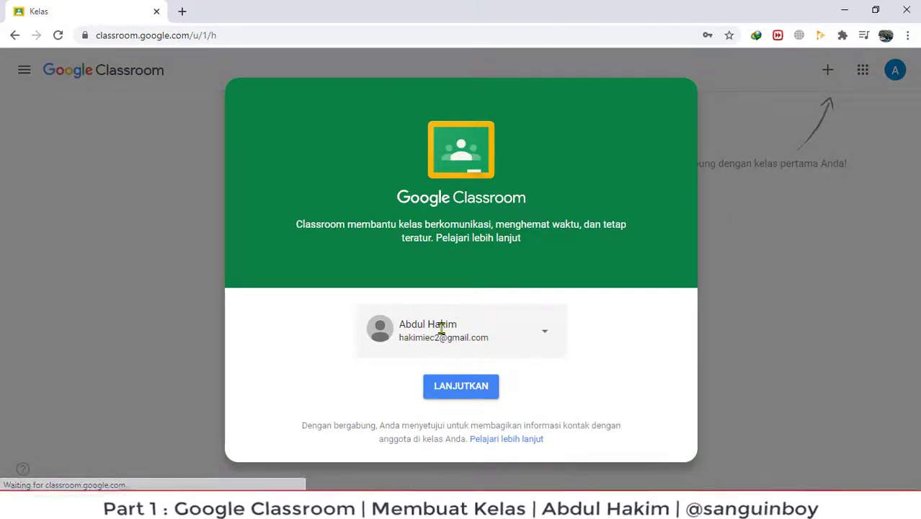
Continue with the new account to the empty Classroom home, checking the navigation drawer.
{"action": "left_click", "coordinate": [462, 392]}
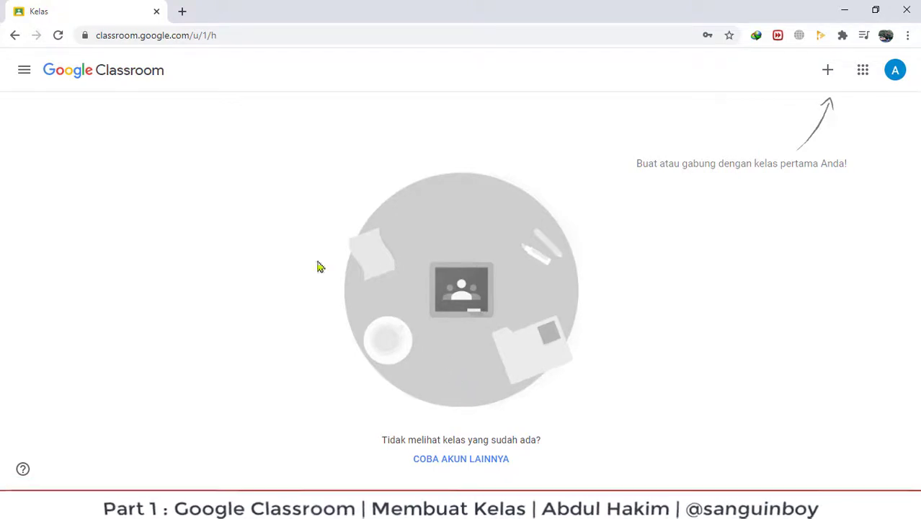
{"action": "left_click", "coordinate": [24, 72]}
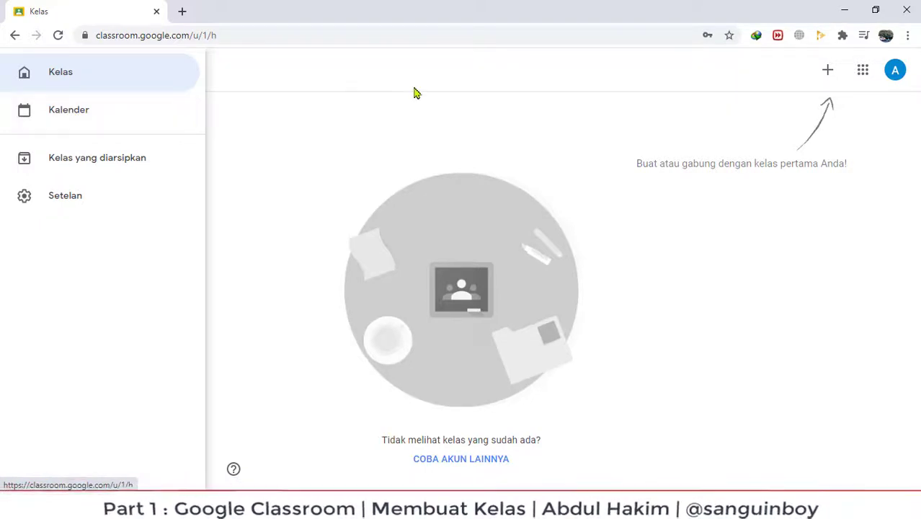
{"action": "left_click", "coordinate": [653, 244]}
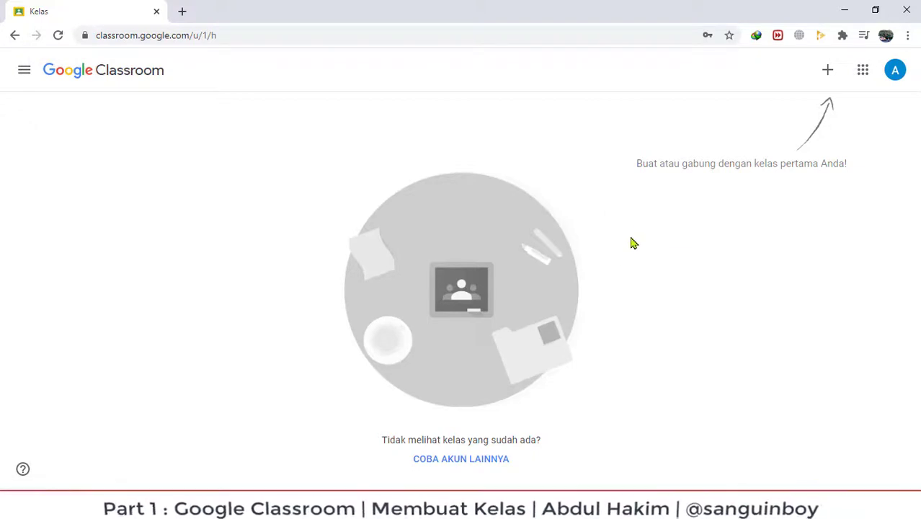
Choose Buat kelas and tick the not-used-at-a-school acknowledgement in the notice.
{"action": "left_click", "coordinate": [829, 72]}
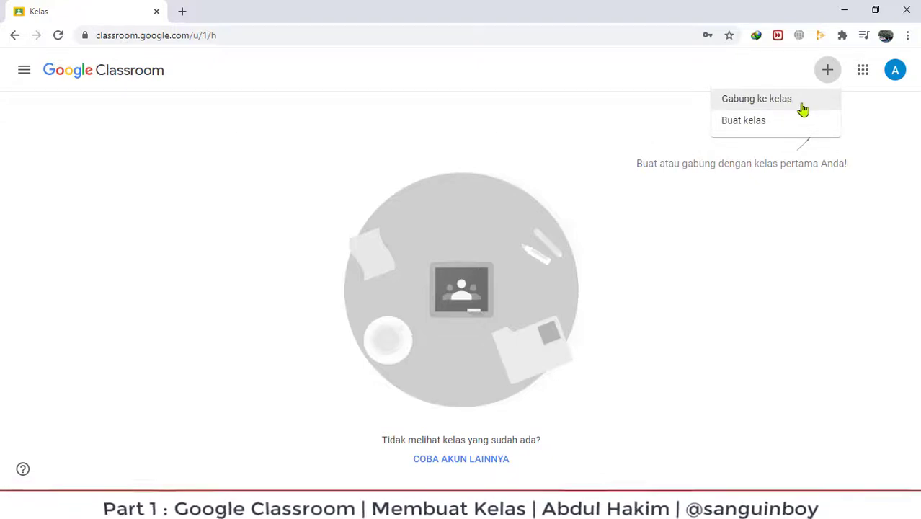
{"action": "left_click", "coordinate": [750, 128]}
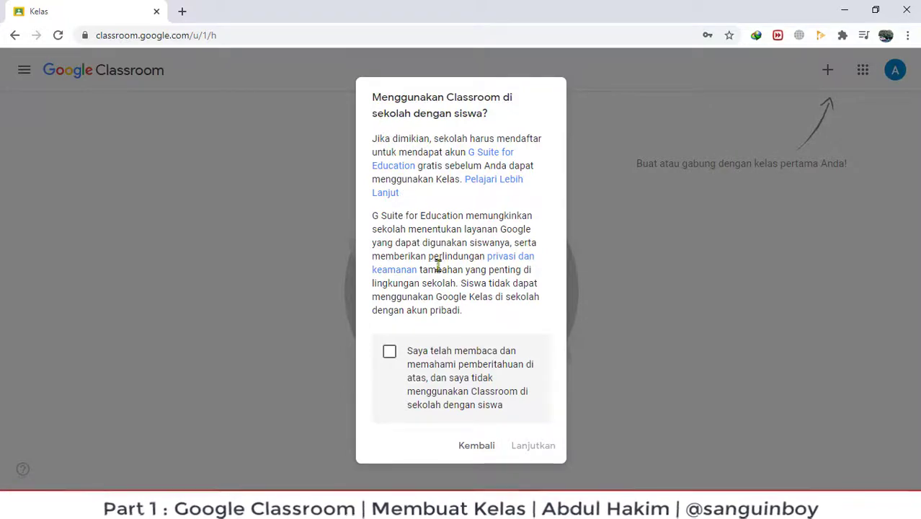
{"action": "left_click", "coordinate": [390, 354]}
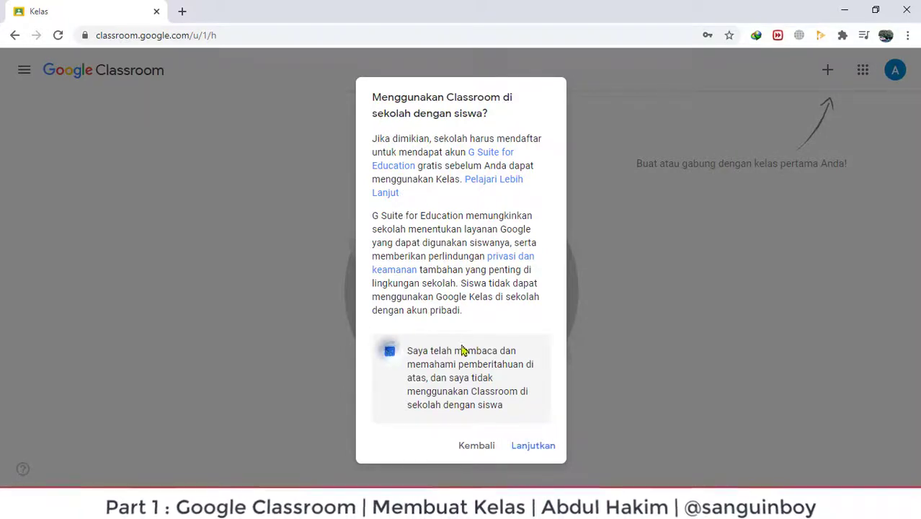
Enter class name XII AP 1, section 'Airframe and Power Plant' and subject 'Bahasa Inggris'.
{"action": "left_click", "coordinate": [536, 449]}
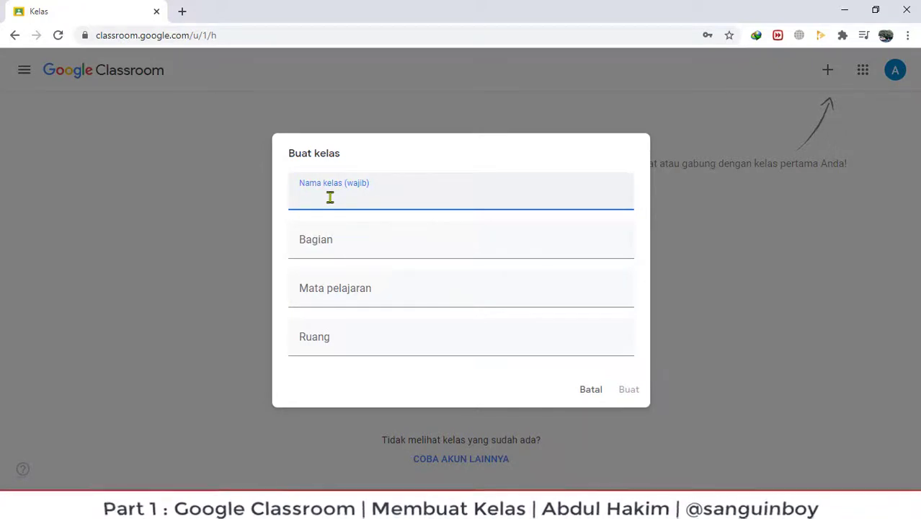
{"action": "type", "text": "XII "}
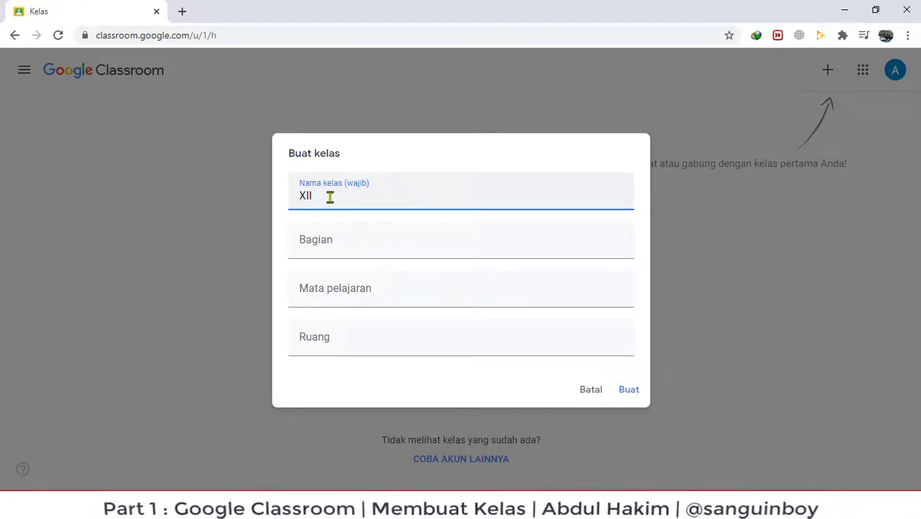
{"action": "type", "text": "APH"}
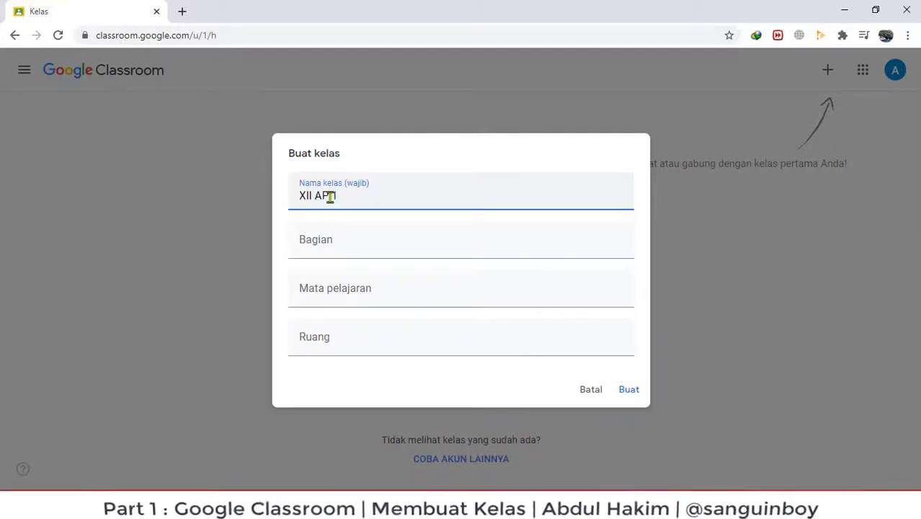
{"action": "left_click", "coordinate": [338, 243]}
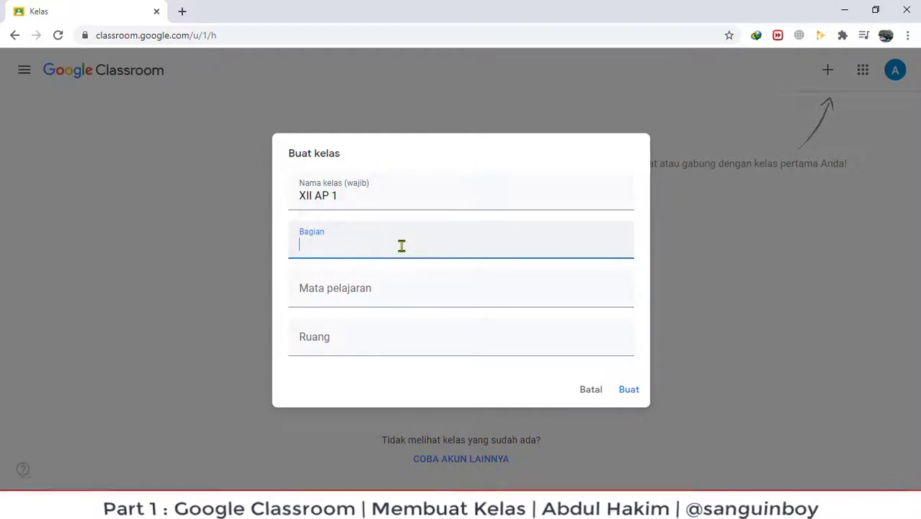
{"action": "type", "text": "1"}
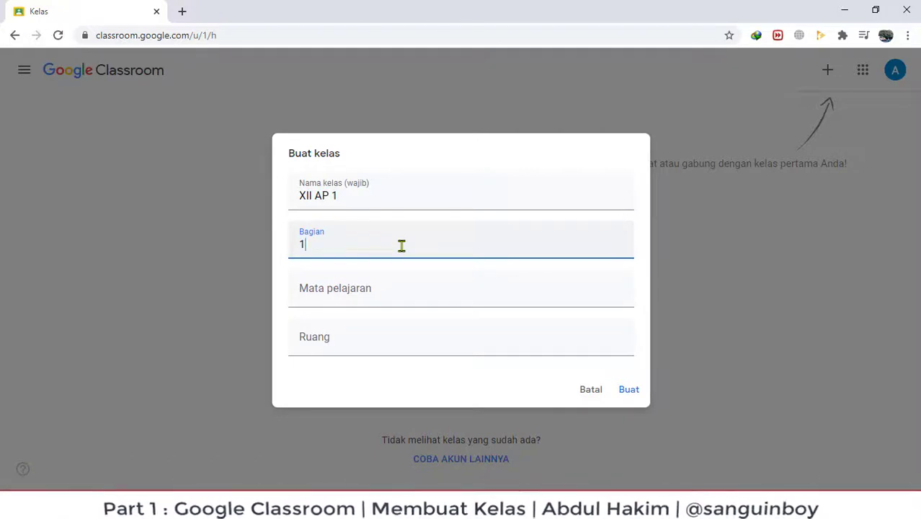
{"action": "key", "text": "BackSpace"}
{"action": "type", "text": "Airfra"}
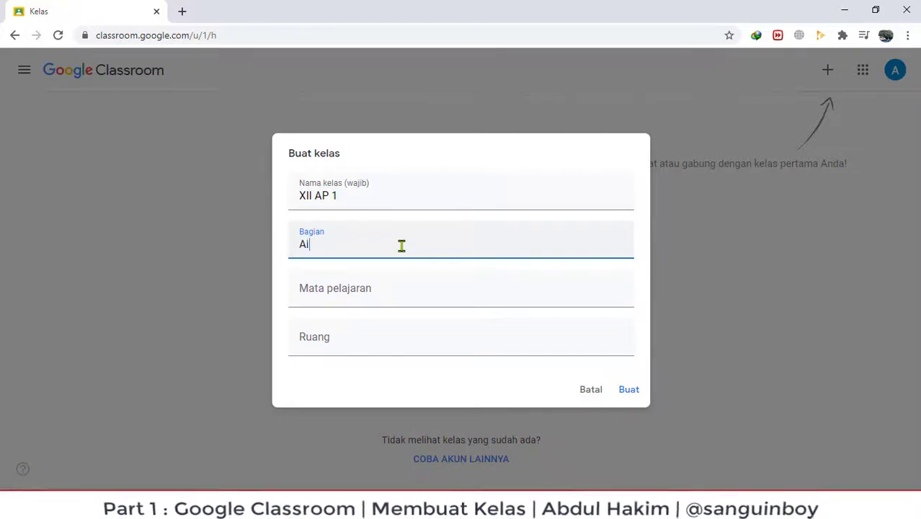
{"action": "type", "text": "me "}
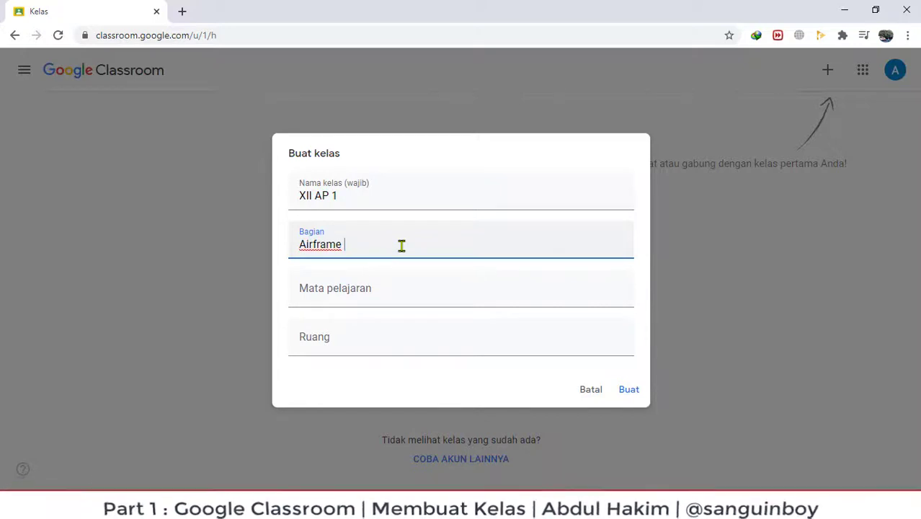
{"action": "type", "text": "adn"}
{"action": "key", "text": "BackSpace"}
{"action": "key", "text": "BackSpace"}
{"action": "key", "text": "BackSpace"}
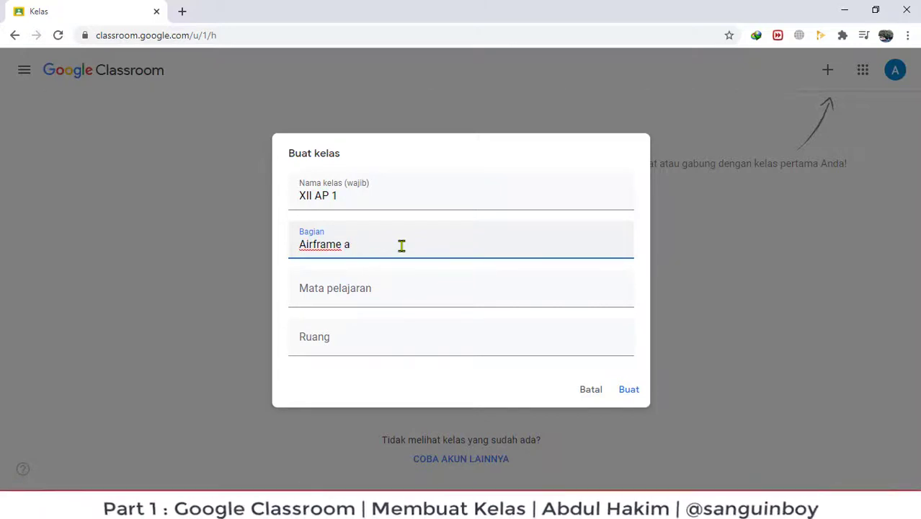
{"action": "type", "text": "and Po"}
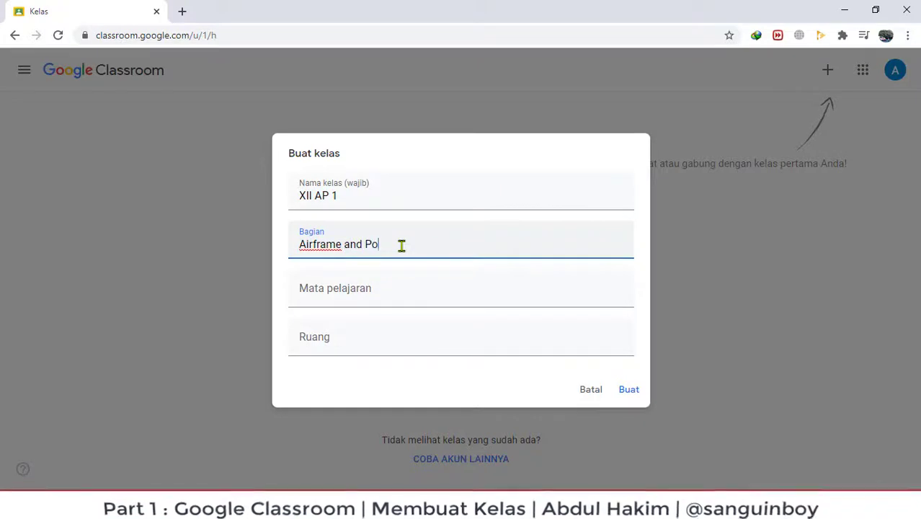
{"action": "type", "text": "wer Plant"}
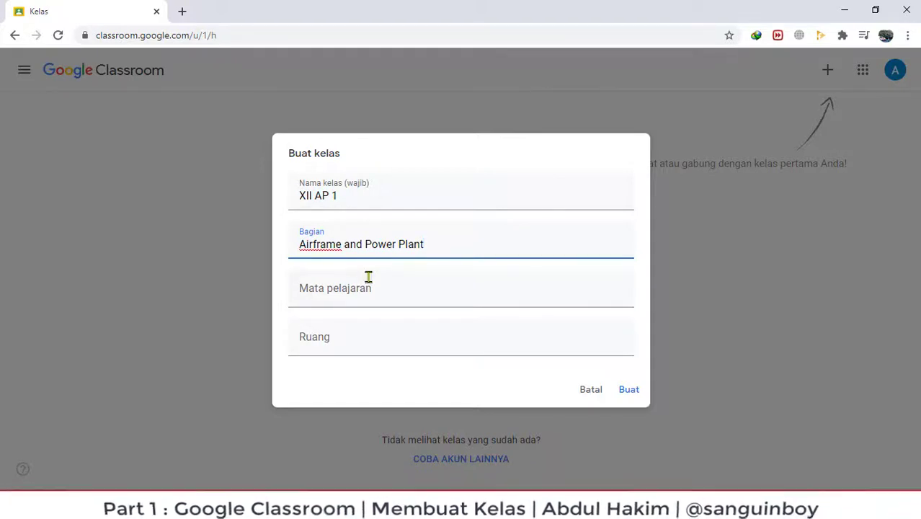
{"action": "left_click", "coordinate": [371, 287]}
{"action": "type", "text": "Bah"}
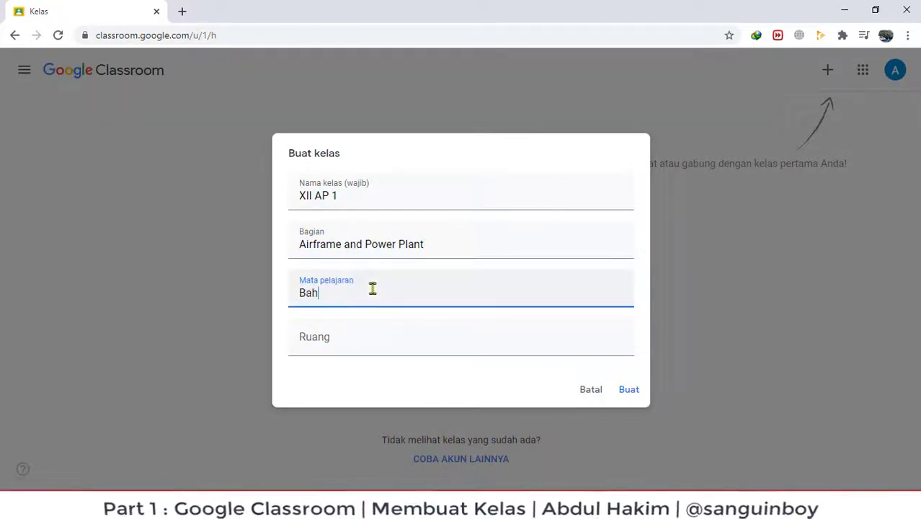
{"action": "type", "text": "asa Inggris"}
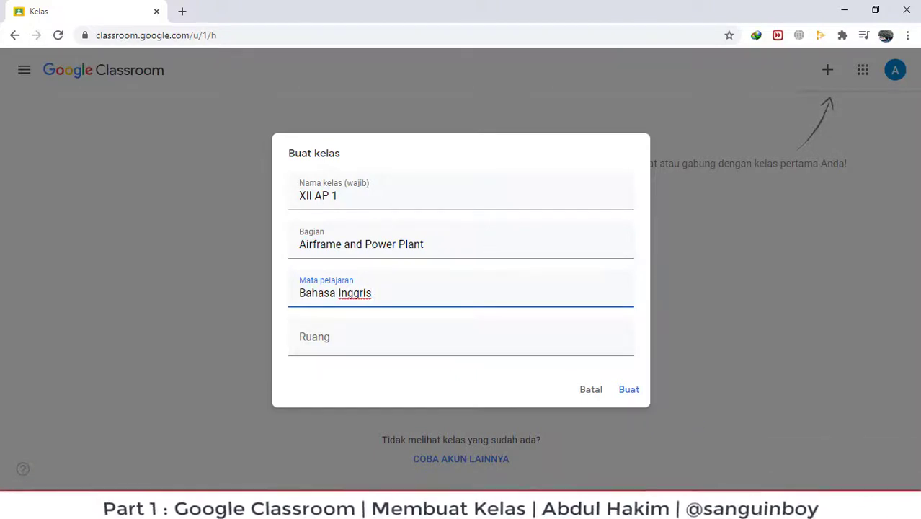
Quit Steam and Zoom from the system tray.
{"action": "left_click", "coordinate": [781, 506]}
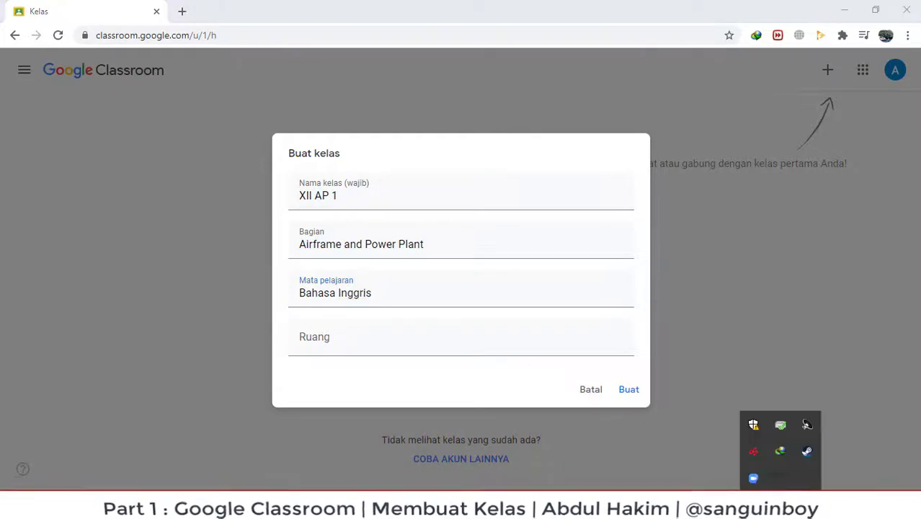
{"action": "right_click", "coordinate": [808, 452]}
{"action": "left_click", "coordinate": [819, 437]}
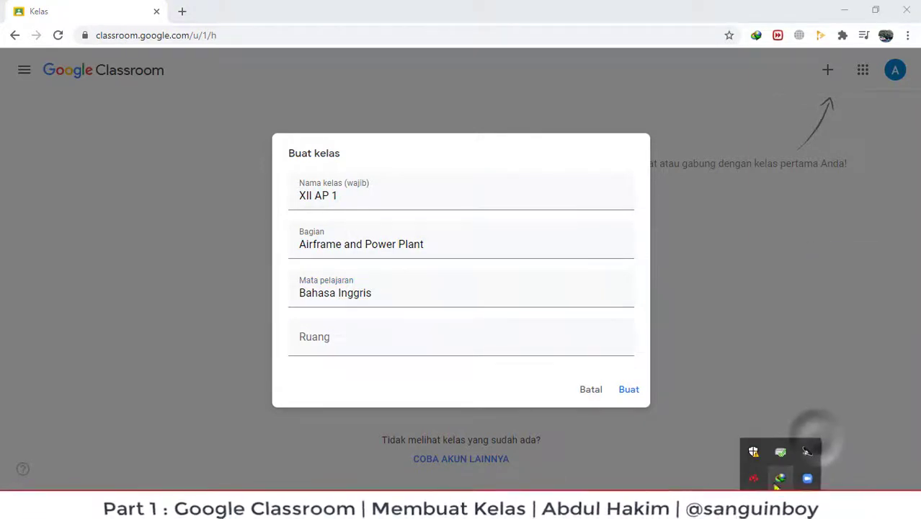
{"action": "right_click", "coordinate": [807, 478]}
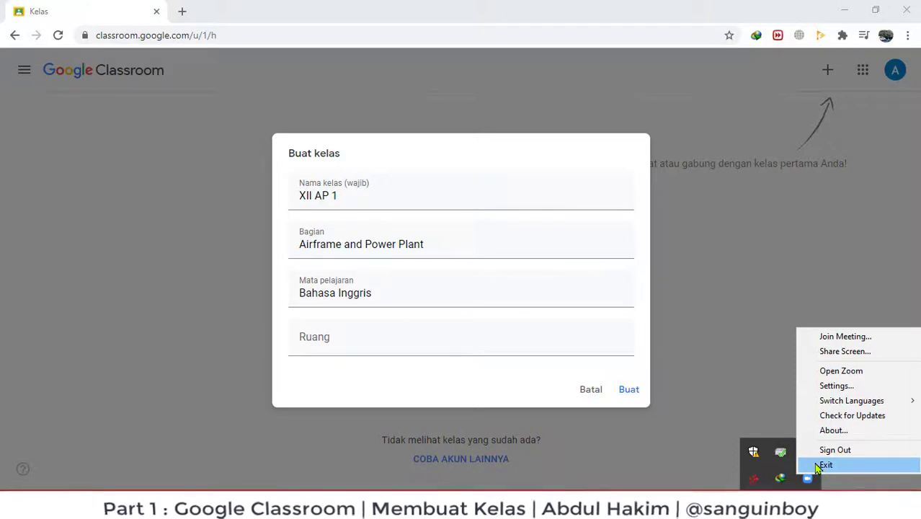
{"action": "left_click", "coordinate": [825, 465]}
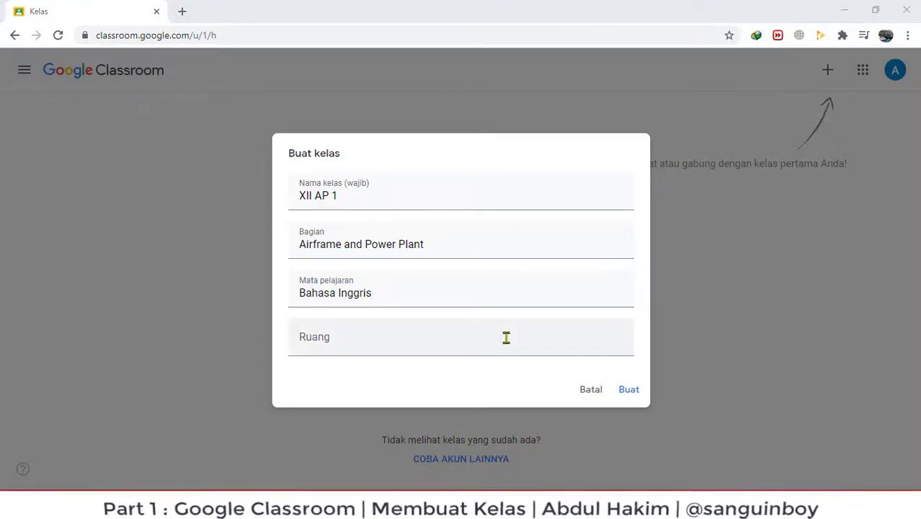
Set the room to 1 and create the class.
{"action": "left_click", "coordinate": [339, 343]}
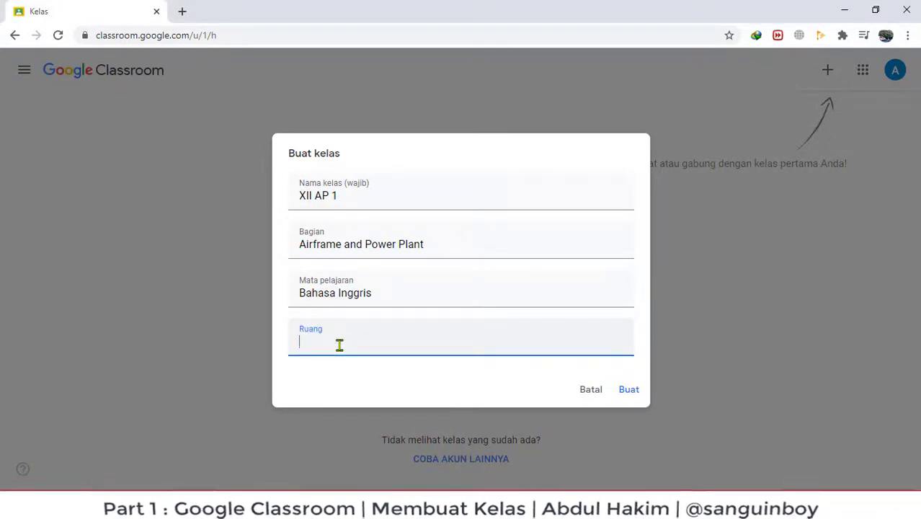
{"action": "type", "text": "1"}
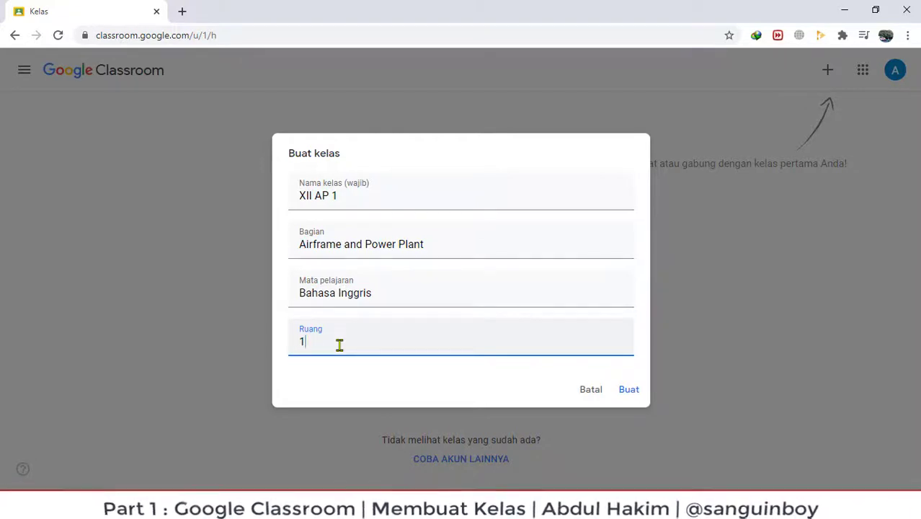
{"action": "left_click", "coordinate": [284, 237]}
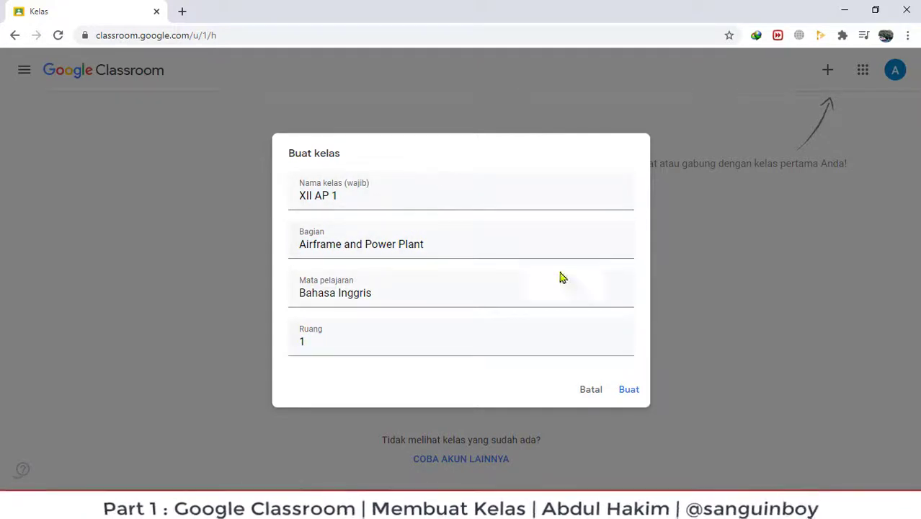
{"action": "left_click", "coordinate": [629, 391]}
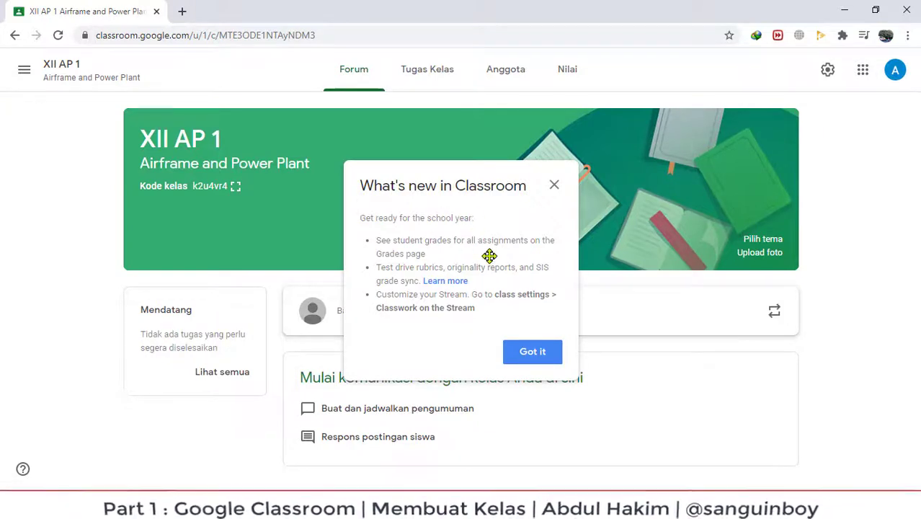
Dismiss What's new, highlight the class name and section, then enlarge the class code.
{"action": "left_click", "coordinate": [532, 354]}
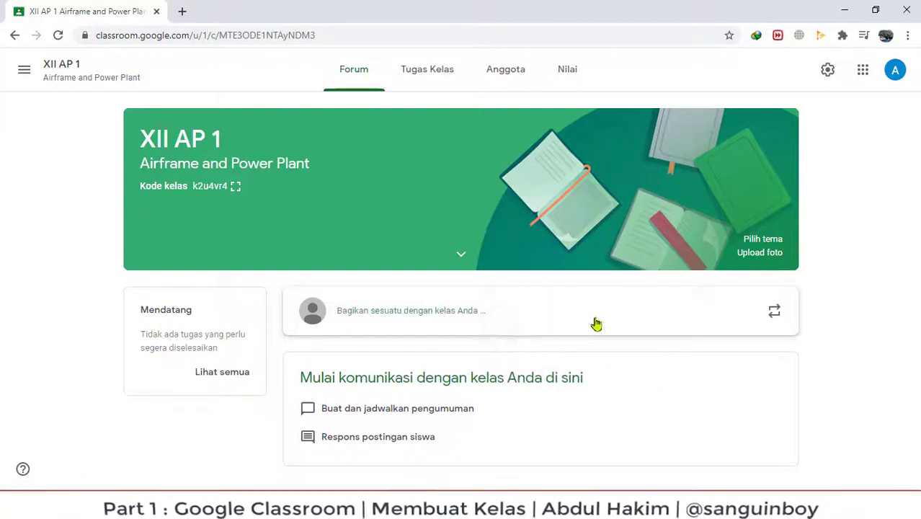
{"action": "left_click_drag", "start_coordinate": [138, 136], "coordinate": [250, 152]}
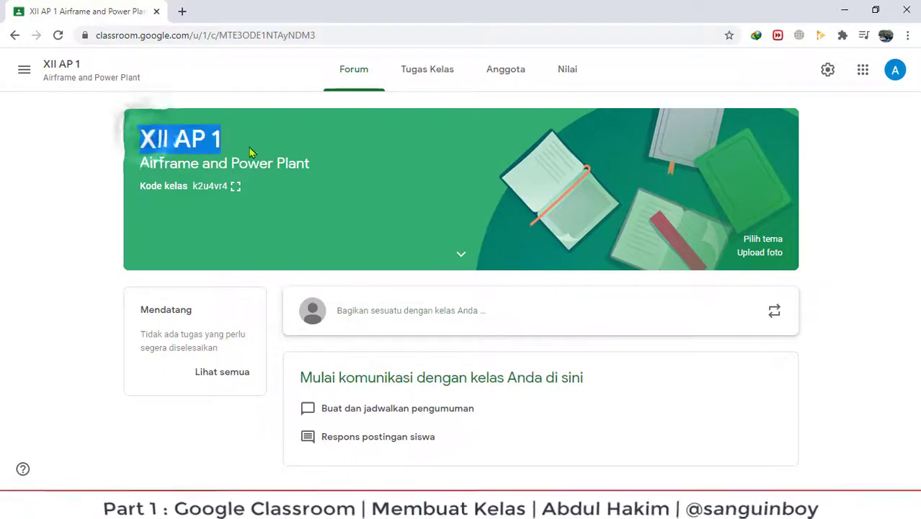
{"action": "left_click_drag", "start_coordinate": [137, 163], "coordinate": [319, 169]}
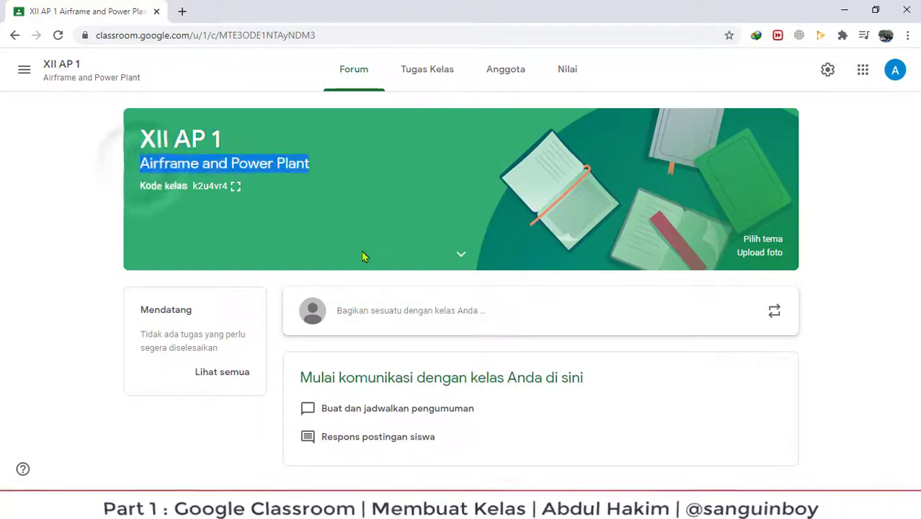
{"action": "left_click", "coordinate": [142, 188]}
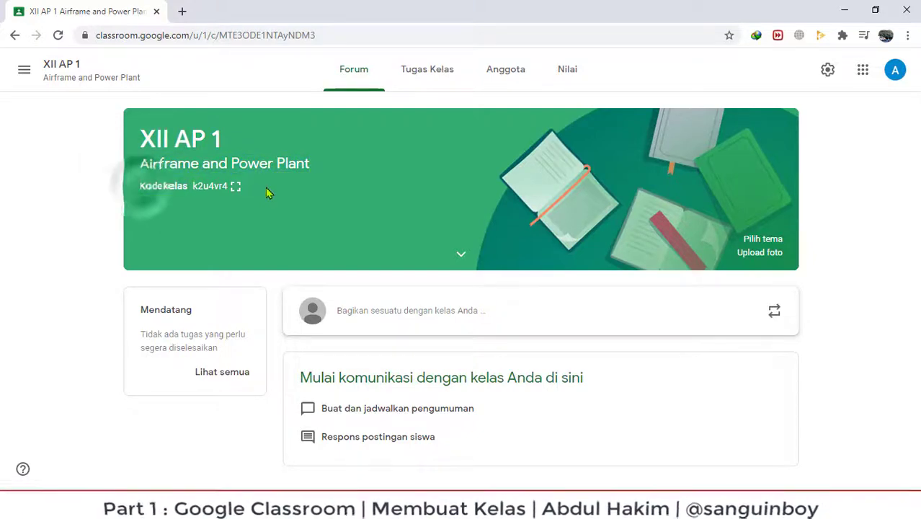
{"action": "left_click", "coordinate": [237, 188]}
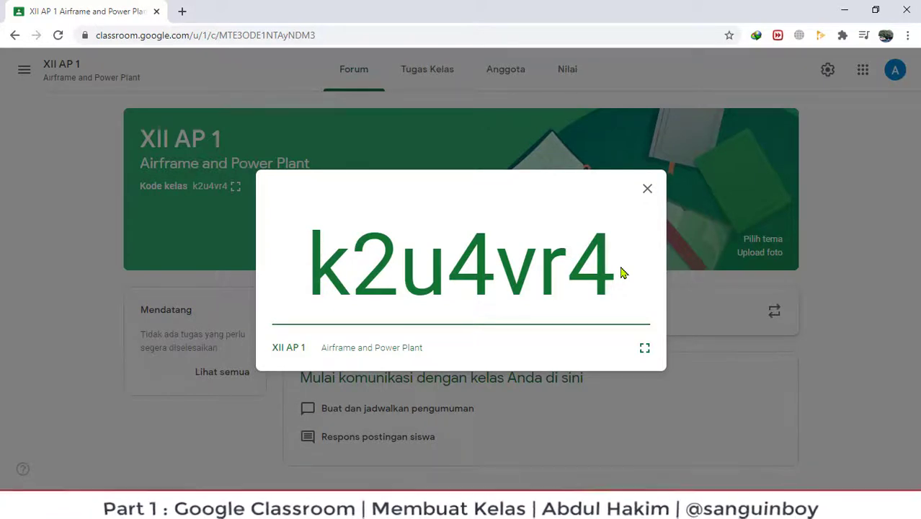
{"action": "left_click_drag", "start_coordinate": [624, 272], "coordinate": [306, 278]}
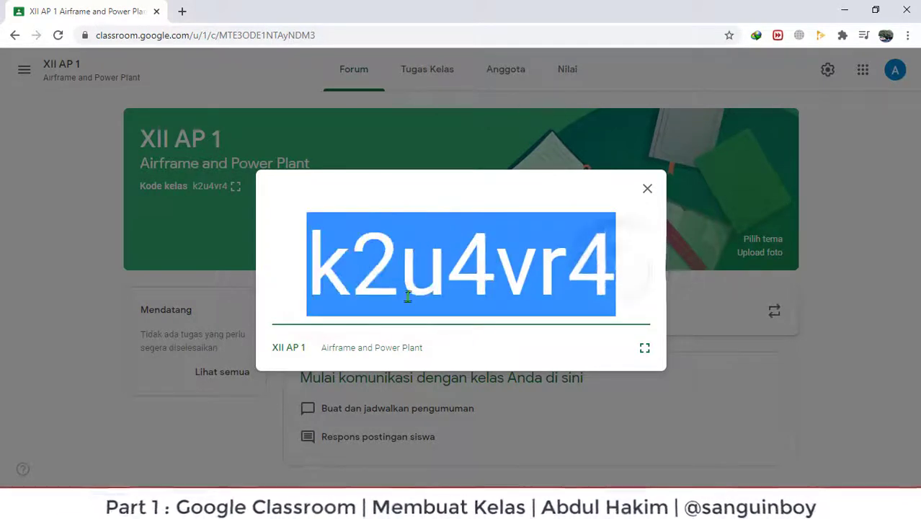
{"action": "right_click", "coordinate": [463, 243]}
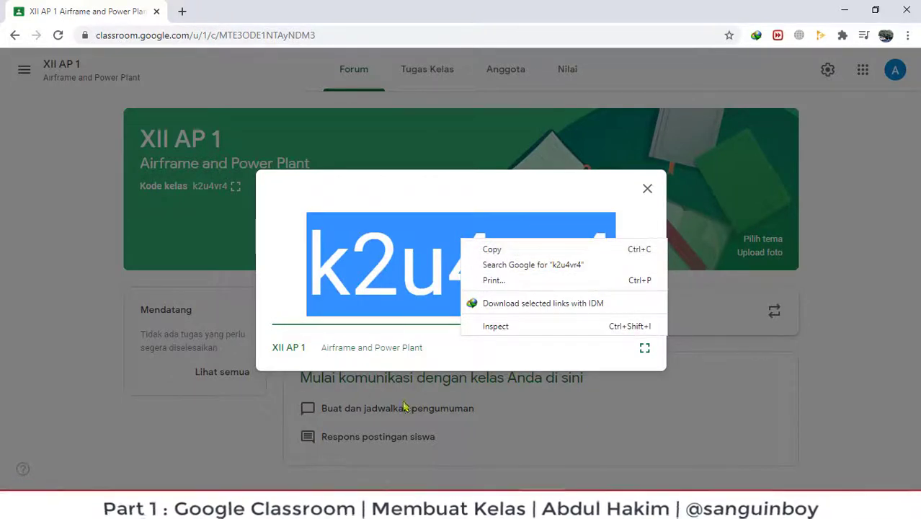
{"action": "left_click", "coordinate": [837, 281]}
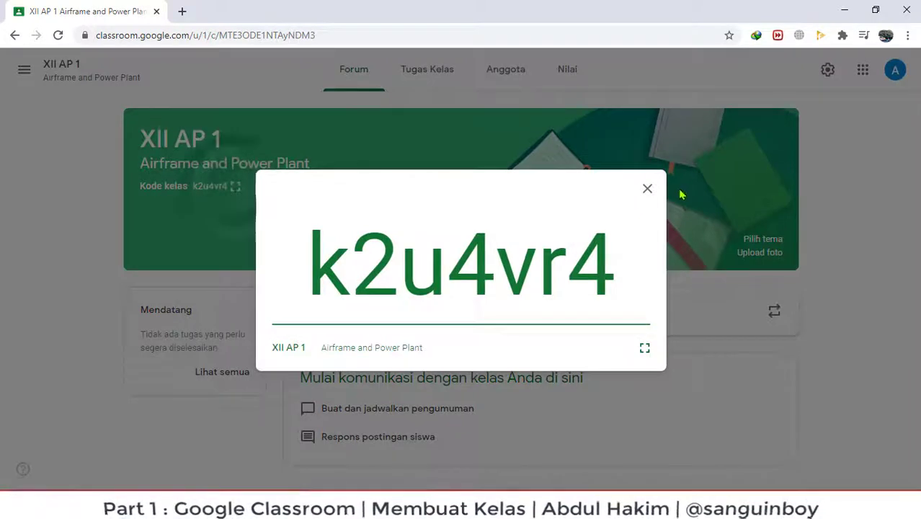
{"action": "left_click", "coordinate": [648, 188]}
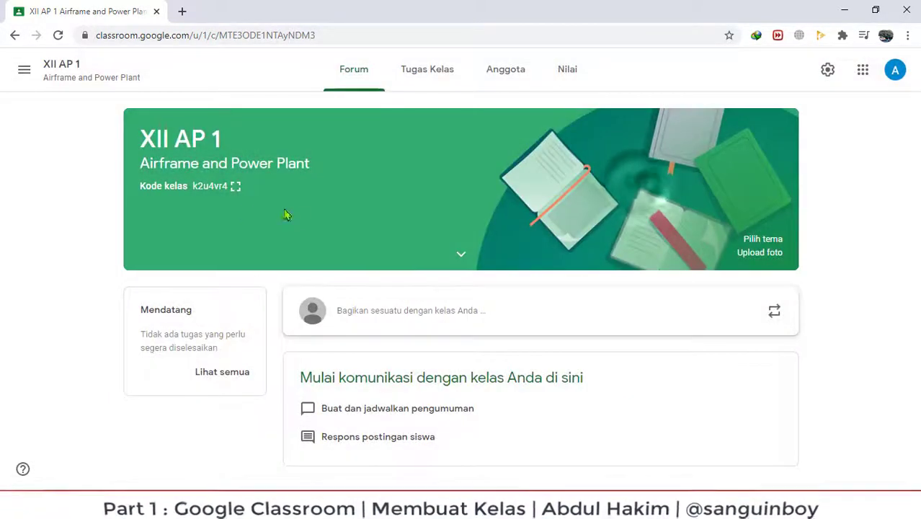
Reopen the class code, show it full screen, then exit back to the Forum.
{"action": "left_click", "coordinate": [237, 187]}
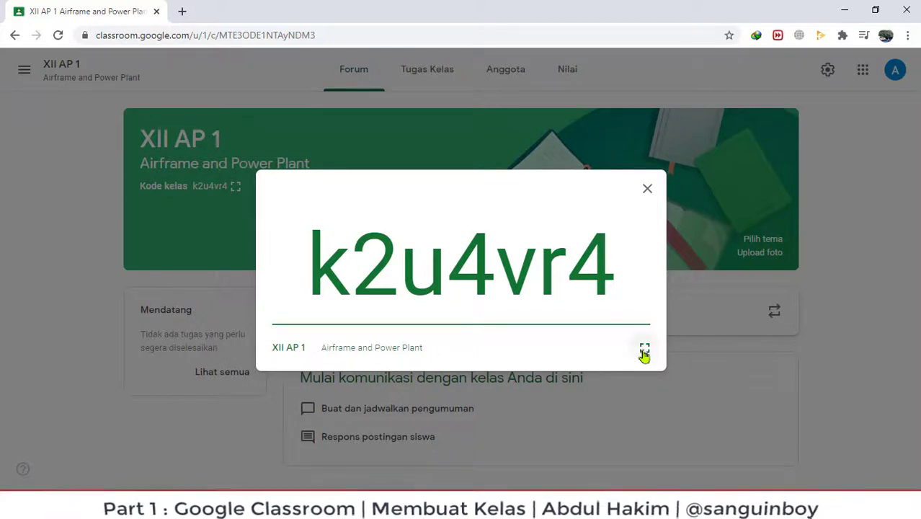
{"action": "left_click", "coordinate": [645, 349]}
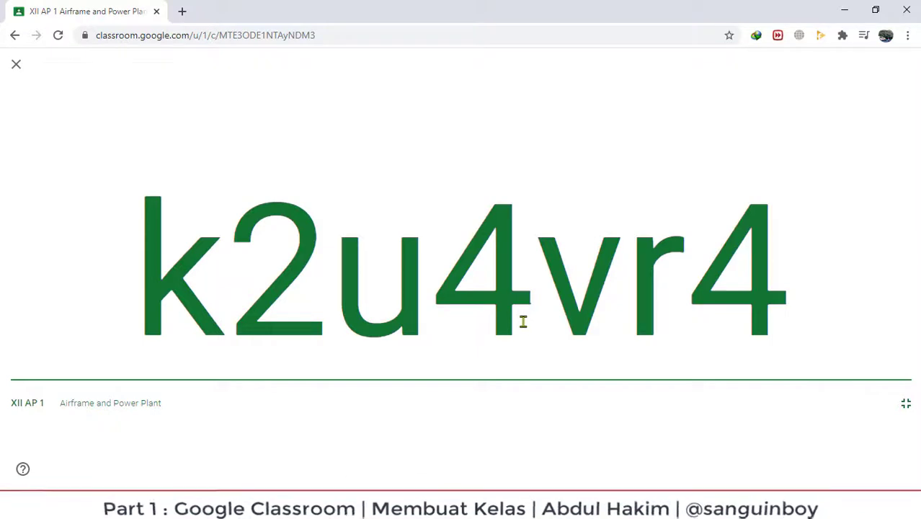
{"action": "left_click", "coordinate": [17, 67]}
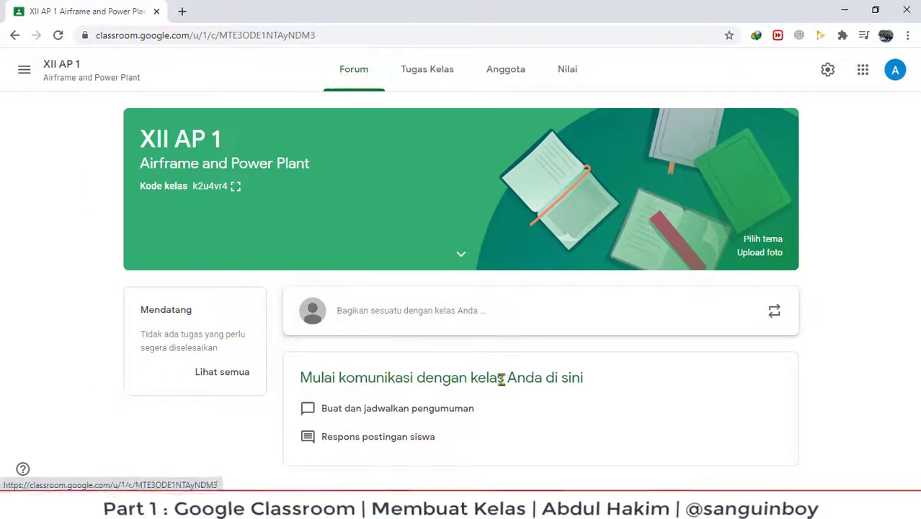
Post 'Selamat bergabung.' to the class stream, then click into its comment box.
{"action": "left_click", "coordinate": [421, 314]}
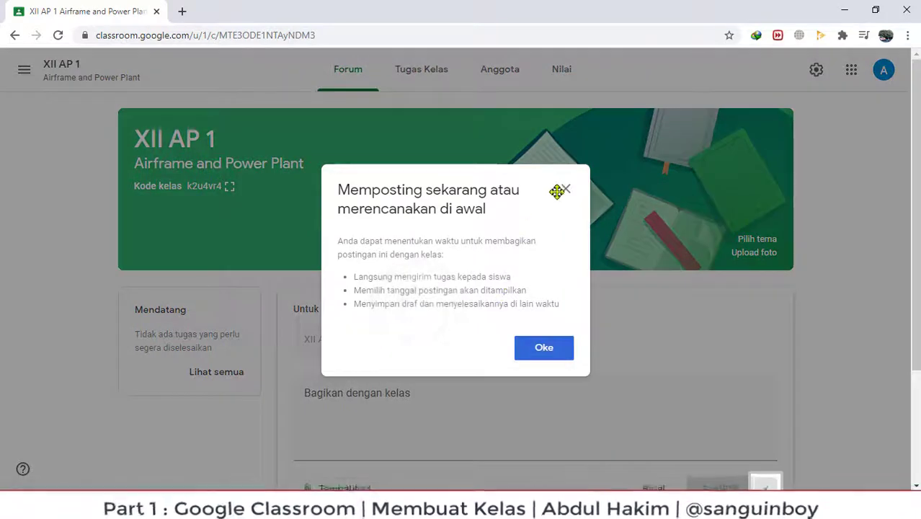
{"action": "left_click", "coordinate": [546, 349]}
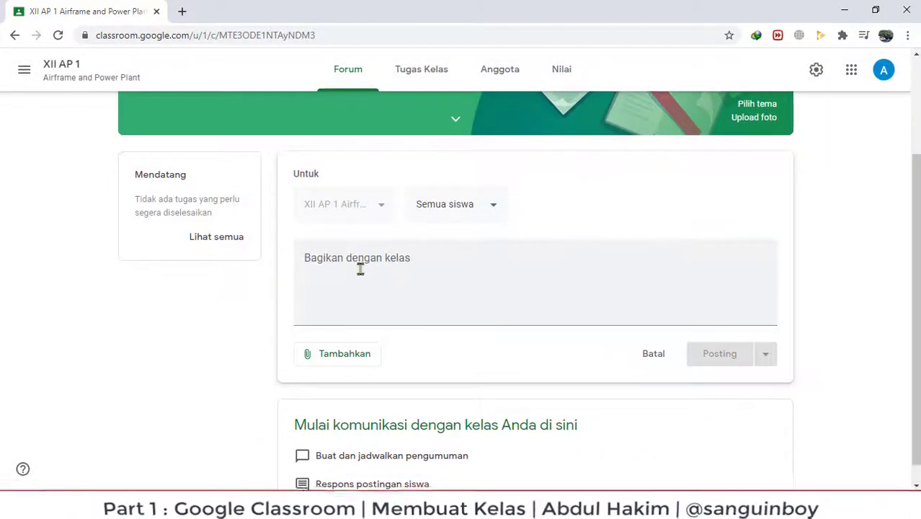
{"action": "left_click", "coordinate": [342, 258]}
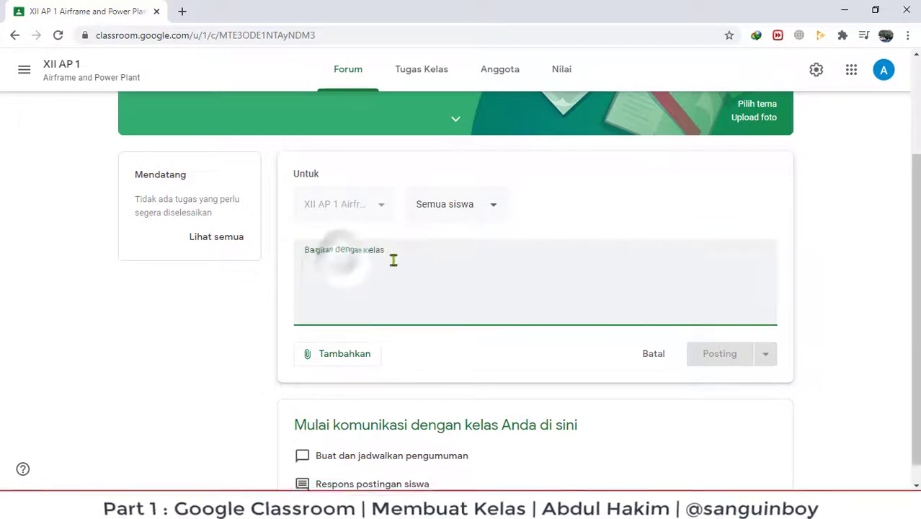
{"action": "type", "text": "SE"}
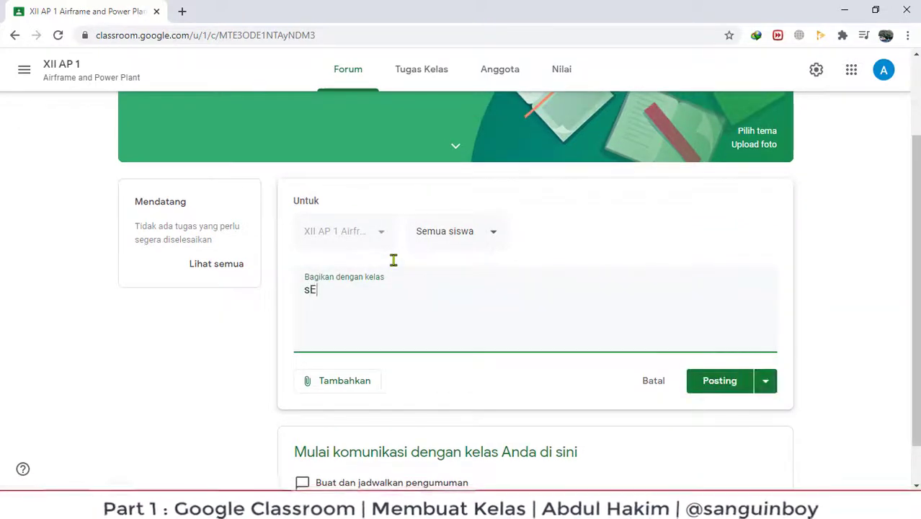
{"action": "key", "text": "BackSpace"}
{"action": "type", "text": "elama"}
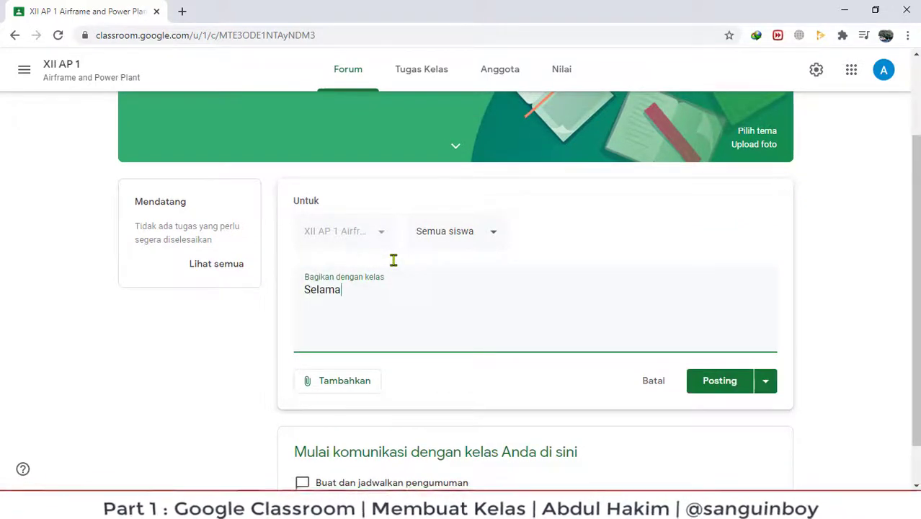
{"action": "type", "text": "t bergabung"}
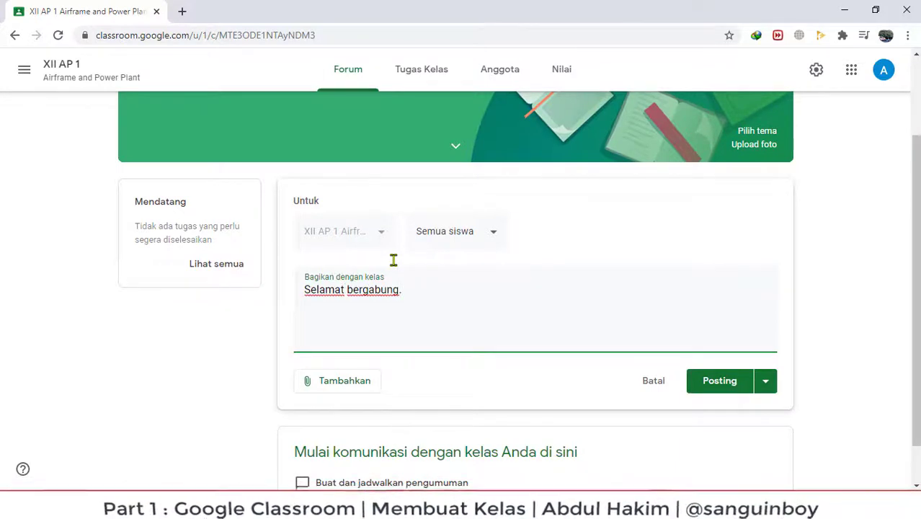
{"action": "type", "text": "."}
{"action": "left_click", "coordinate": [723, 383]}
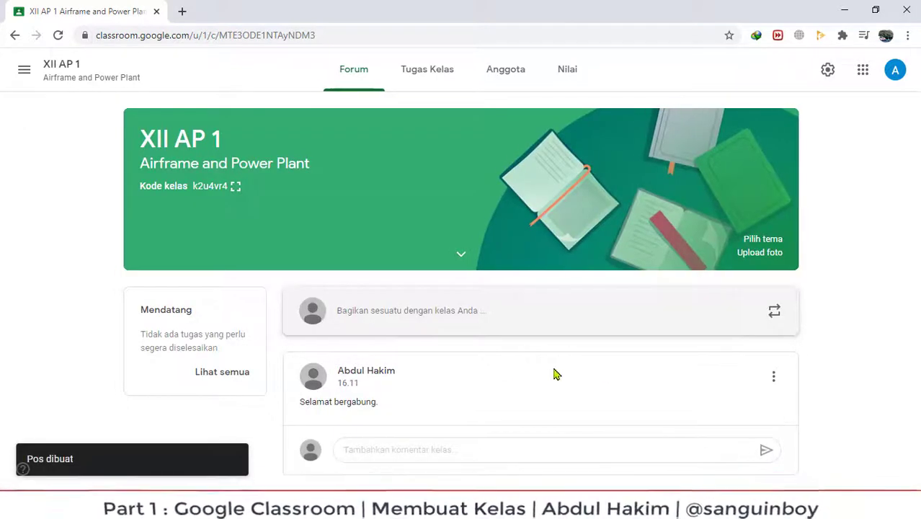
{"action": "left_click", "coordinate": [392, 448]}
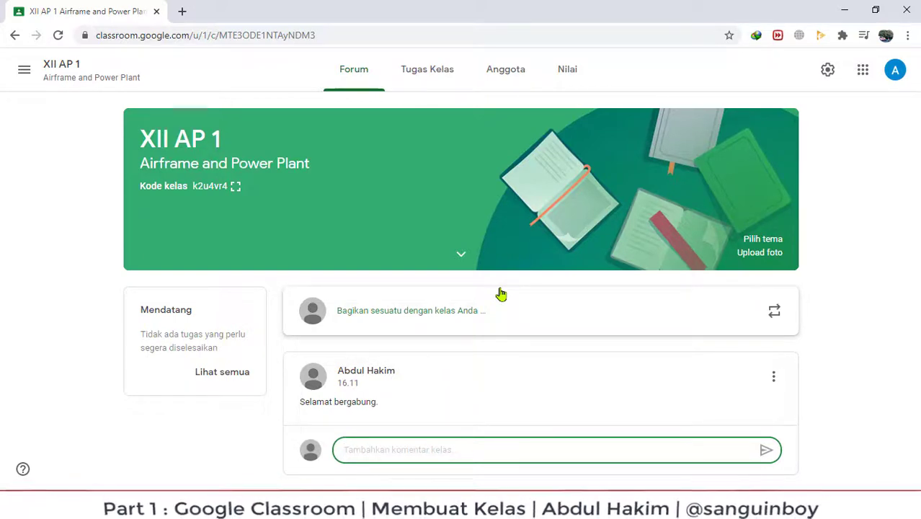
Browse the Tugas Kelas and Forum tabs, ending on the Anggota members page.
{"action": "left_click", "coordinate": [431, 71]}
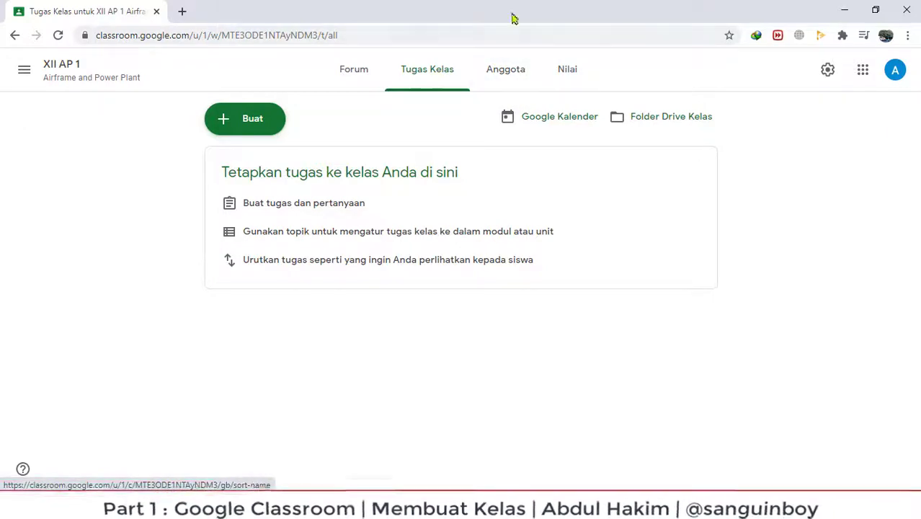
{"action": "left_click", "coordinate": [362, 77]}
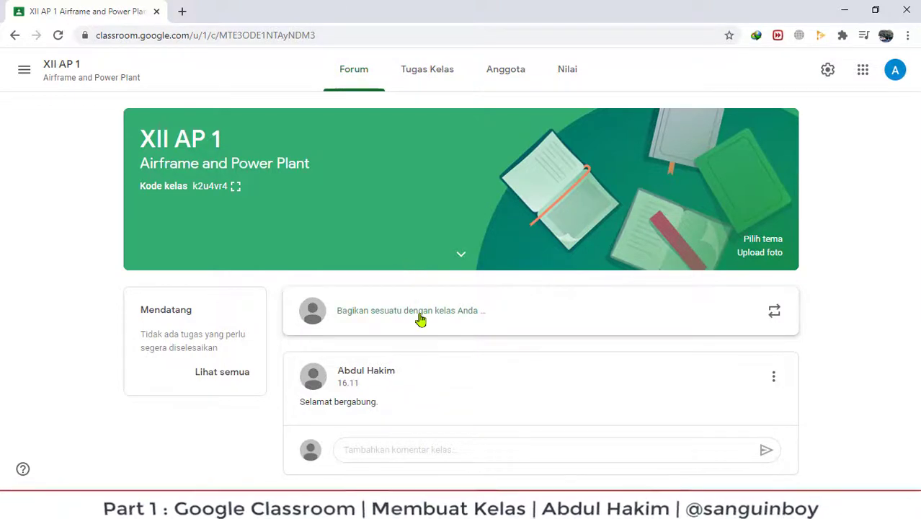
{"action": "left_click", "coordinate": [427, 75]}
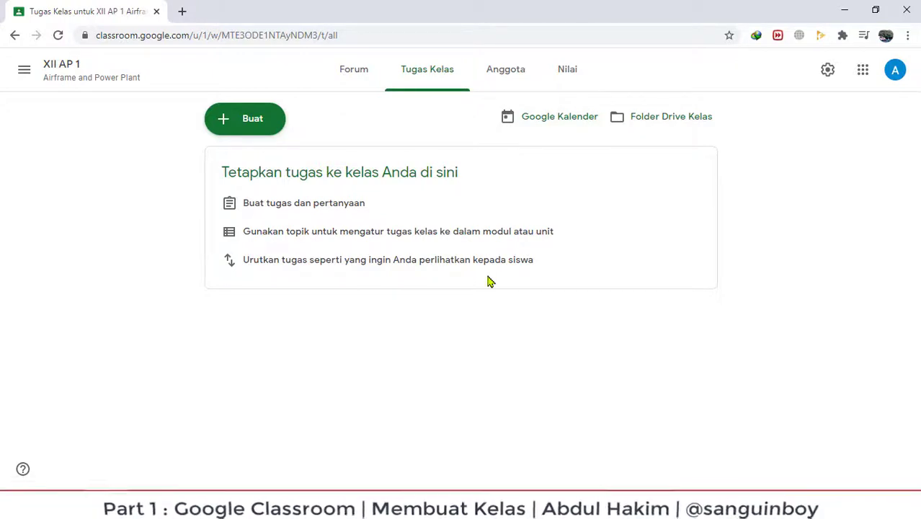
{"action": "left_click", "coordinate": [508, 72]}
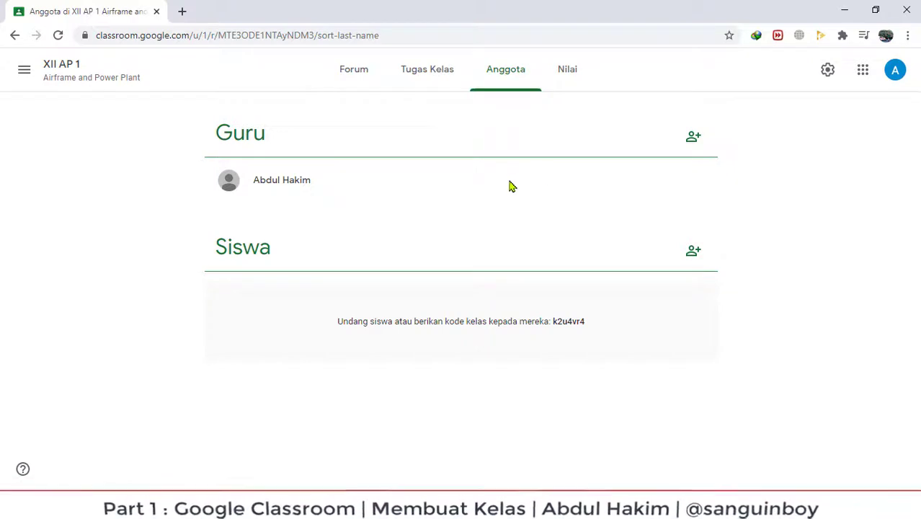
{"action": "left_click", "coordinate": [693, 138]}
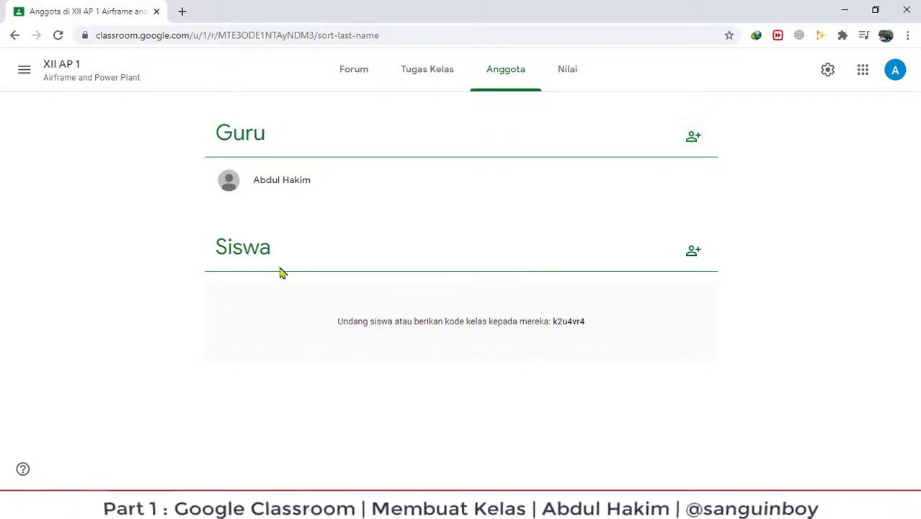
{"action": "left_click_drag", "start_coordinate": [363, 321], "coordinate": [519, 322]}
{"action": "left_click_drag", "start_coordinate": [569, 374], "coordinate": [243, 299]}
{"action": "left_click_drag", "start_coordinate": [351, 322], "coordinate": [502, 347]}
{"action": "left_click_drag", "start_coordinate": [594, 329], "coordinate": [553, 338]}
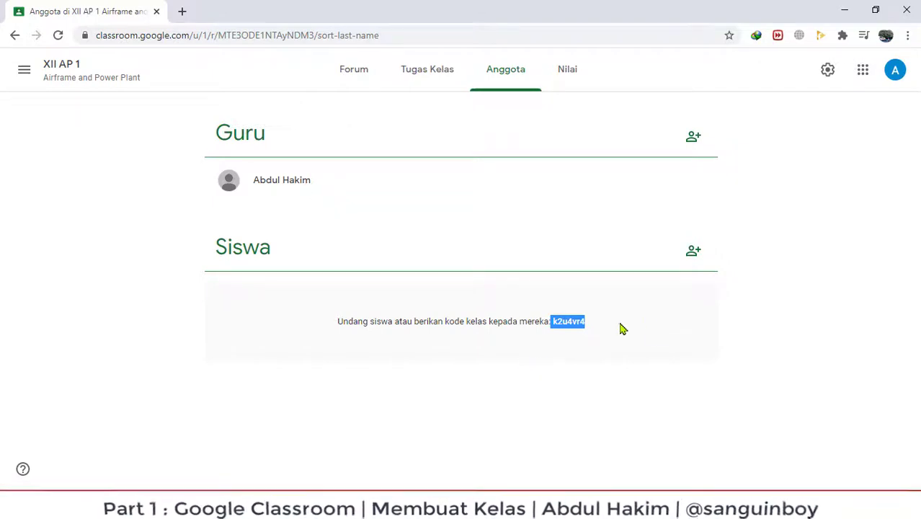
{"action": "left_click", "coordinate": [670, 313]}
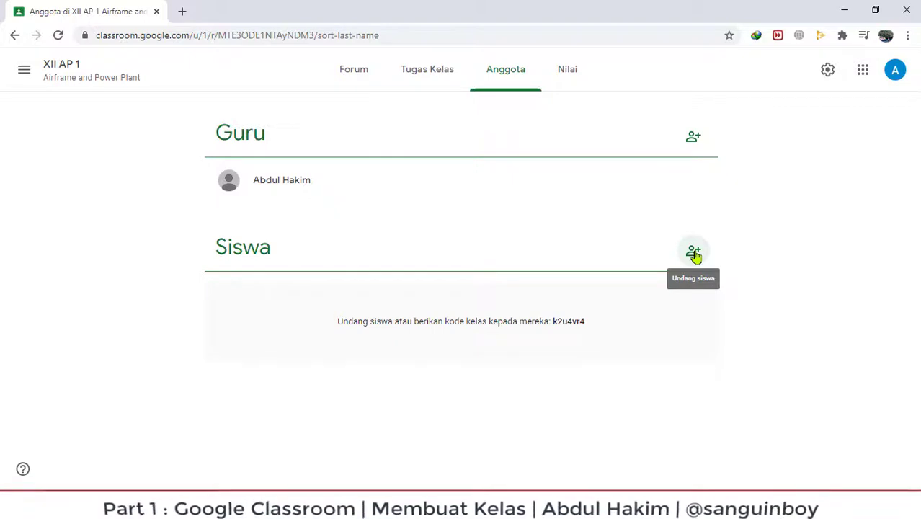
{"action": "left_click", "coordinate": [694, 254]}
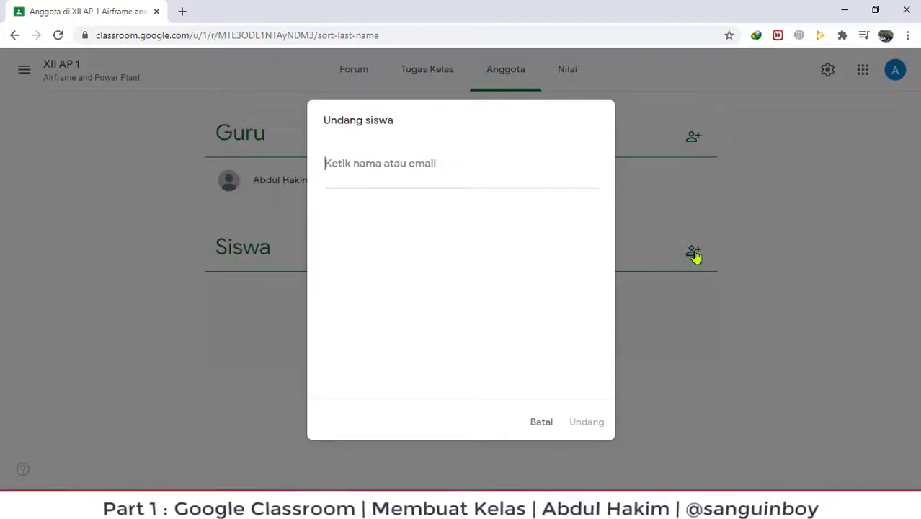
{"action": "left_click", "coordinate": [376, 168]}
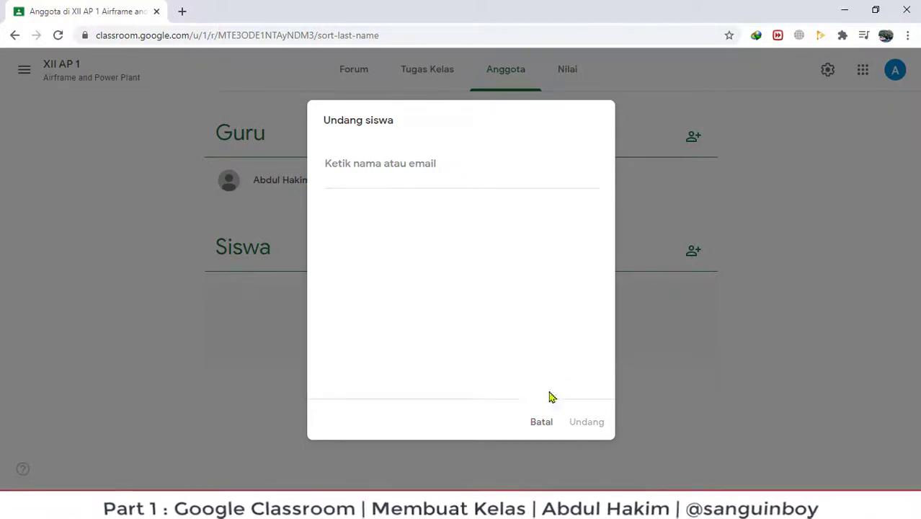
{"action": "left_click", "coordinate": [545, 424]}
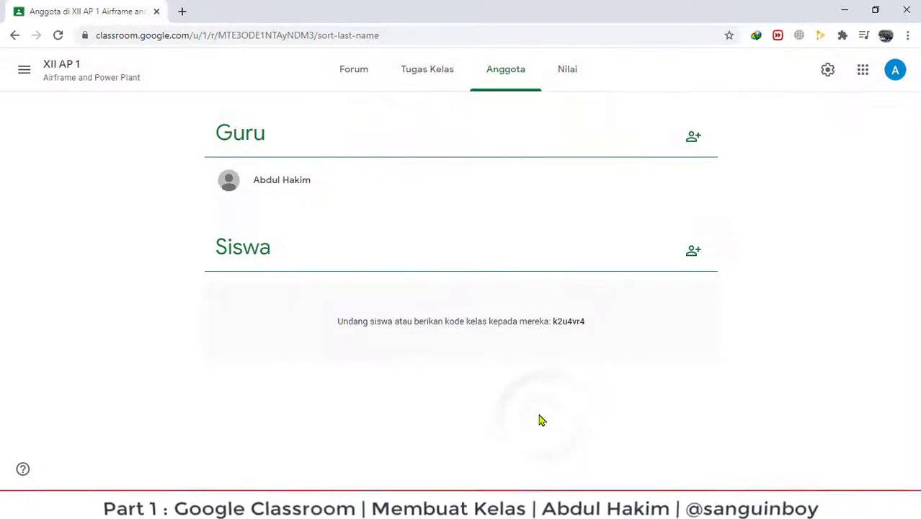
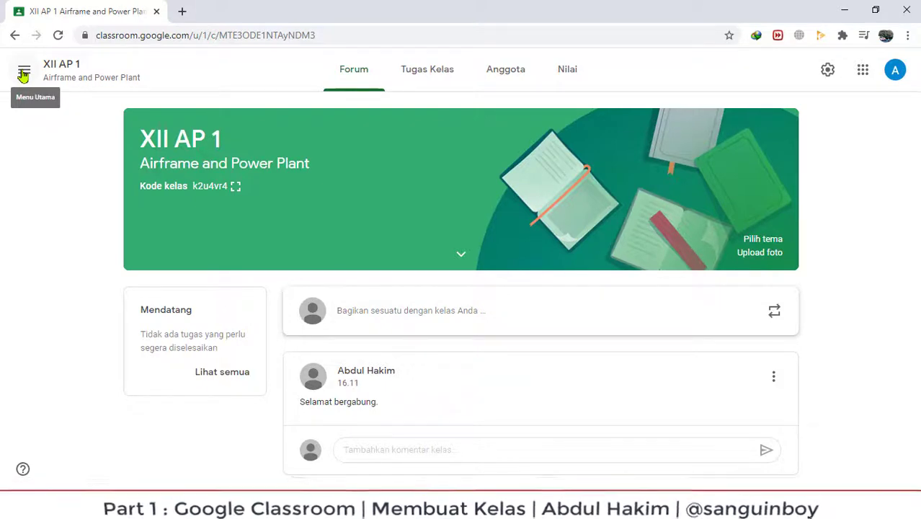
Go back to the Kelas home page showing the XII AP 1 Airframe and Power Plant card.
{"action": "left_click", "coordinate": [24, 73]}
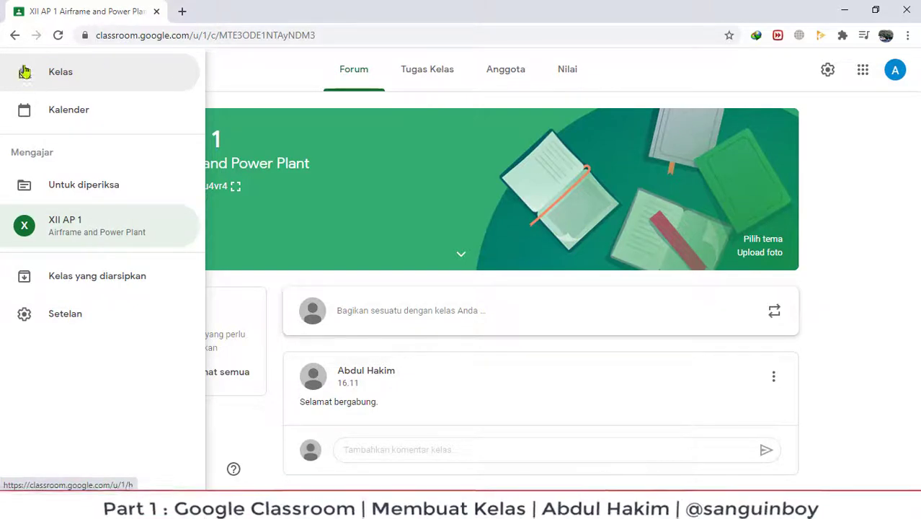
{"action": "left_click", "coordinate": [63, 77]}
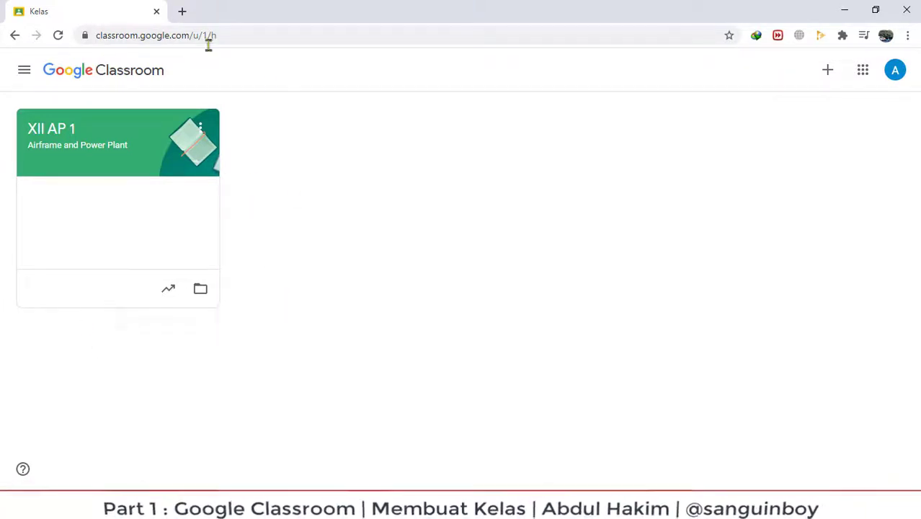
Start a new class, accept the school-use notice, and begin entering the class name.
{"action": "left_click", "coordinate": [830, 72]}
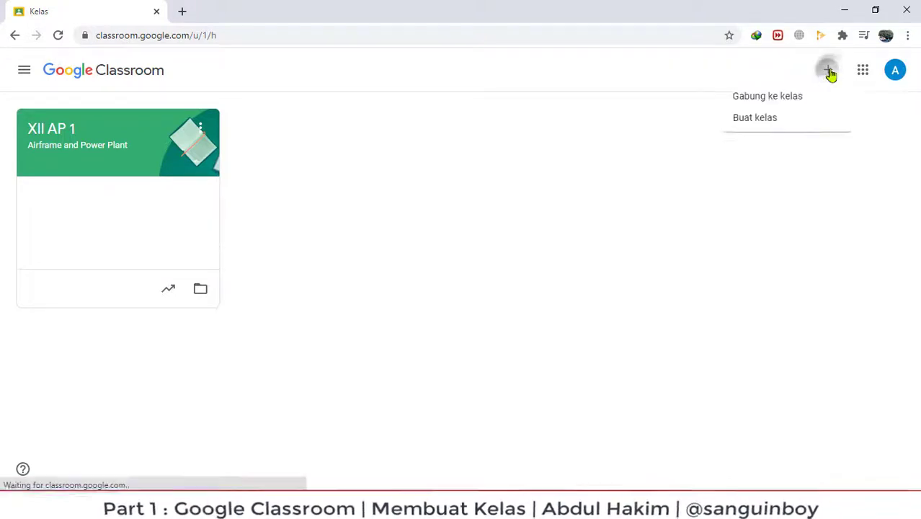
{"action": "left_click", "coordinate": [752, 123]}
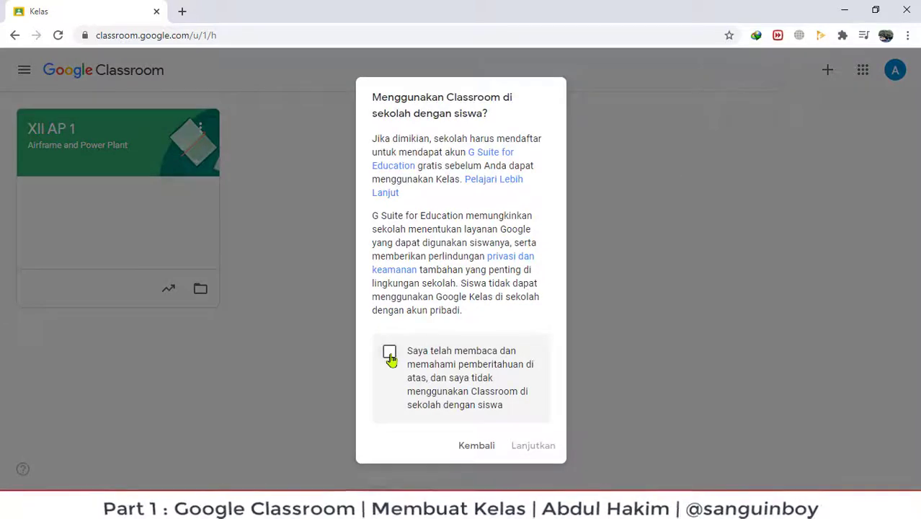
{"action": "left_click", "coordinate": [390, 353]}
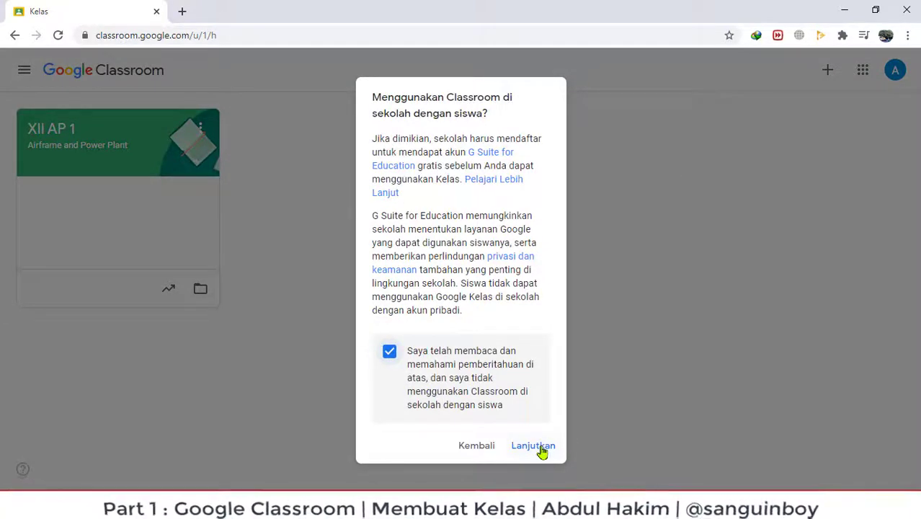
{"action": "left_click", "coordinate": [533, 445]}
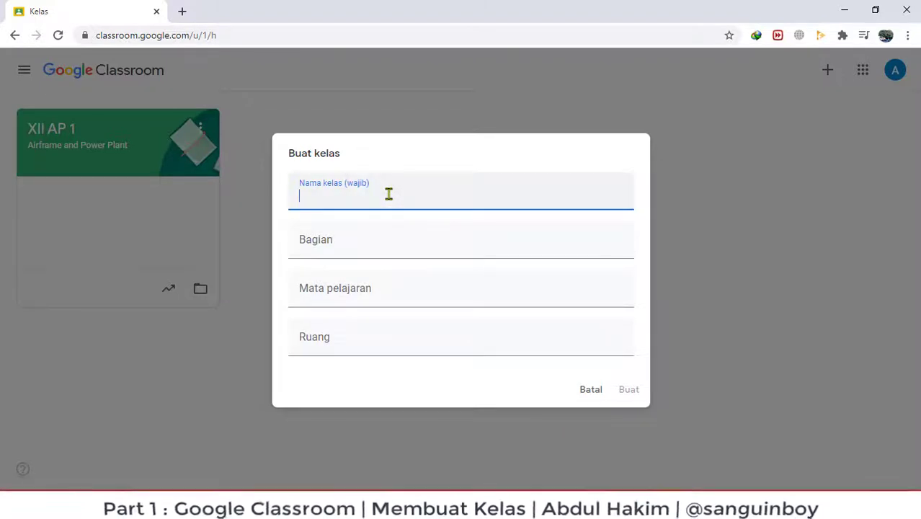
{"action": "type", "text": "x"}
{"action": "key", "text": "BackSpace"}
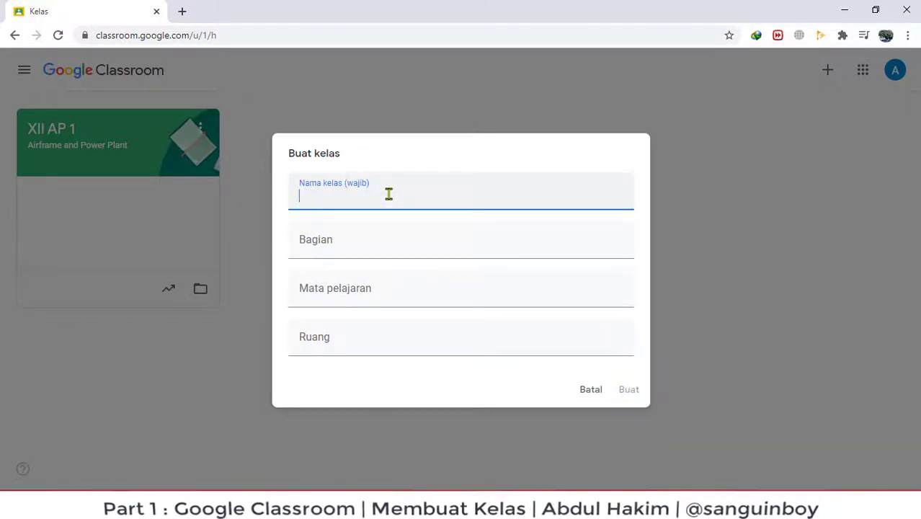
{"action": "type", "text": "XII AP 2"}
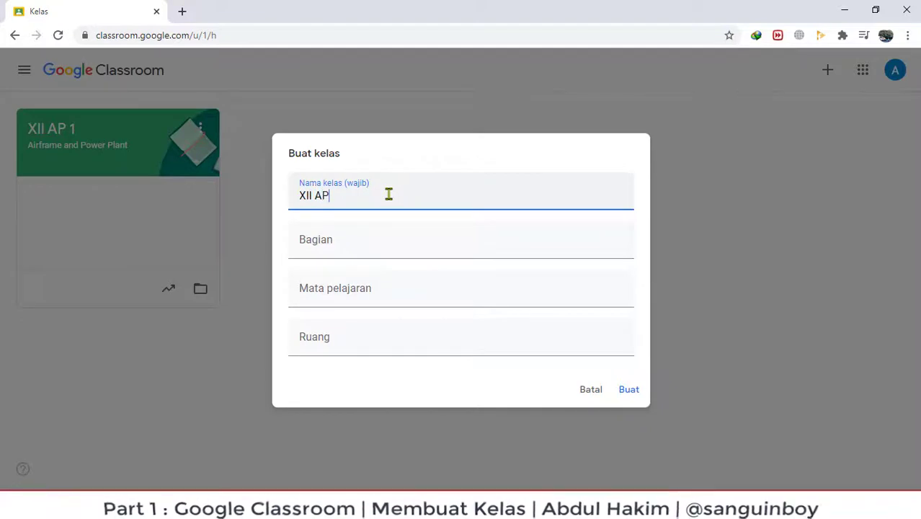
Fill in section Airframe and Power Plant, subject Bahasa Inggris and room 2.
{"action": "left_click", "coordinate": [334, 245]}
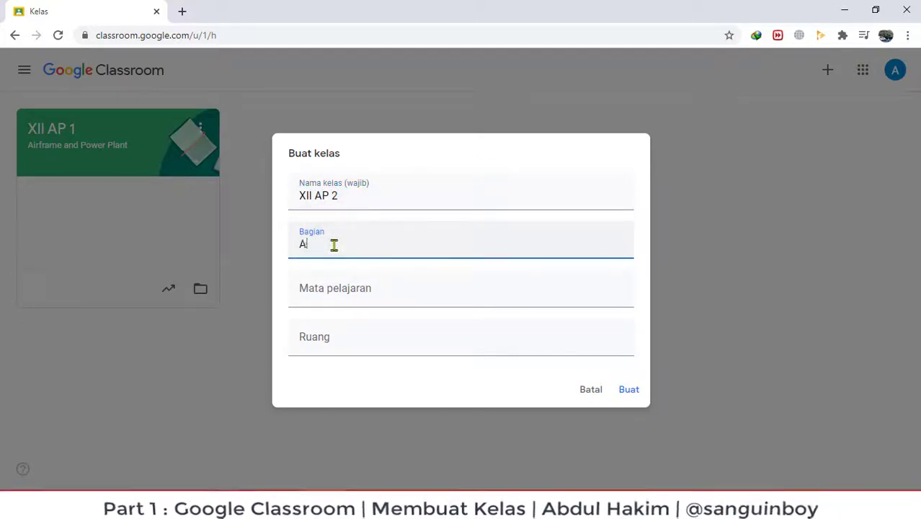
{"action": "type", "text": "Airframe "}
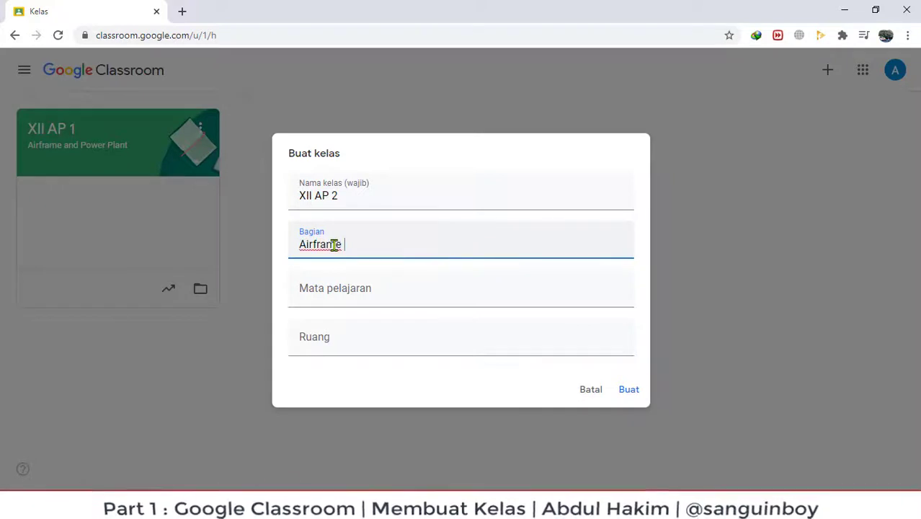
{"action": "type", "text": "and Pow"}
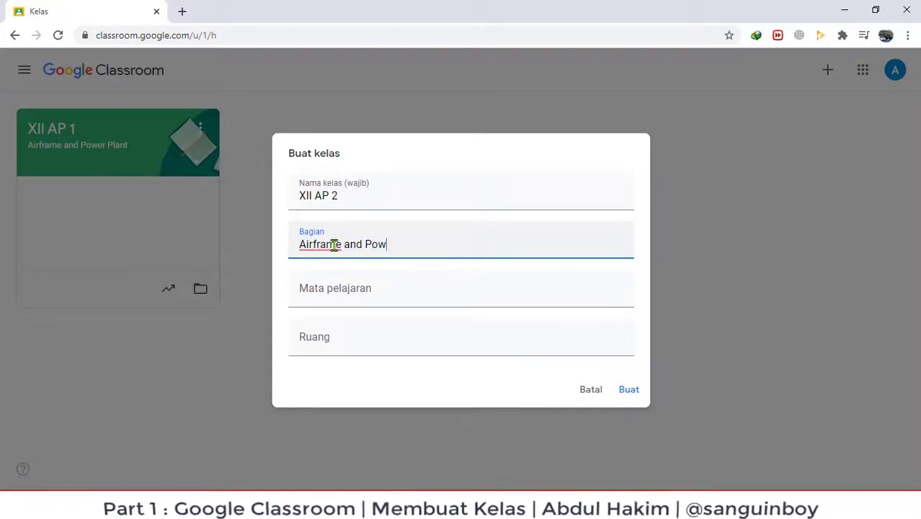
{"action": "type", "text": "ert Plant"}
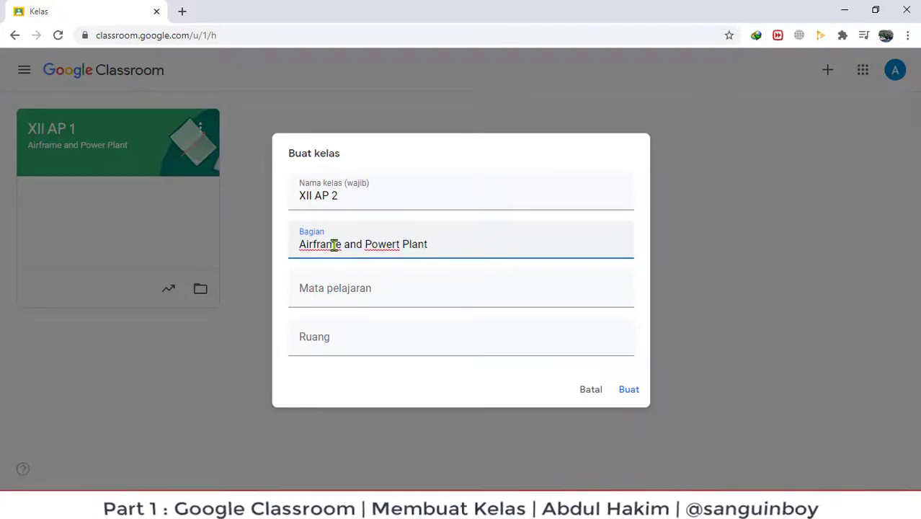
{"action": "type", "text": "P"}
{"action": "key", "text": "BackSpace"}
{"action": "key", "text": "BackSpace"}
{"action": "key", "text": "BackSpace"}
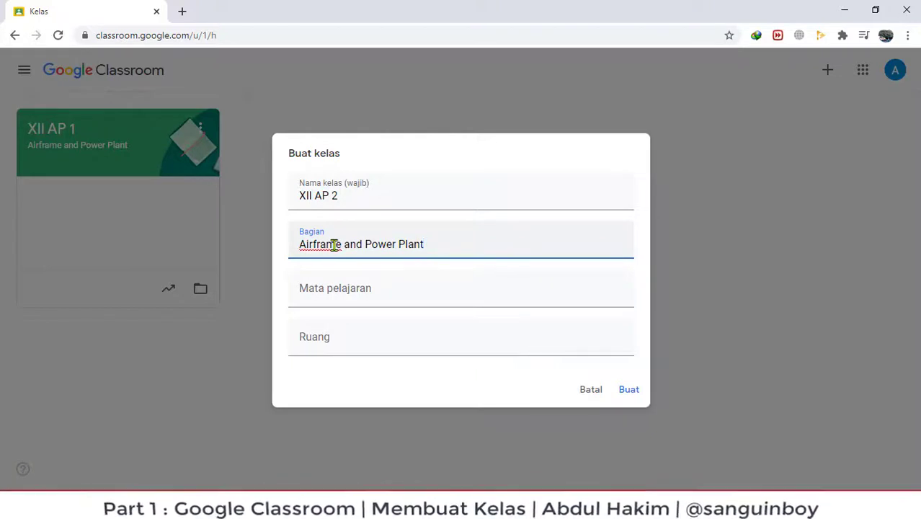
{"action": "left_click", "coordinate": [343, 290]}
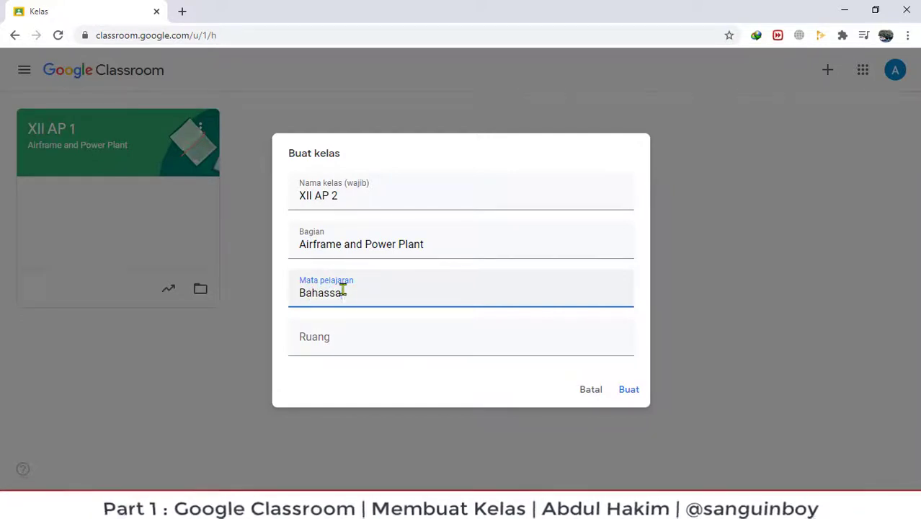
{"action": "type", "text": "Bahasa Inggri"}
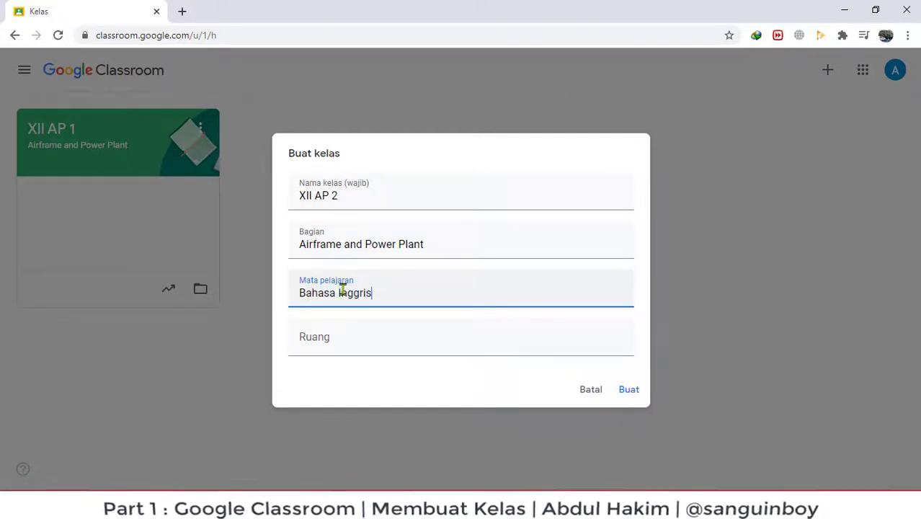
{"action": "left_click", "coordinate": [362, 340]}
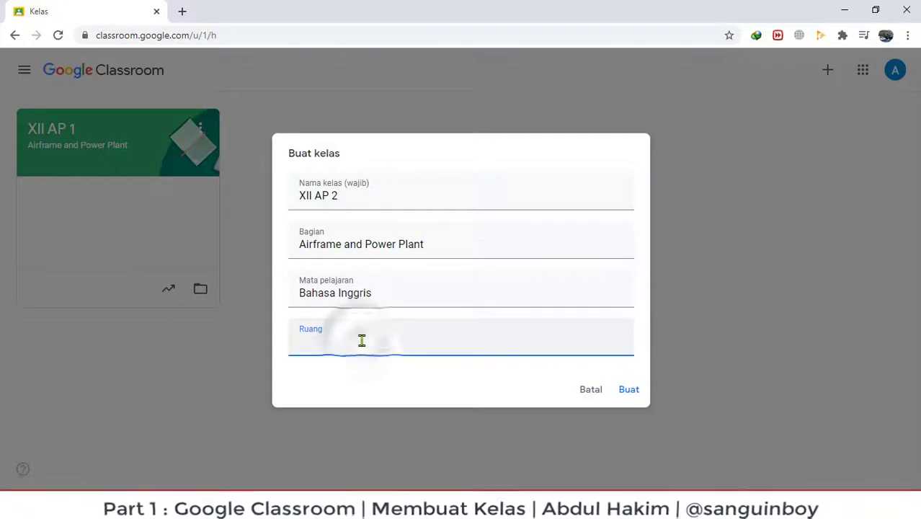
{"action": "type", "text": "2"}
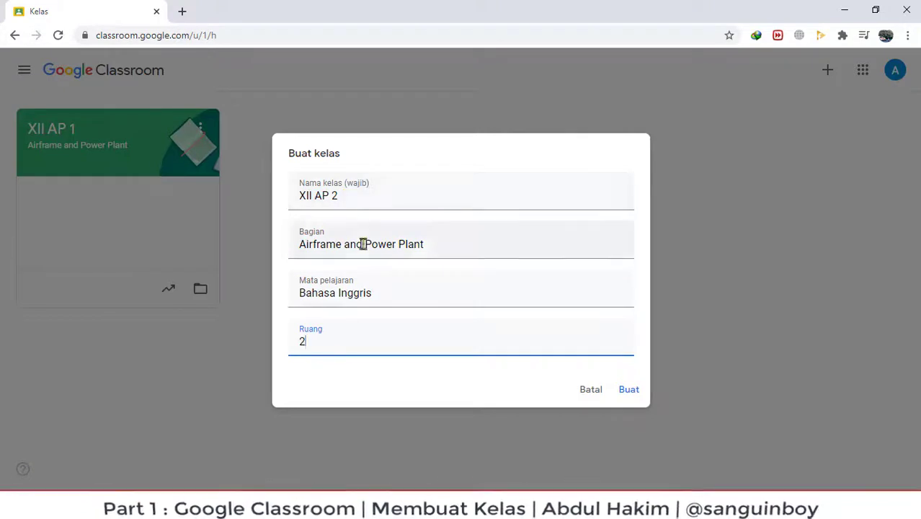
Review the form values and create the XII AP 2 class.
{"action": "left_click_drag", "start_coordinate": [299, 243], "coordinate": [505, 231]}
{"action": "left_click_drag", "start_coordinate": [404, 294], "coordinate": [289, 299]}
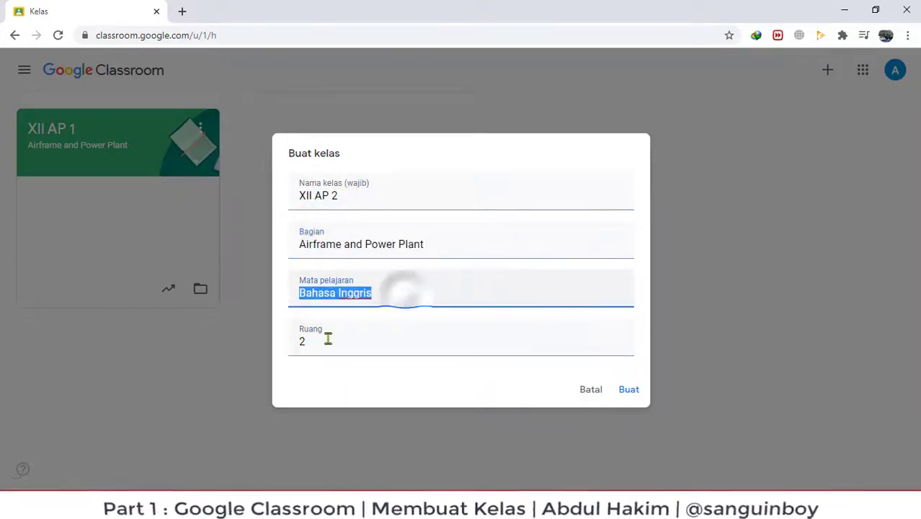
{"action": "left_click_drag", "start_coordinate": [330, 341], "coordinate": [232, 341]}
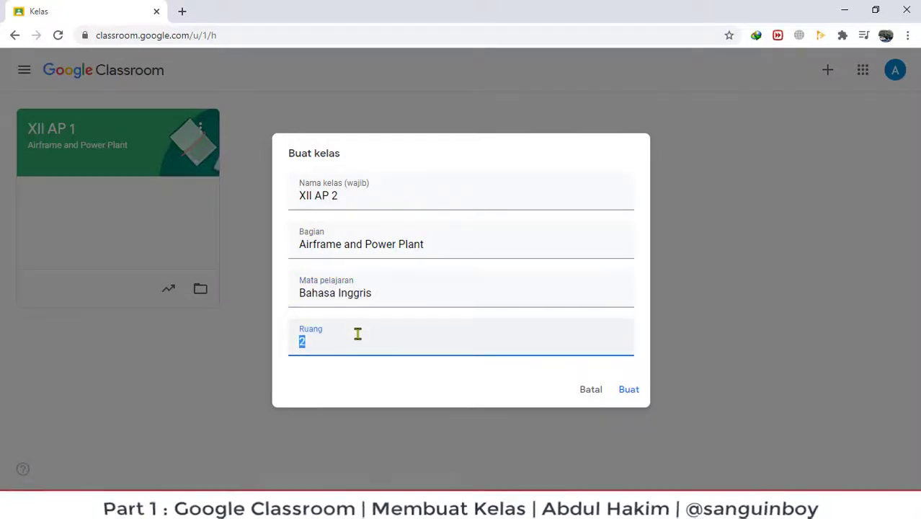
{"action": "left_click", "coordinate": [333, 388]}
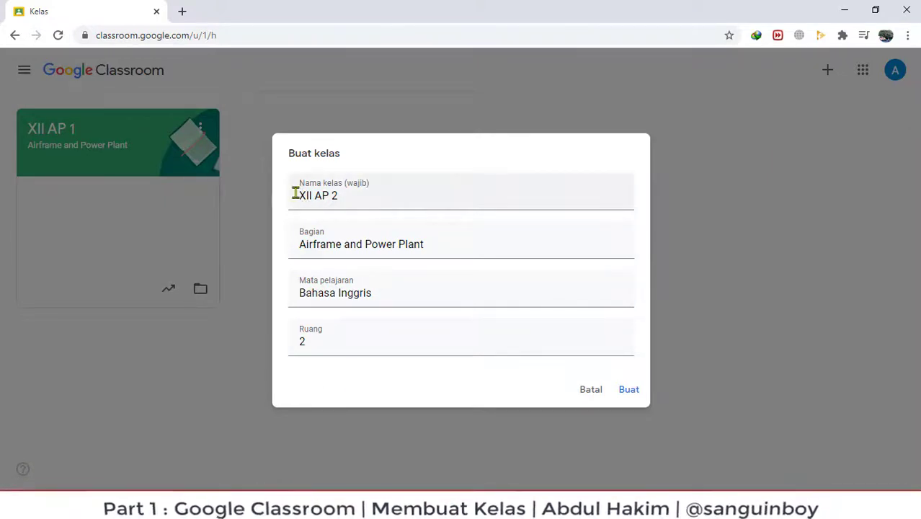
{"action": "left_click_drag", "start_coordinate": [303, 196], "coordinate": [386, 197]}
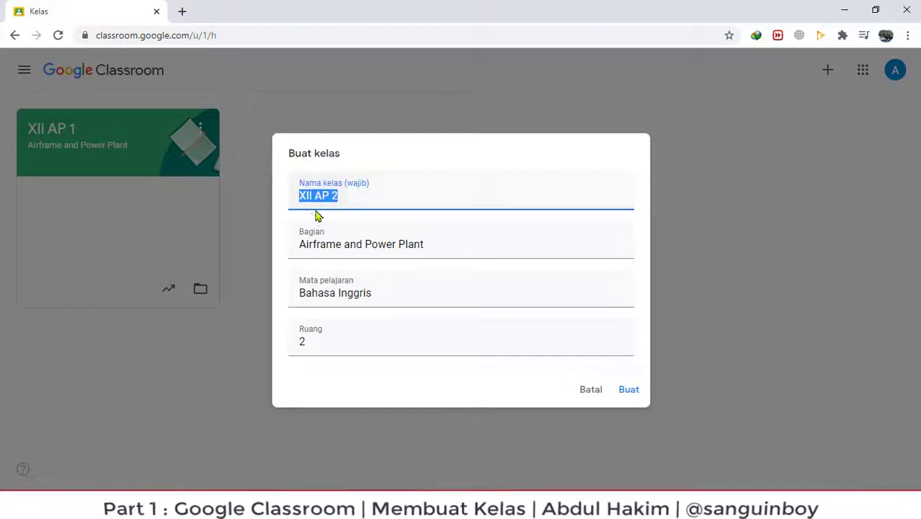
{"action": "left_click", "coordinate": [350, 193]}
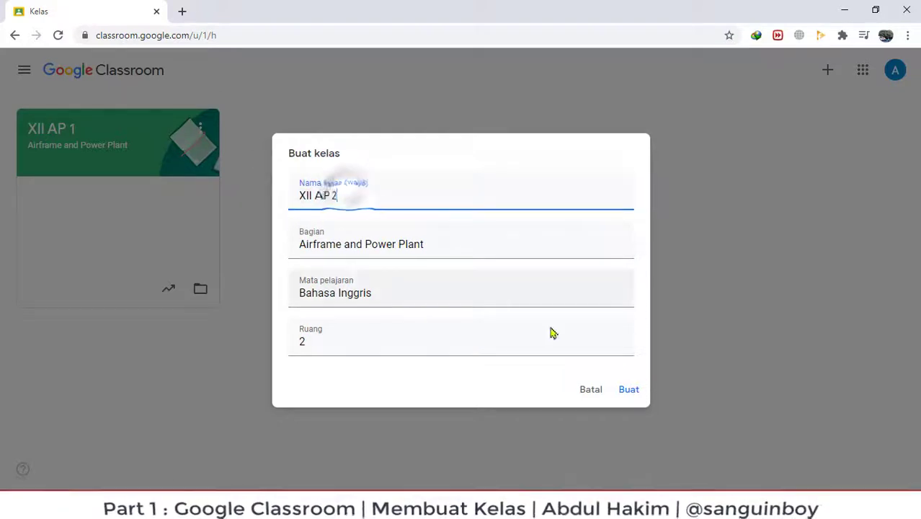
{"action": "left_click", "coordinate": [629, 391]}
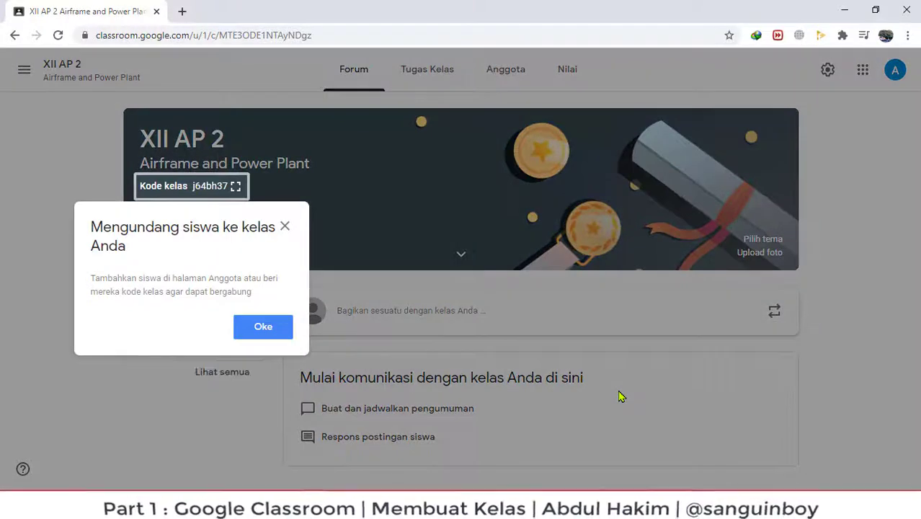
Dismiss the invite tip, then view the XII AP 2 class code enlarged and close it.
{"action": "left_click", "coordinate": [265, 333]}
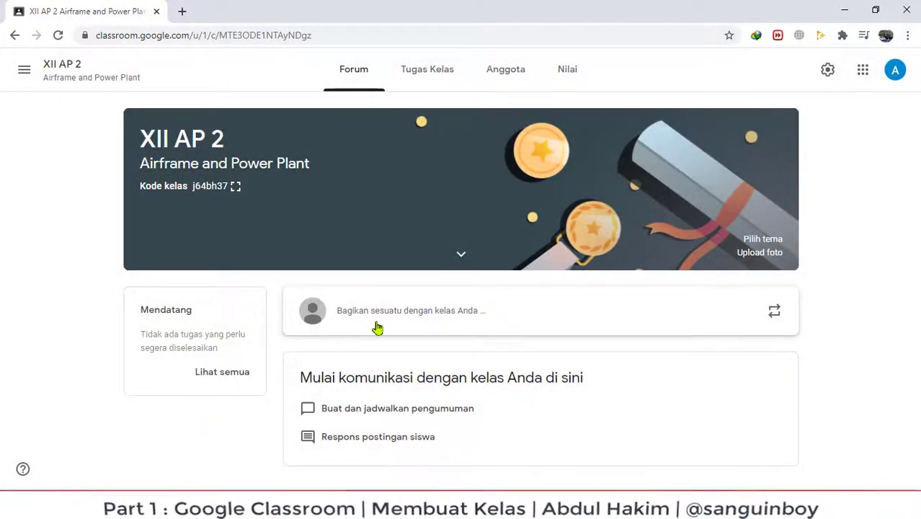
{"action": "left_click", "coordinate": [235, 186]}
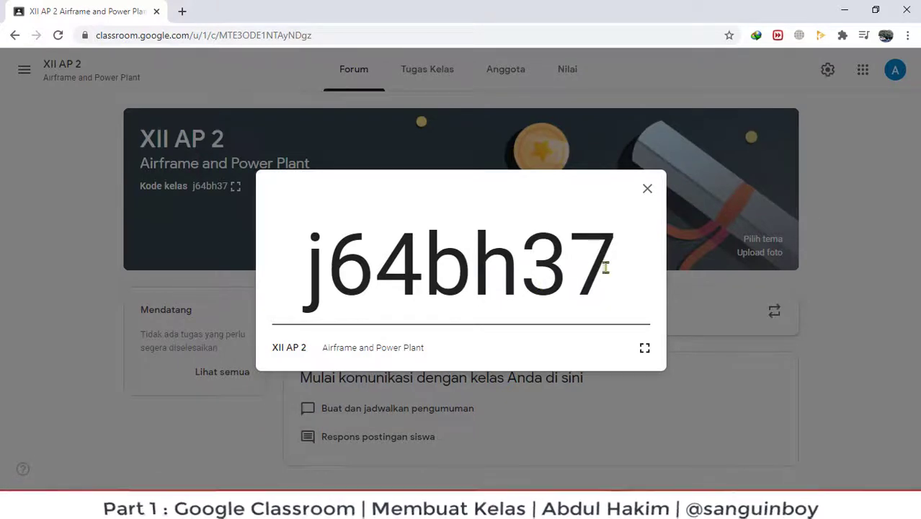
{"action": "left_click_drag", "start_coordinate": [613, 265], "coordinate": [306, 274]}
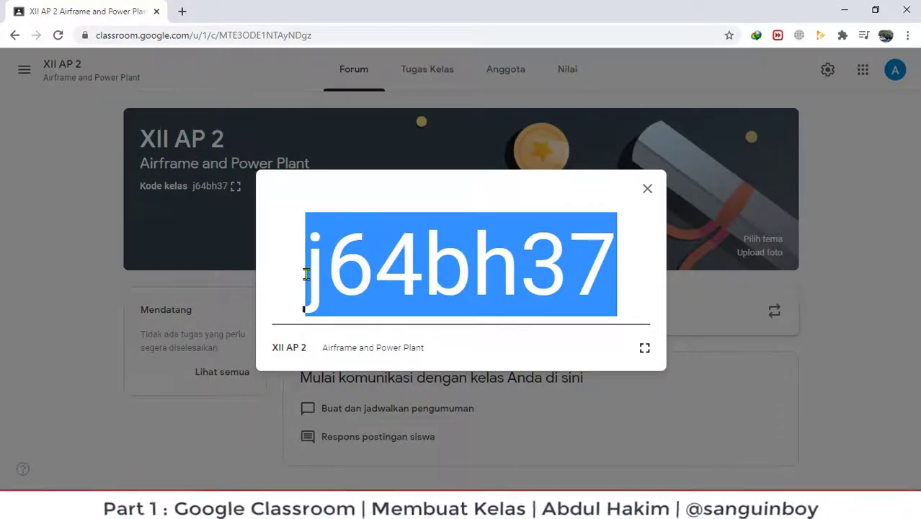
{"action": "left_click", "coordinate": [647, 188]}
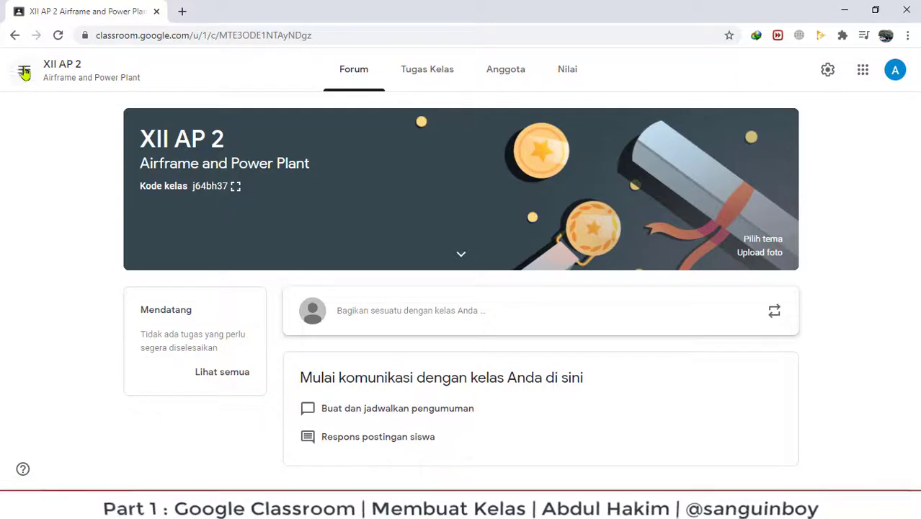
Return to the Kelas home page listing XII AP 2 and XII AP 1.
{"action": "left_click", "coordinate": [23, 72]}
{"action": "left_click", "coordinate": [62, 82]}
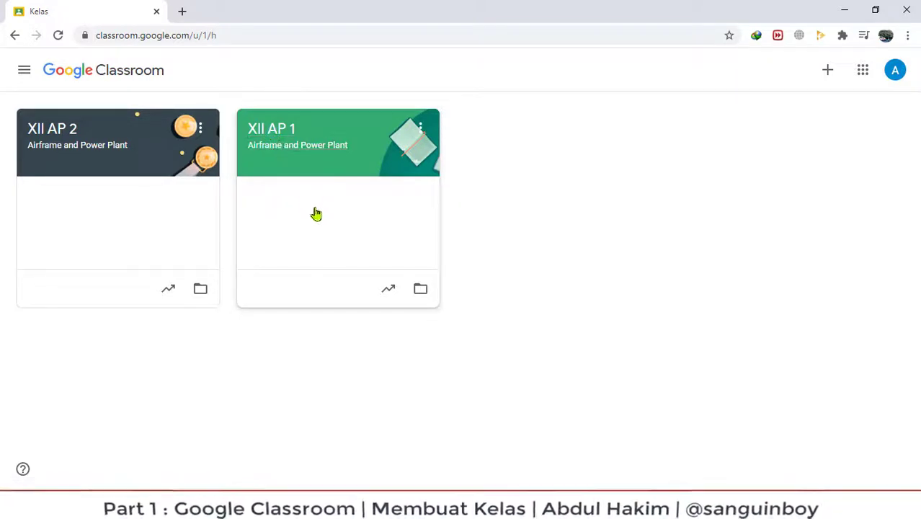
{"action": "left_click", "coordinate": [827, 70]}
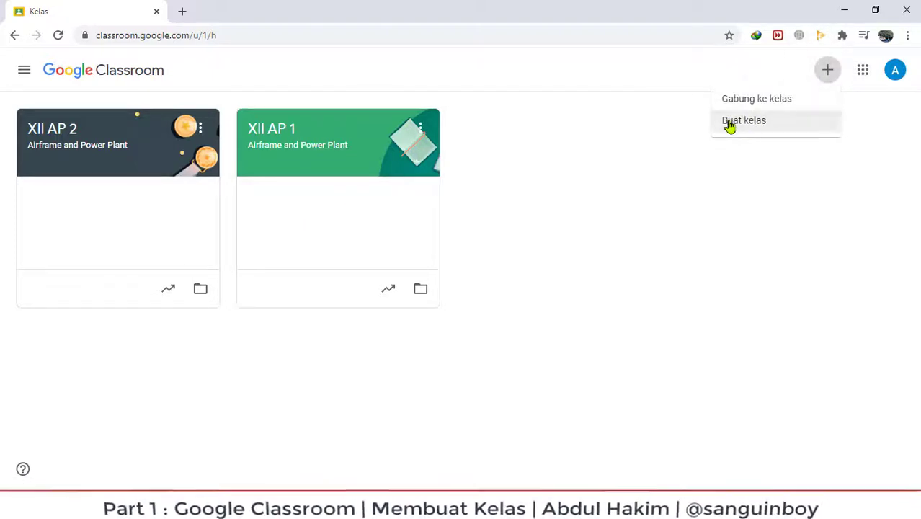
{"action": "left_click", "coordinate": [566, 182]}
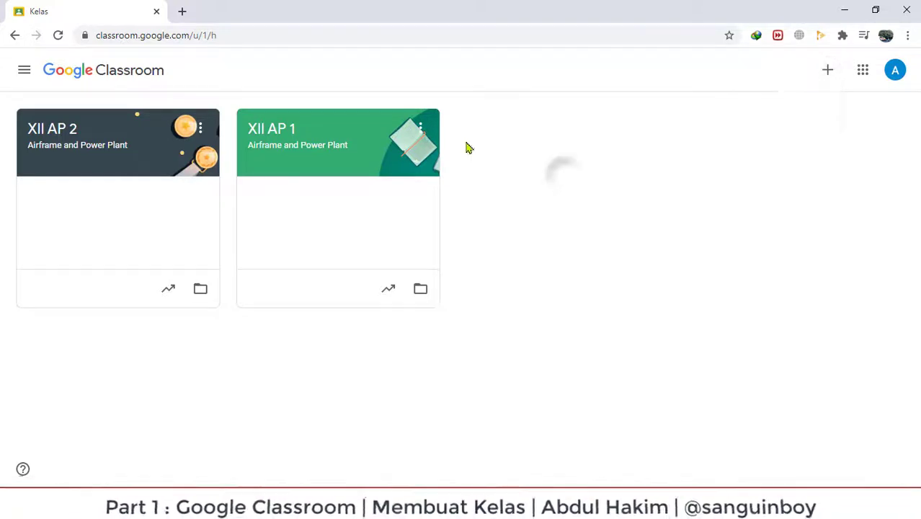
Open the three-dot actions menu on the XII AP 2 class card.
{"action": "left_click", "coordinate": [420, 129]}
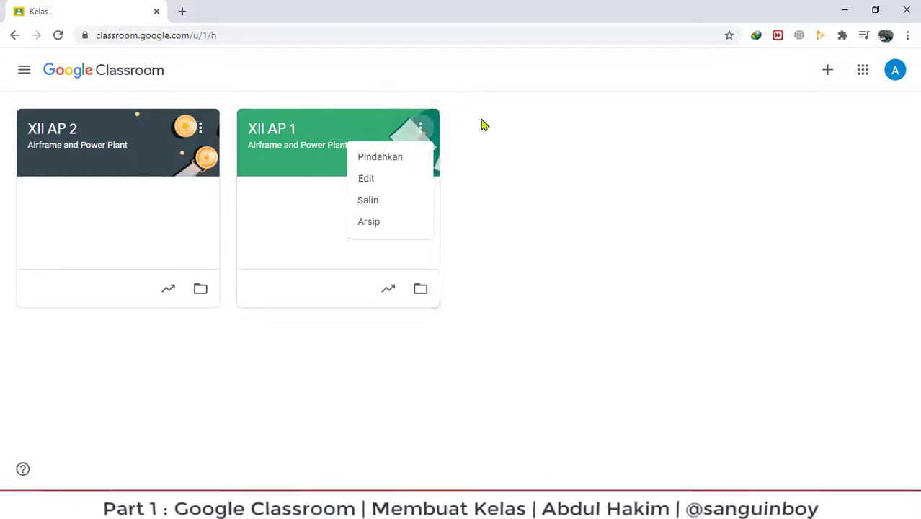
{"action": "left_click", "coordinate": [479, 116]}
{"action": "left_click", "coordinate": [202, 130]}
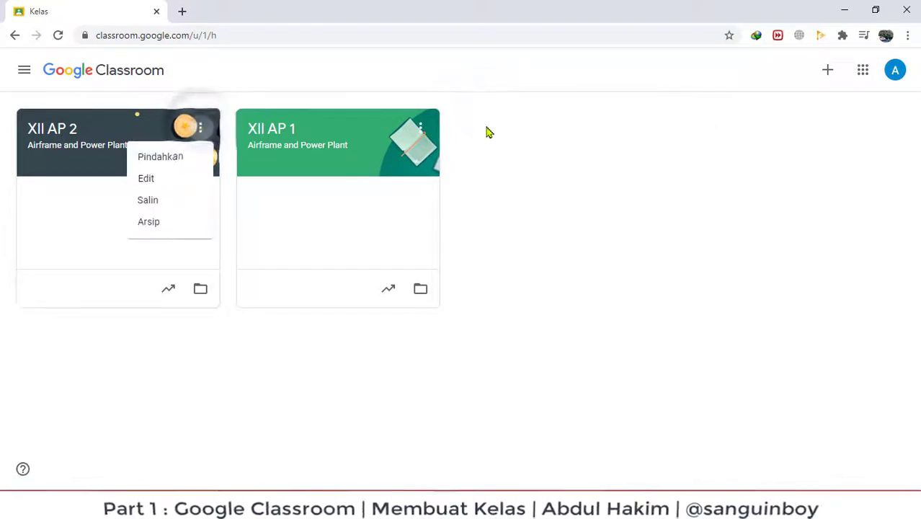
{"action": "left_click", "coordinate": [421, 129]}
{"action": "left_click", "coordinate": [420, 129]}
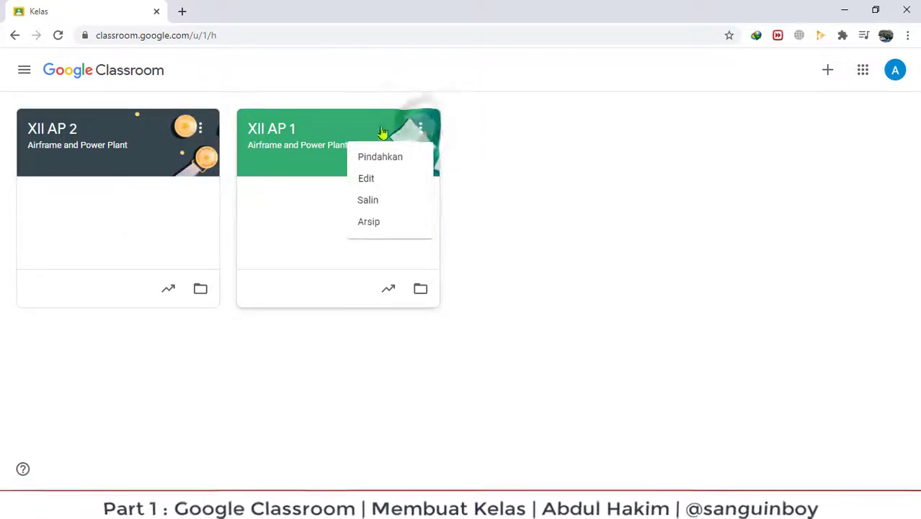
{"action": "left_click", "coordinate": [202, 131]}
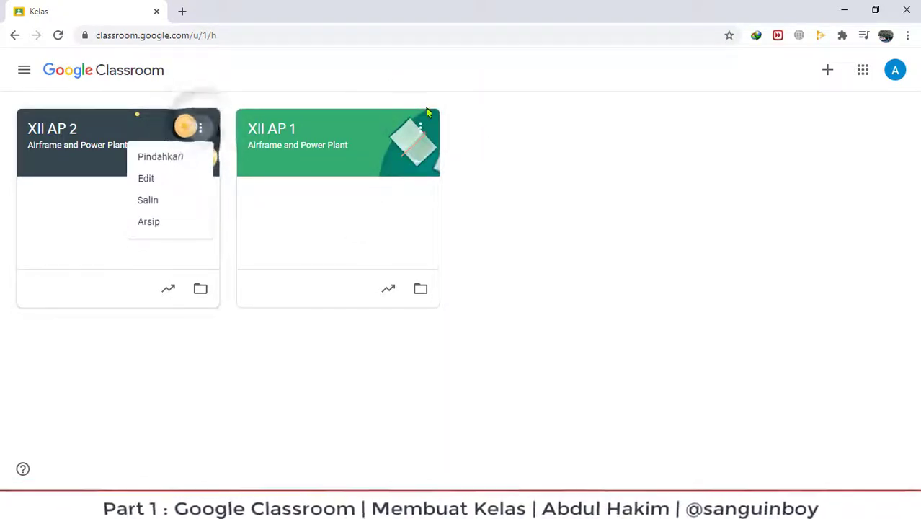
{"action": "left_click", "coordinate": [422, 129]}
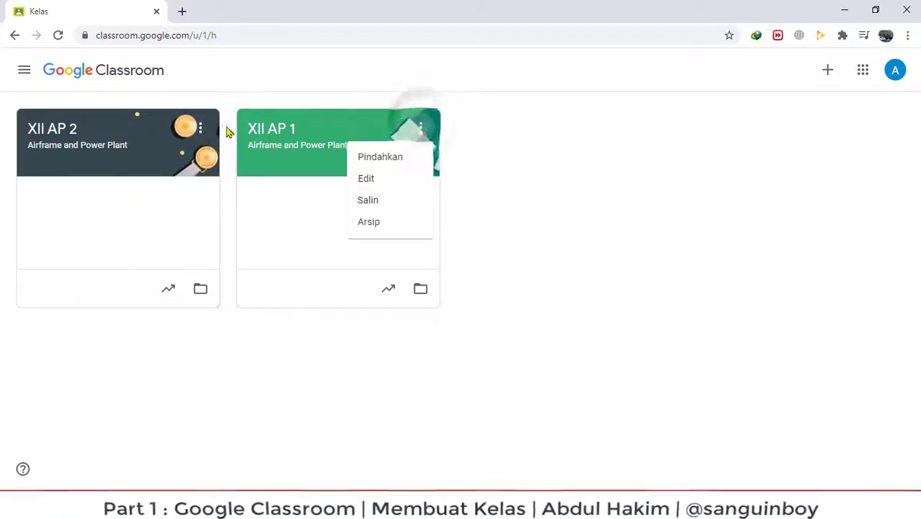
{"action": "left_click", "coordinate": [203, 132]}
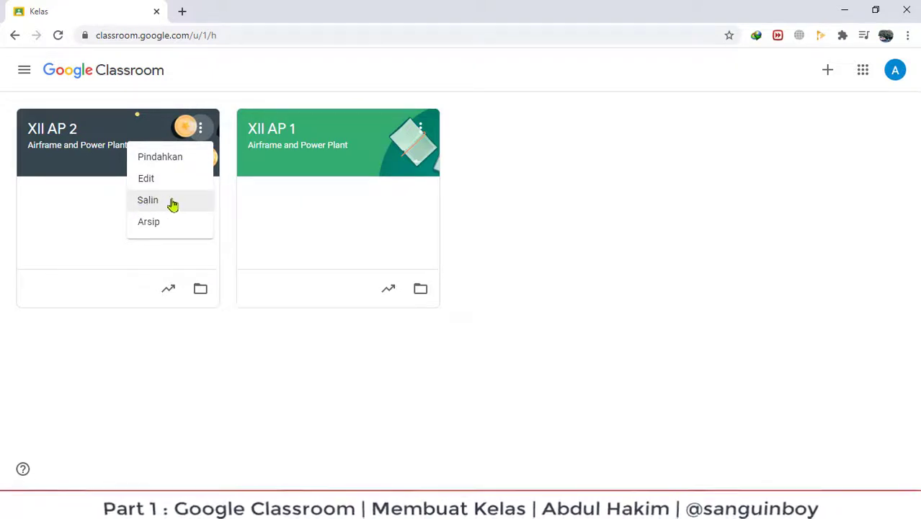
Copy XII AP 2, removing 'Salinan dari', renaming it XII AP 3 with room 3.
{"action": "left_click", "coordinate": [145, 204]}
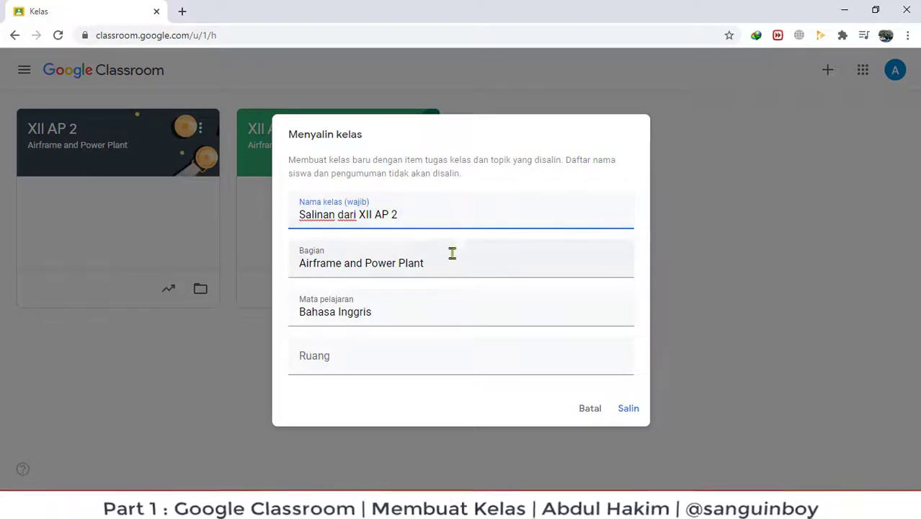
{"action": "left_click_drag", "start_coordinate": [442, 265], "coordinate": [268, 268]}
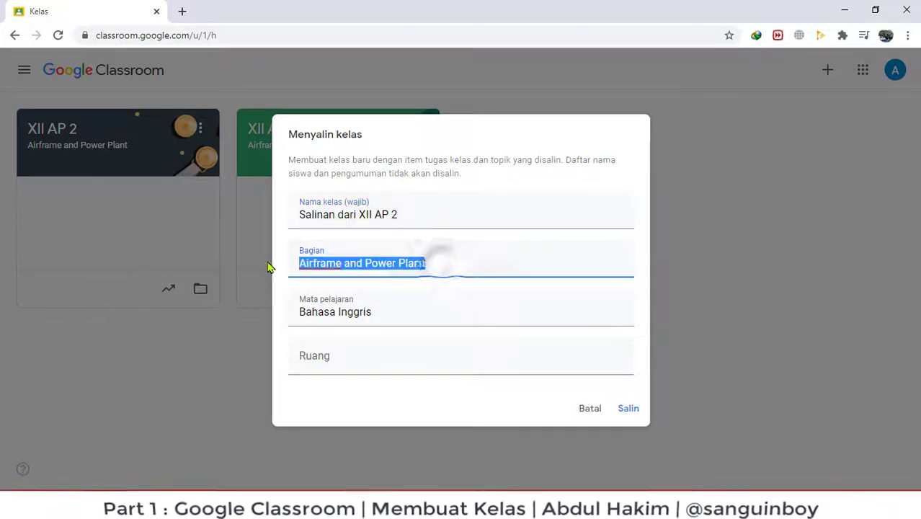
{"action": "left_click", "coordinate": [406, 315]}
{"action": "triple_click", "coordinate": [410, 315]}
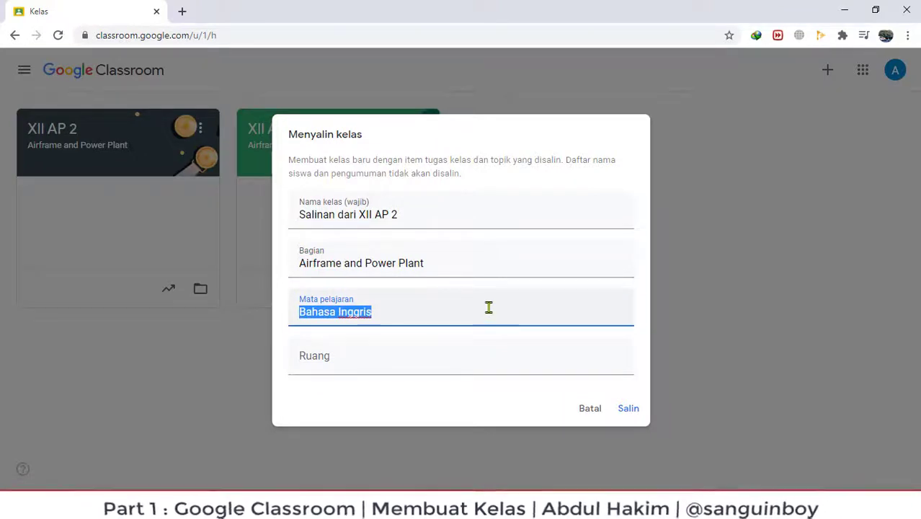
{"action": "left_click_drag", "start_coordinate": [360, 214], "coordinate": [229, 221]}
{"action": "key", "text": "BackSpace"}
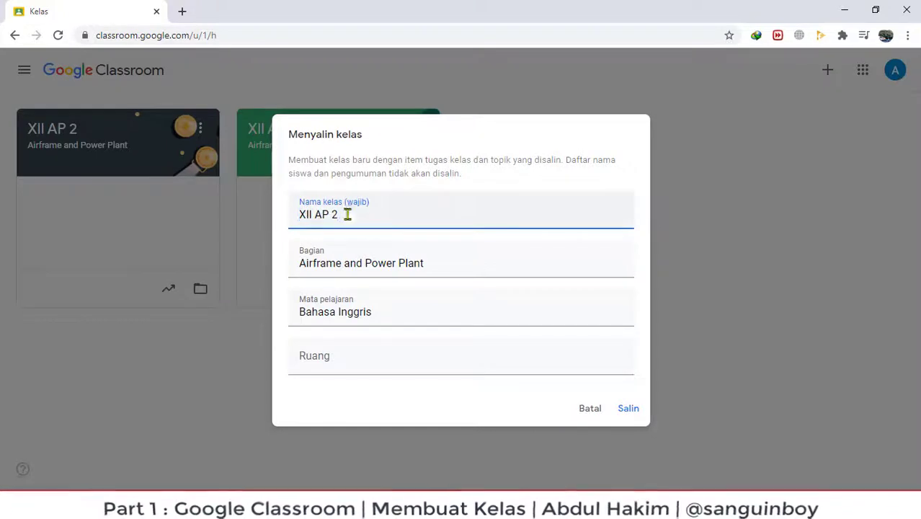
{"action": "key", "text": "BackSpace"}
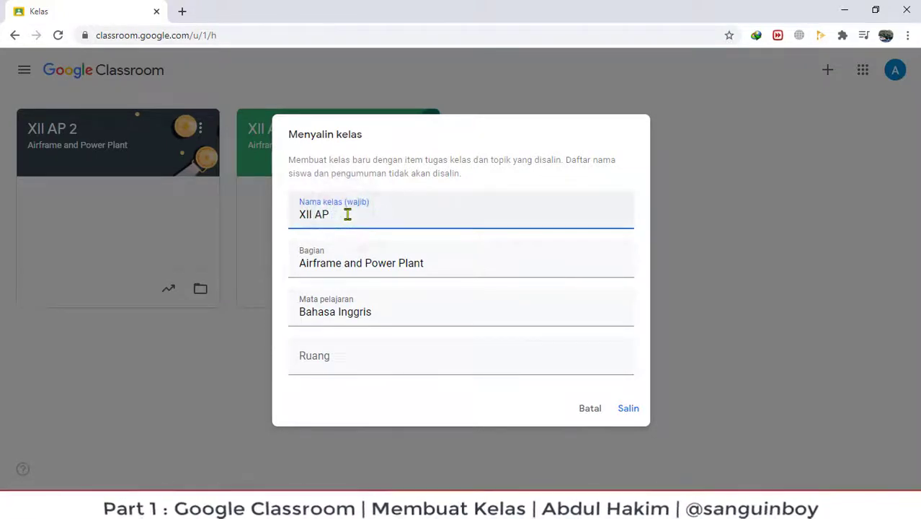
{"action": "left_click", "coordinate": [350, 357]}
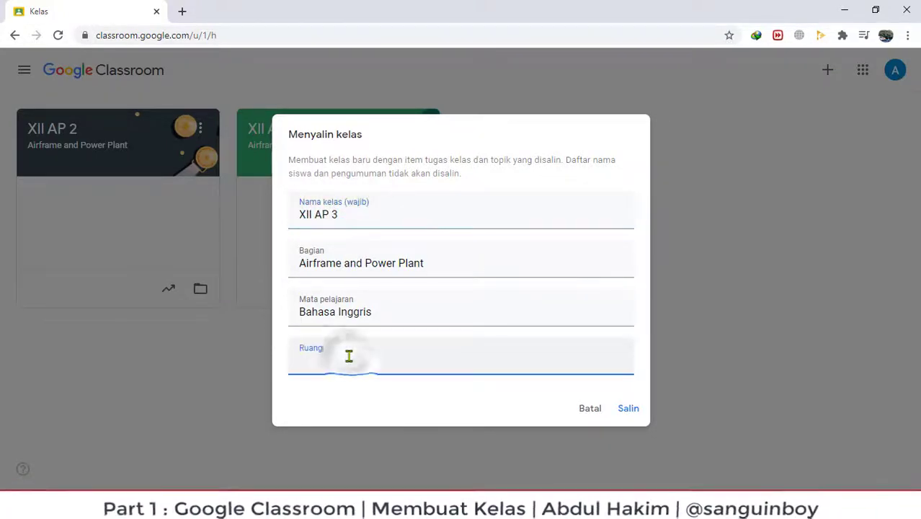
{"action": "type", "text": "3"}
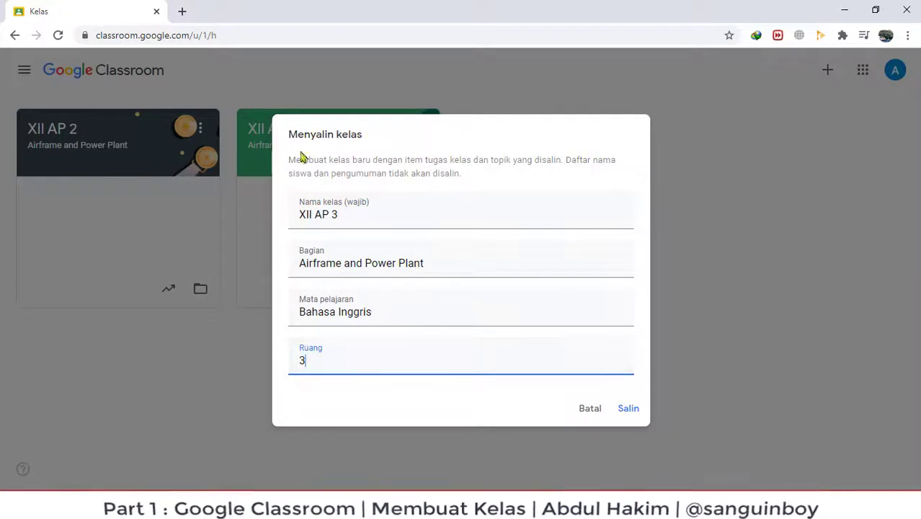
{"action": "left_click", "coordinate": [628, 409]}
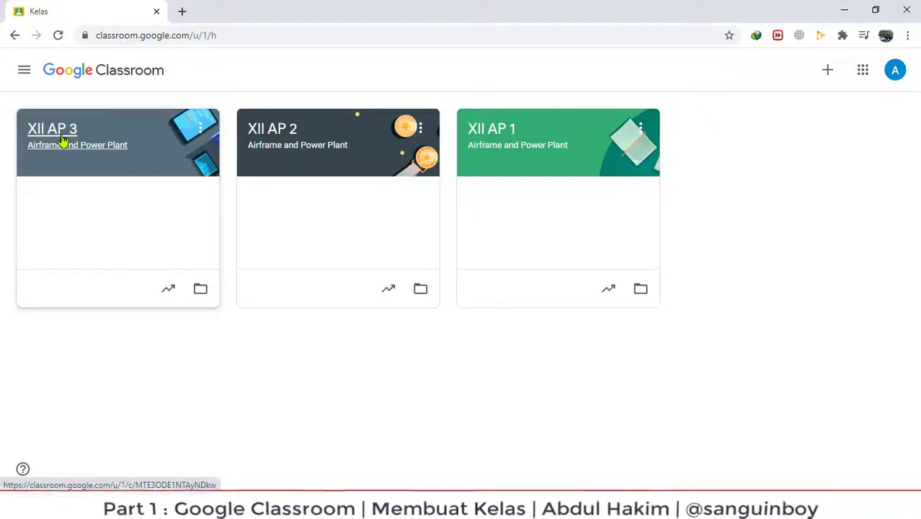
Copy XII AP 3, dropping the 'Salinan dari' prefix, as XII AP 4 with room 4.
{"action": "left_click", "coordinate": [199, 130]}
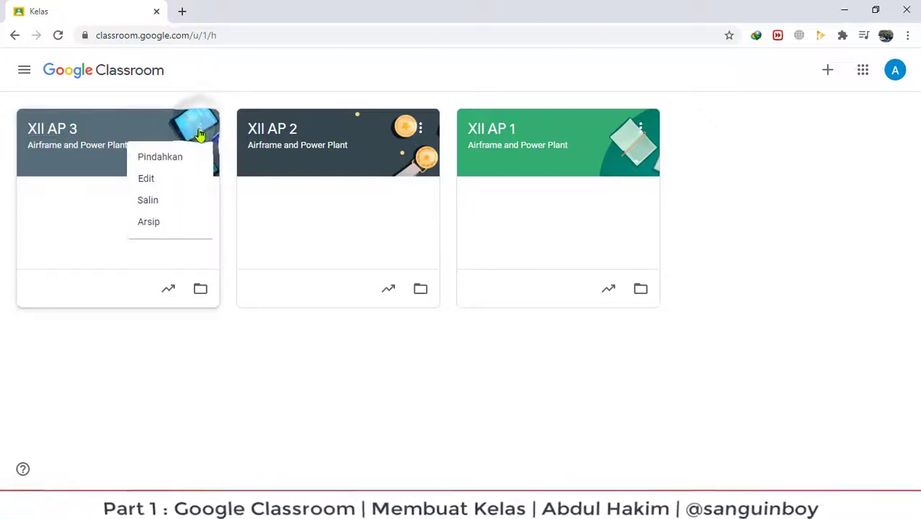
{"action": "left_click", "coordinate": [147, 202]}
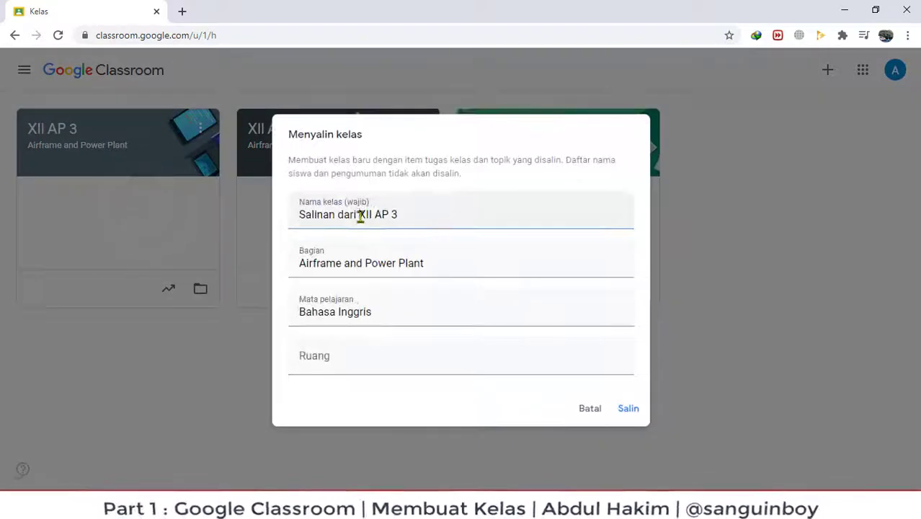
{"action": "left_click_drag", "start_coordinate": [299, 215], "coordinate": [333, 216]}
{"action": "key", "text": "BackSpace"}
{"action": "type", "text": "4"}
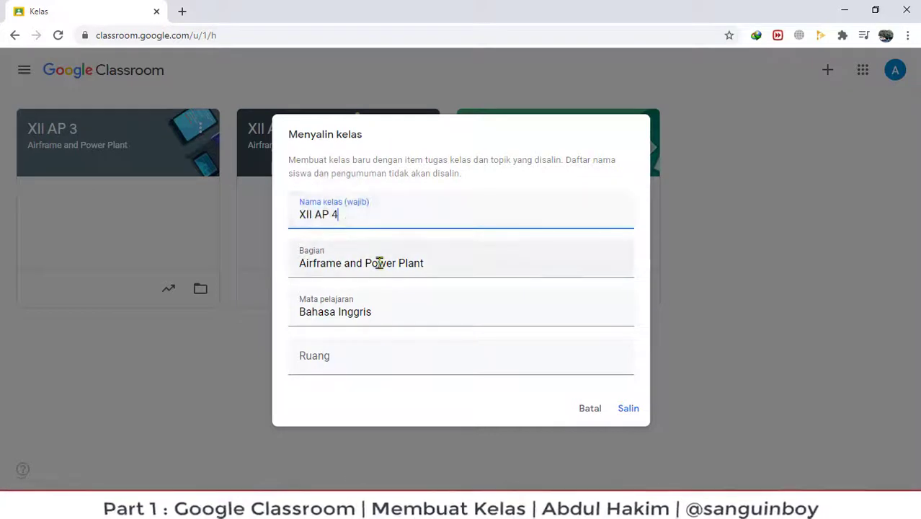
{"action": "left_click", "coordinate": [334, 362]}
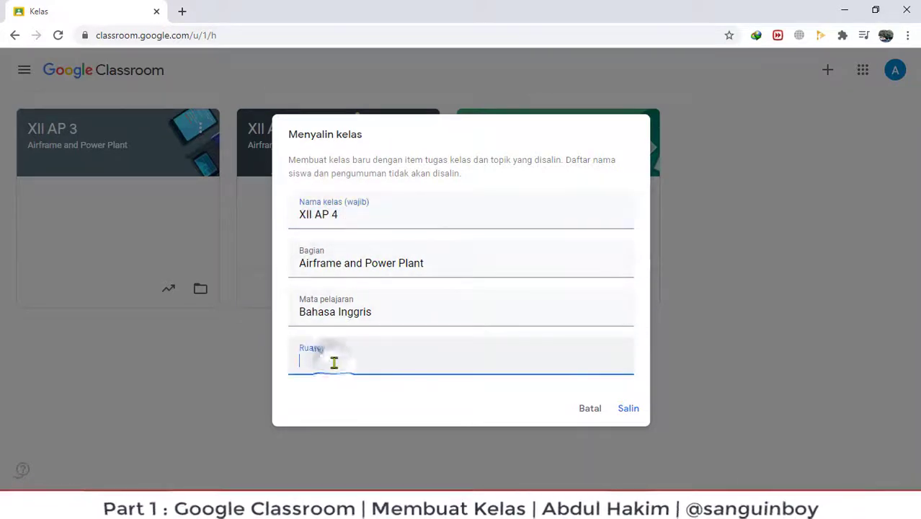
{"action": "type", "text": "4"}
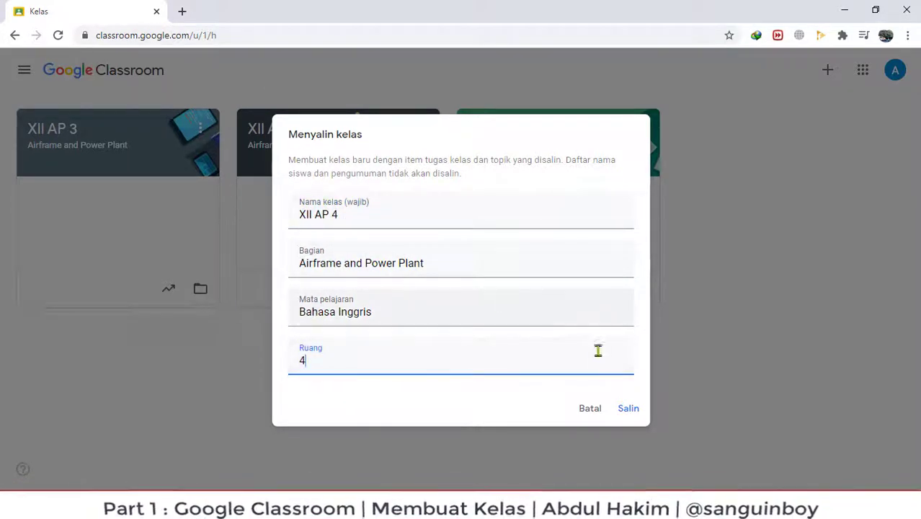
{"action": "left_click", "coordinate": [628, 410]}
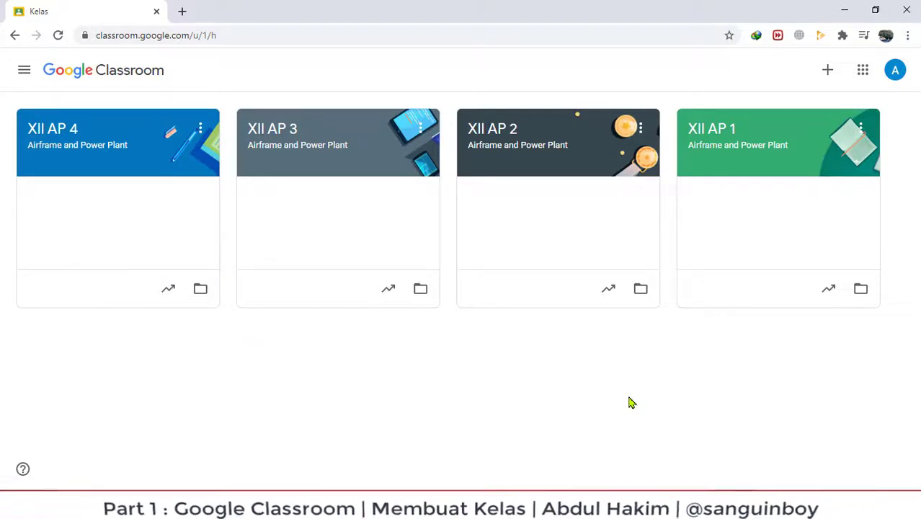
Copy XII AP 4, removing 'Salinan dari' and changing 4 to 5, with room 5.
{"action": "left_click", "coordinate": [201, 131]}
{"action": "left_click", "coordinate": [163, 201]}
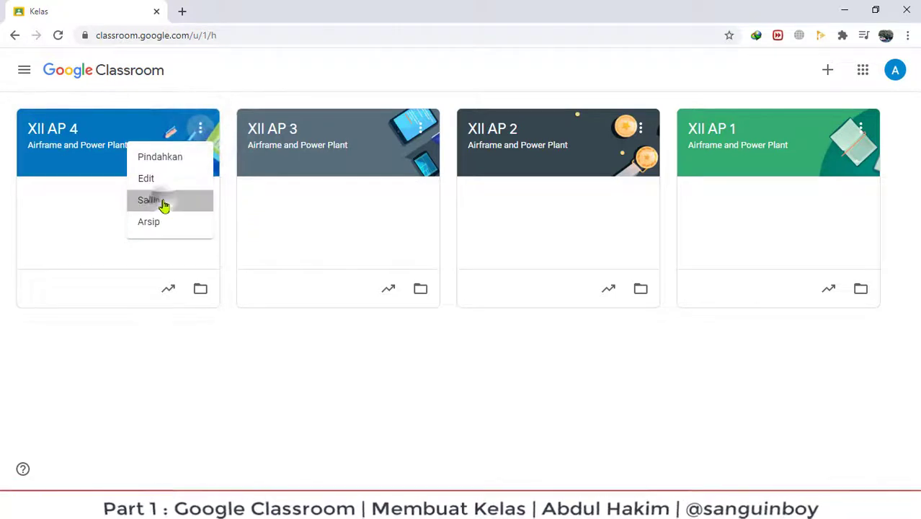
{"action": "left_click_drag", "start_coordinate": [366, 214], "coordinate": [253, 236]}
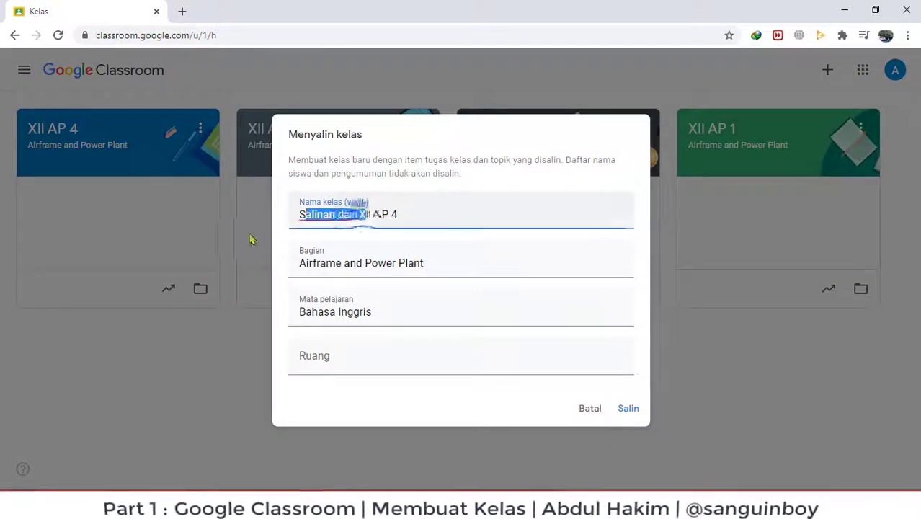
{"action": "left_click_drag", "start_coordinate": [361, 214], "coordinate": [251, 233]}
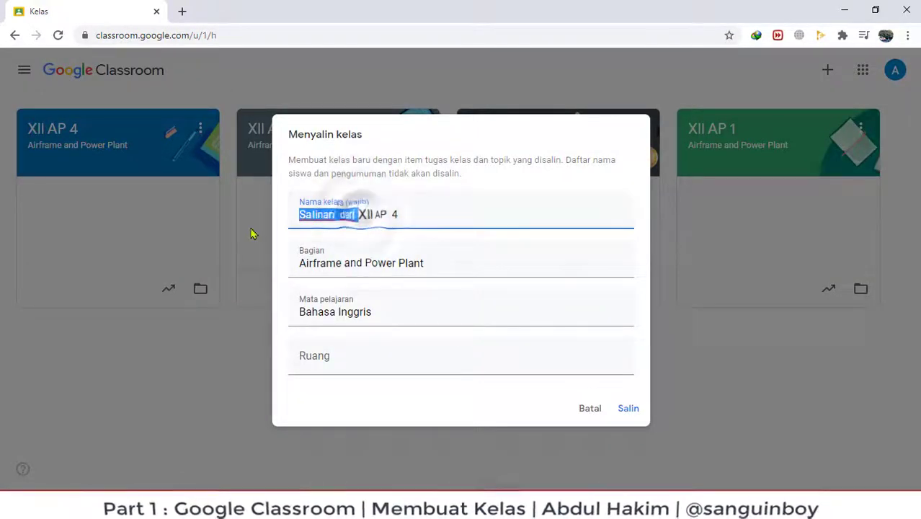
{"action": "key", "text": "BackSpace"}
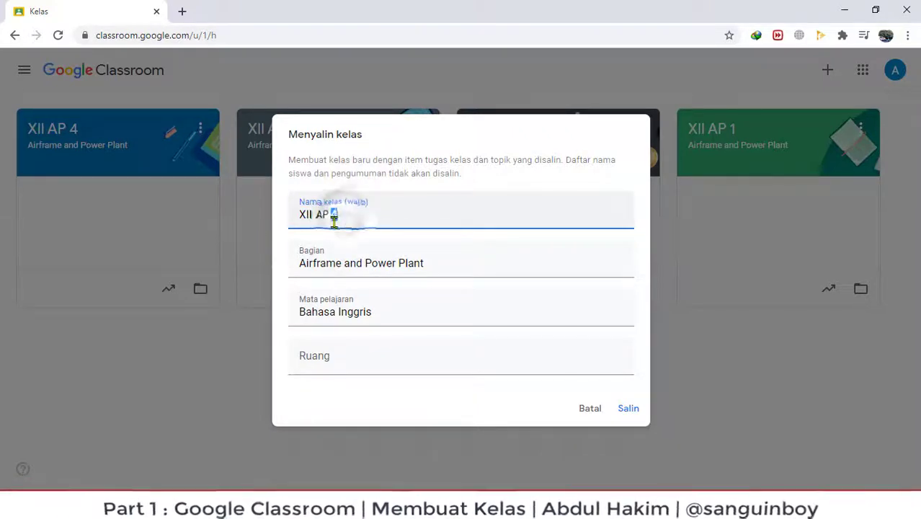
{"action": "double_click", "coordinate": [333, 216]}
{"action": "type", "text": "5"}
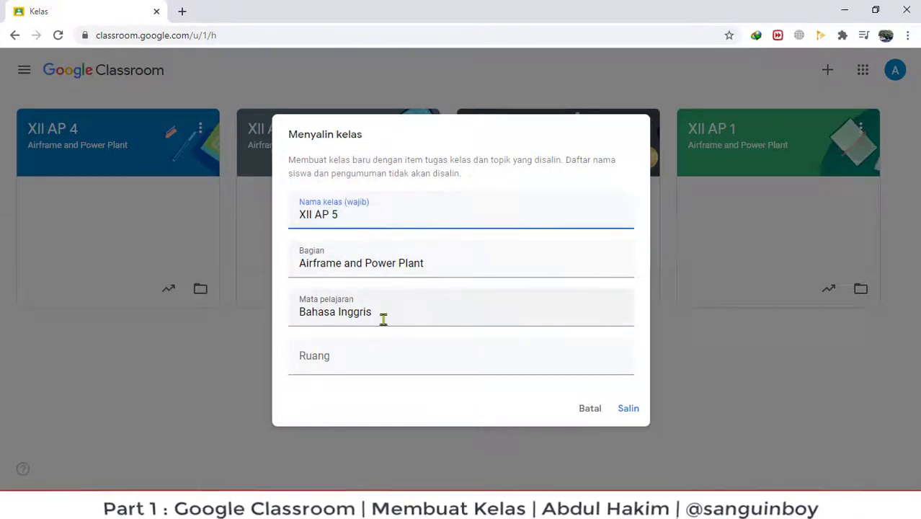
{"action": "left_click", "coordinate": [334, 361]}
{"action": "type", "text": "5"}
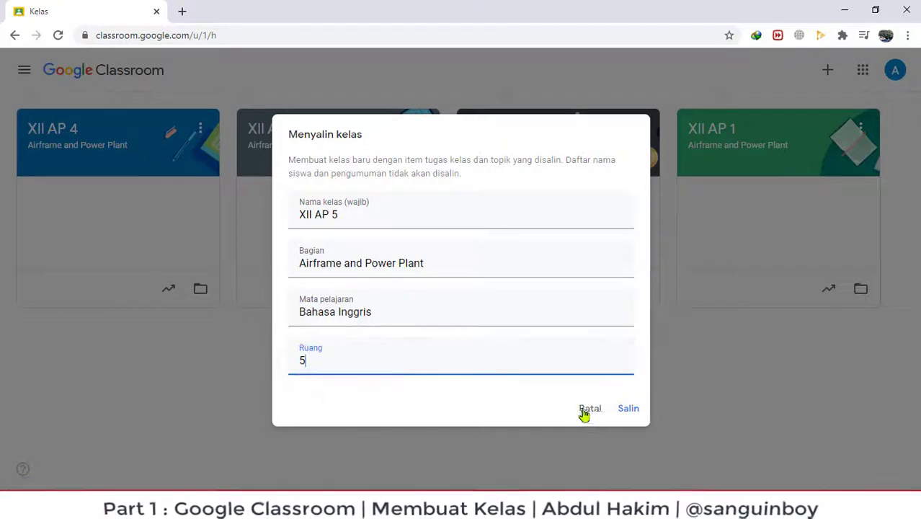
{"action": "left_click", "coordinate": [633, 410]}
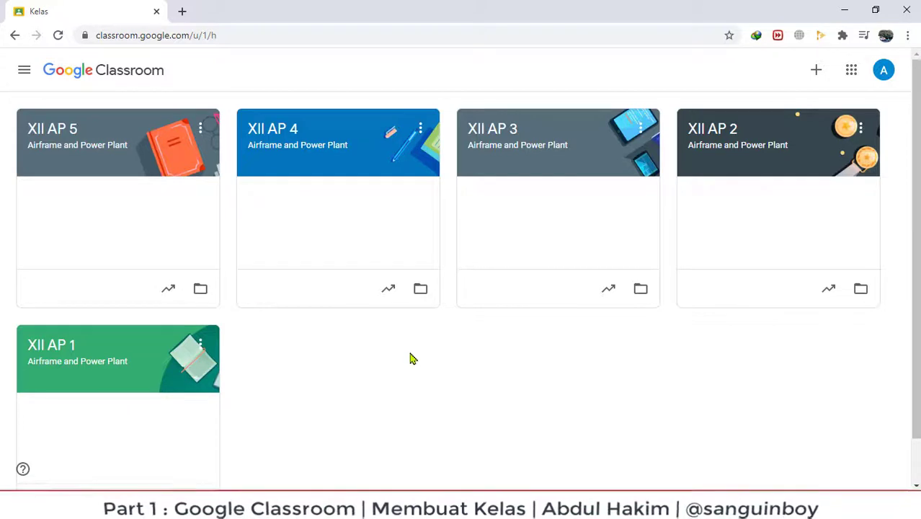
Copy XII AP 5 and rename the copy to XII AE 1.
{"action": "left_click", "coordinate": [201, 130]}
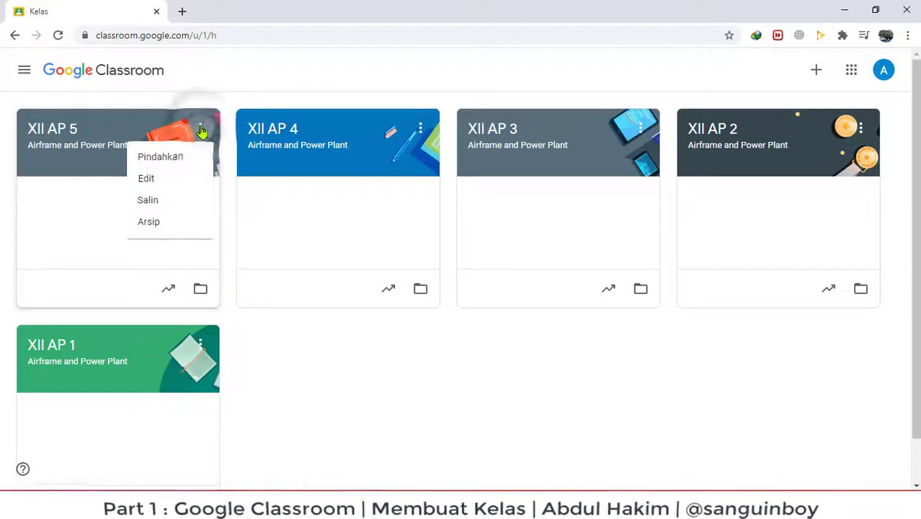
{"action": "left_click", "coordinate": [148, 203]}
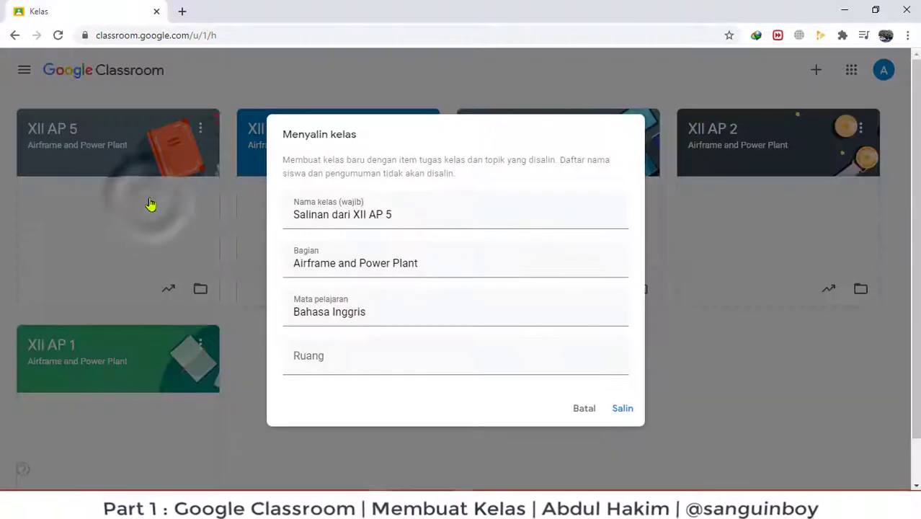
{"action": "left_click", "coordinate": [356, 216]}
{"action": "left_click_drag", "start_coordinate": [355, 216], "coordinate": [241, 222]}
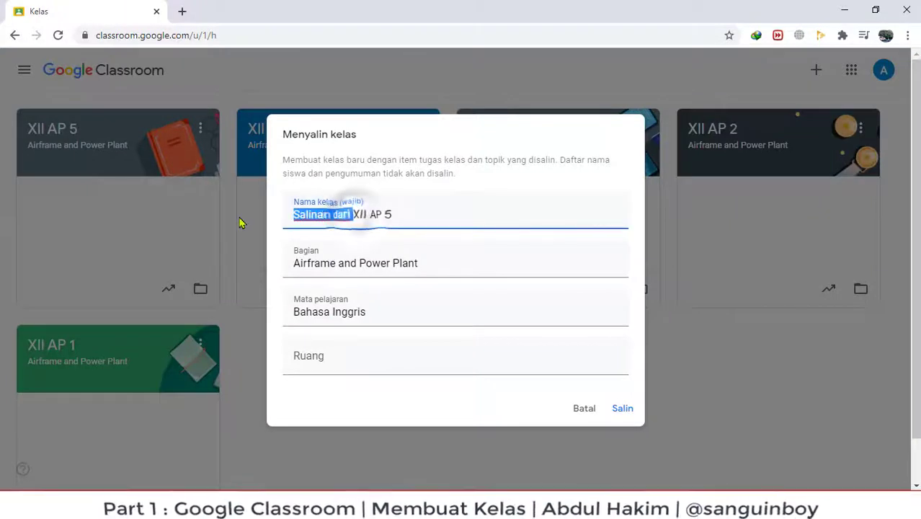
{"action": "key", "text": "BackSpace"}
{"action": "left_click", "coordinate": [324, 216]}
{"action": "key", "text": "BackSpace"}
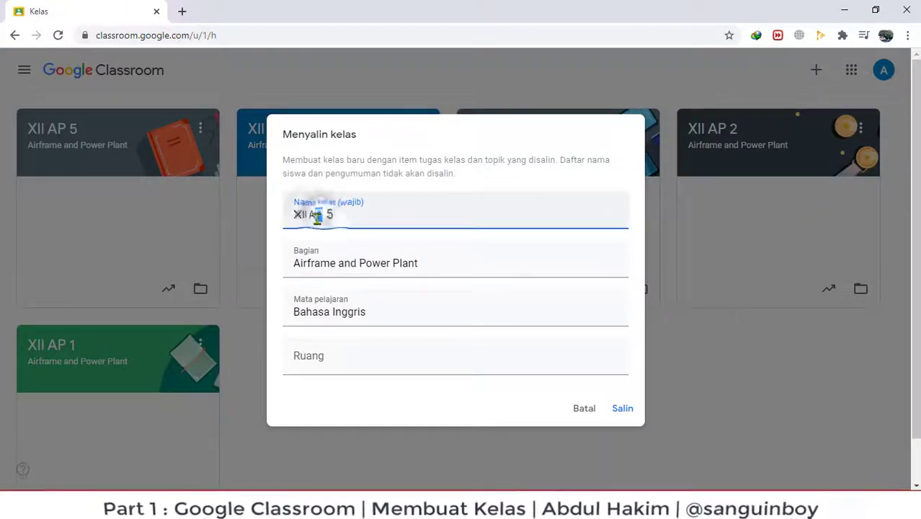
{"action": "type", "text": "E"}
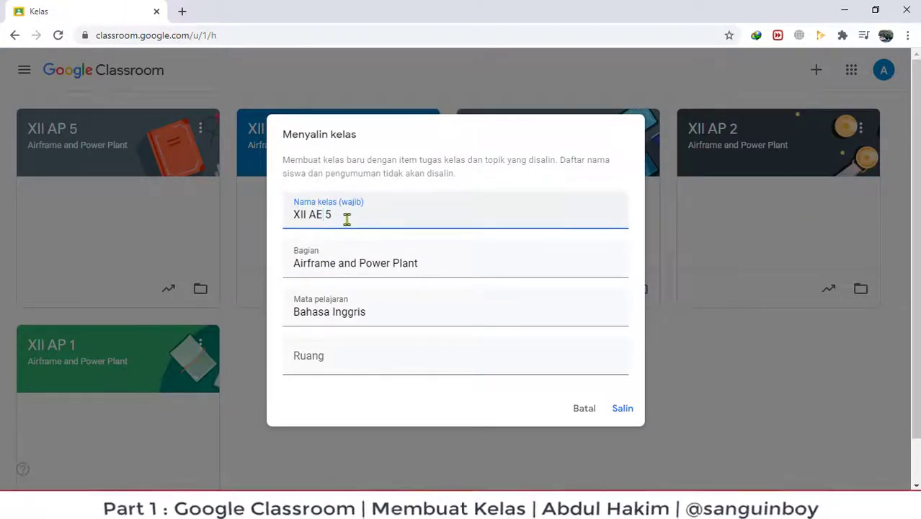
{"action": "left_click", "coordinate": [328, 217]}
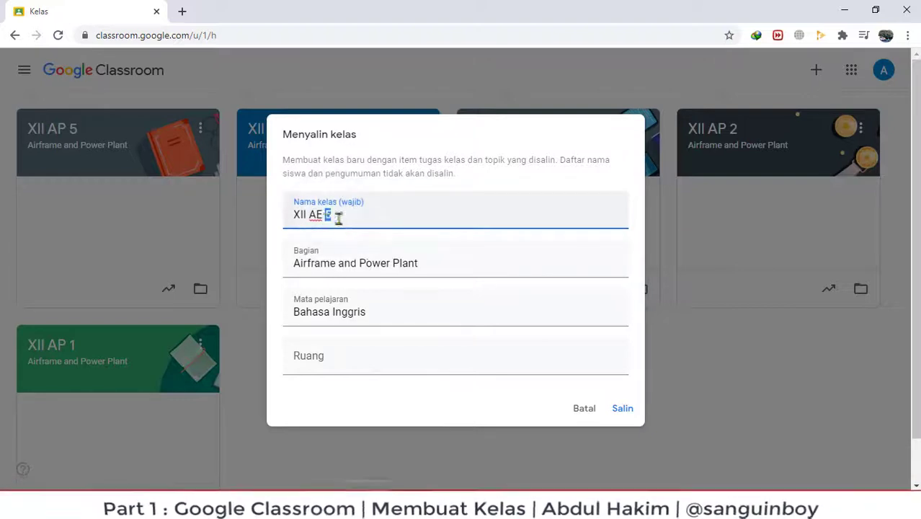
{"action": "key", "text": "BackSpace"}
{"action": "type", "text": "1"}
Set the section to Aircraft Electricity and room 6, then create the class.
{"action": "left_click_drag", "start_coordinate": [415, 263], "coordinate": [157, 268]}
{"action": "type", "text": "Aircraft E"}
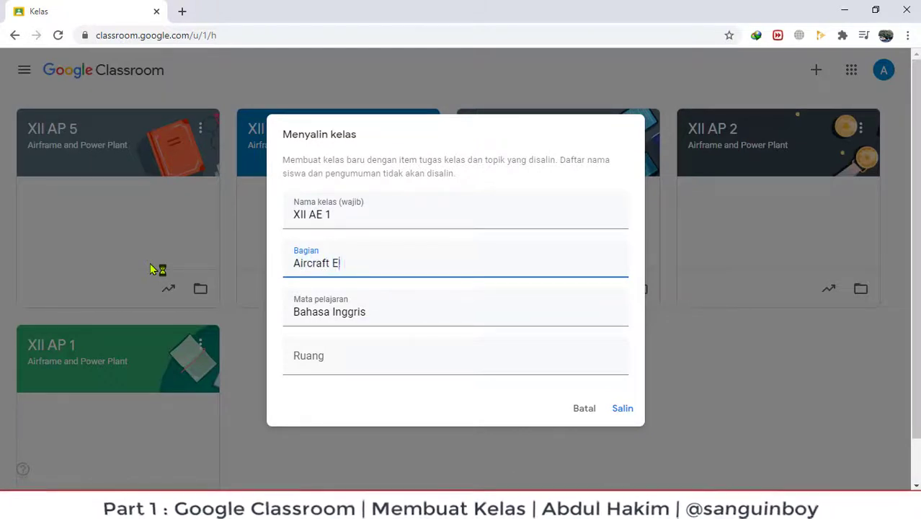
{"action": "type", "text": "lectrici"}
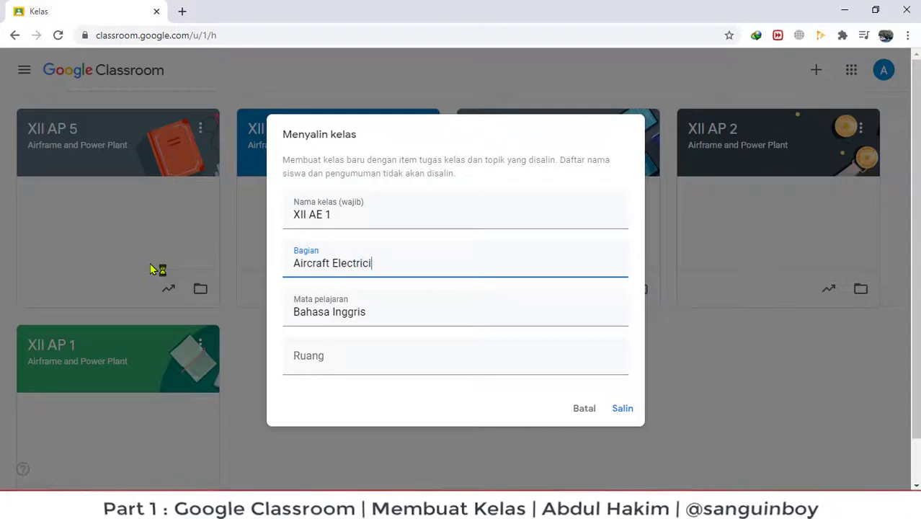
{"action": "type", "text": "ty"}
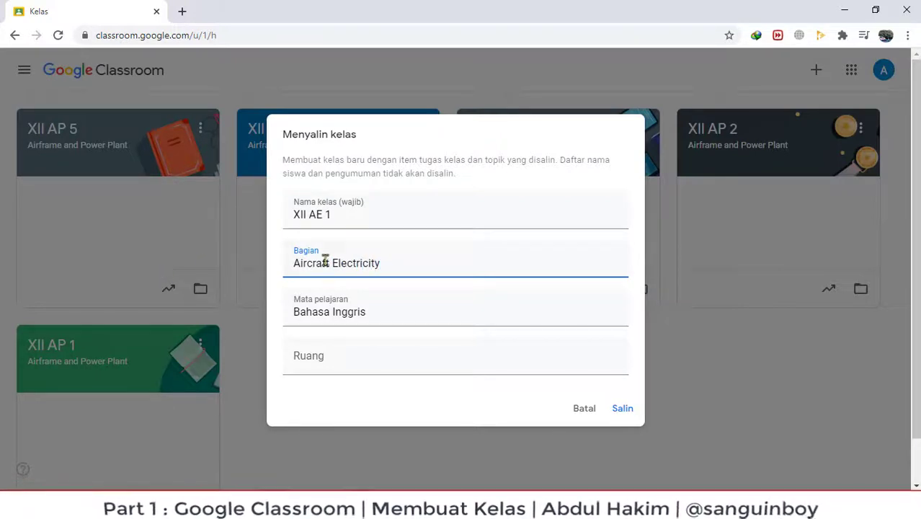
{"action": "double_click", "coordinate": [312, 215]}
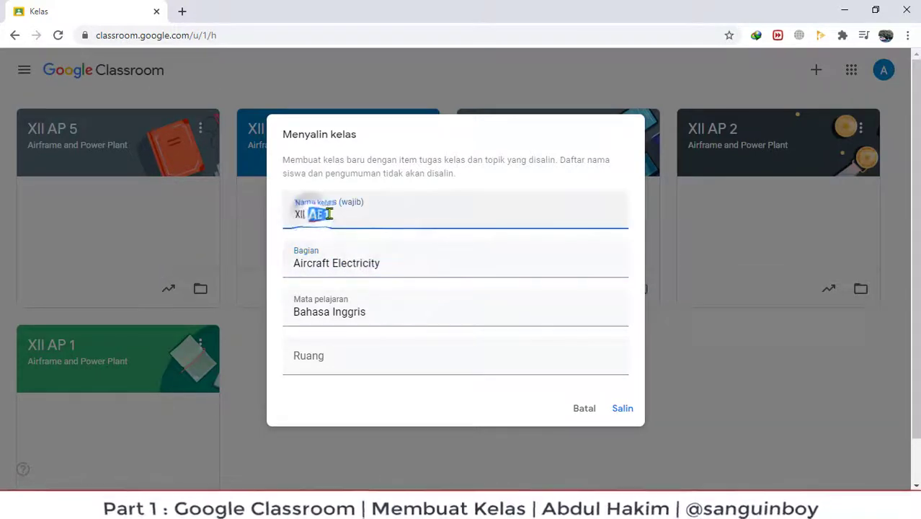
{"action": "left_click", "coordinate": [389, 321]}
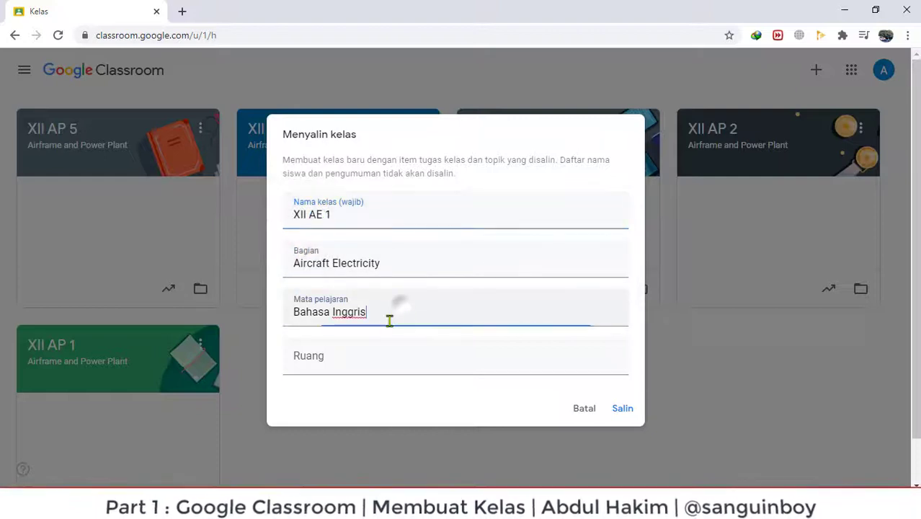
{"action": "left_click", "coordinate": [328, 357]}
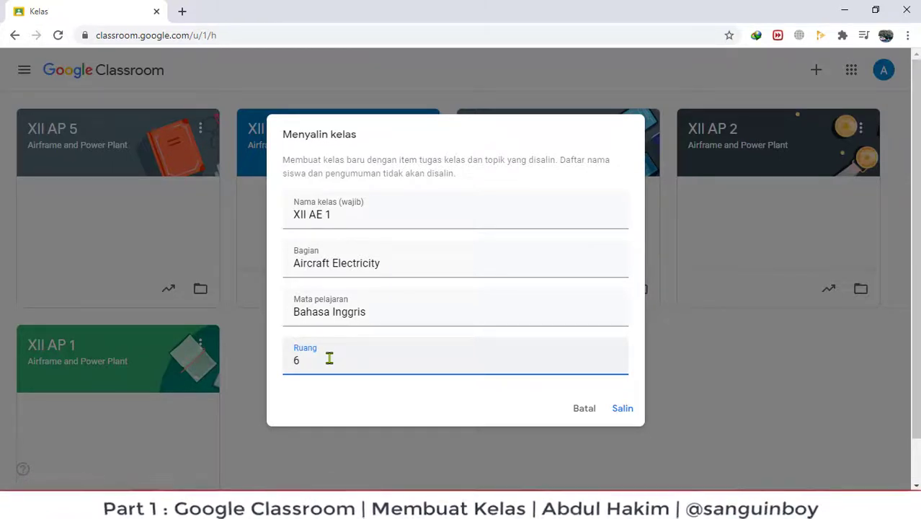
{"action": "left_click", "coordinate": [623, 410]}
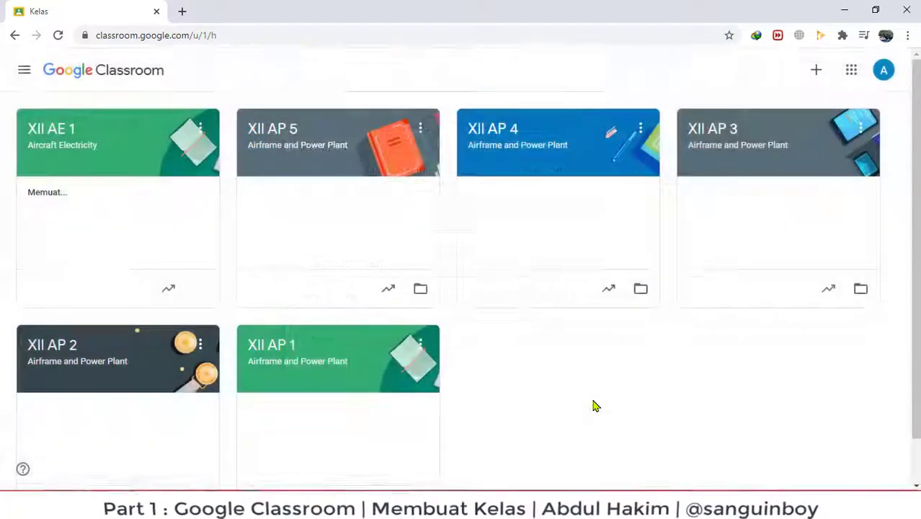
Copy XII AE 1, removing 'Salinan dari', keeping Aircraft Electricity, with room 7.
{"action": "left_click", "coordinate": [202, 136]}
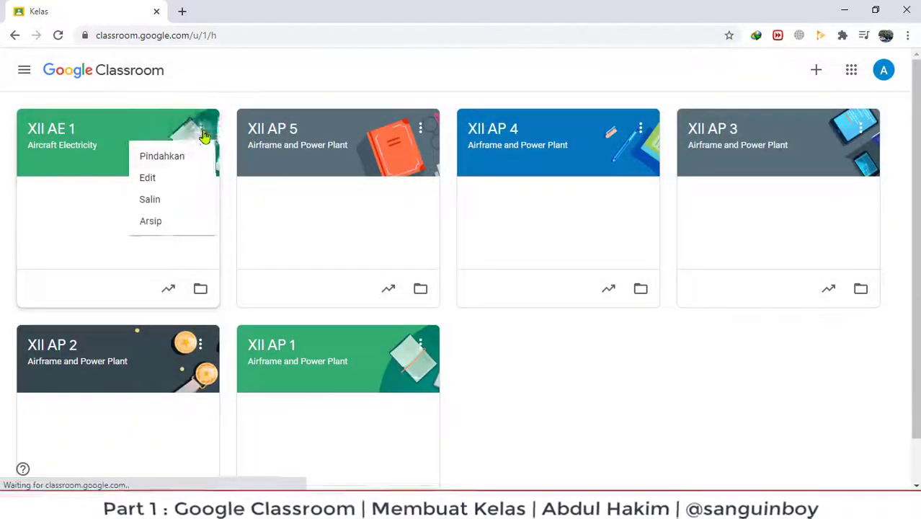
{"action": "left_click", "coordinate": [151, 203]}
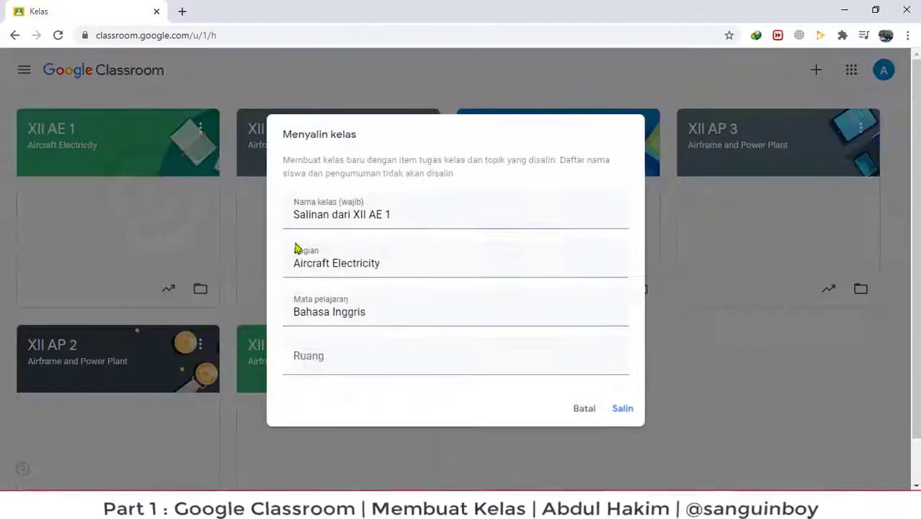
{"action": "left_click_drag", "start_coordinate": [353, 215], "coordinate": [304, 214]}
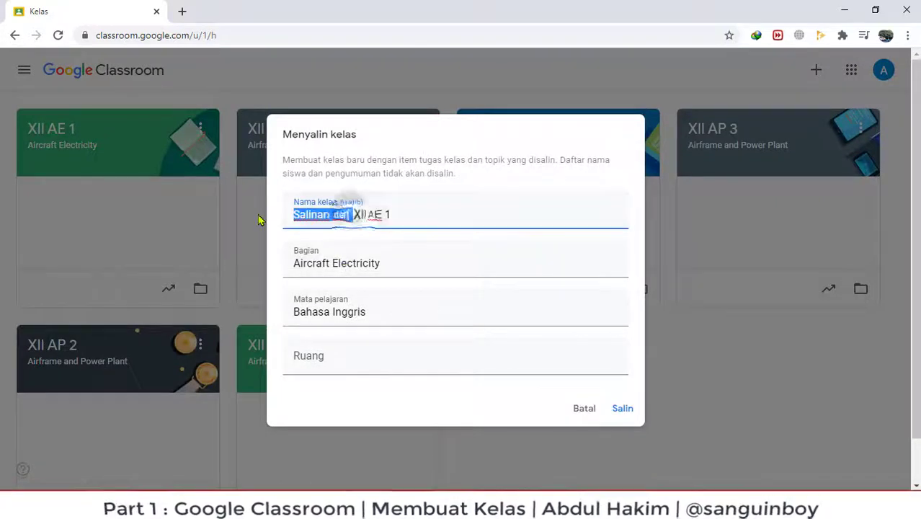
{"action": "key", "text": "BackSpace"}
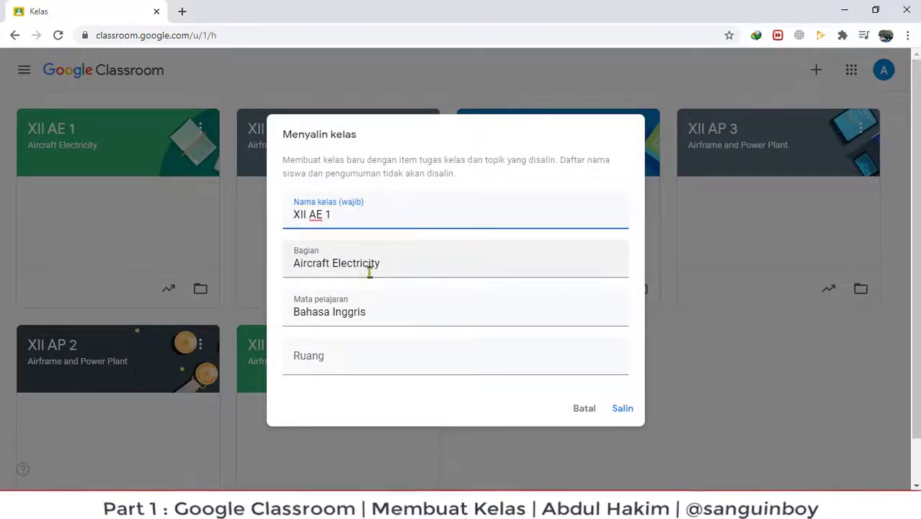
{"action": "left_click_drag", "start_coordinate": [382, 265], "coordinate": [293, 264]}
{"action": "left_click", "coordinate": [321, 356]}
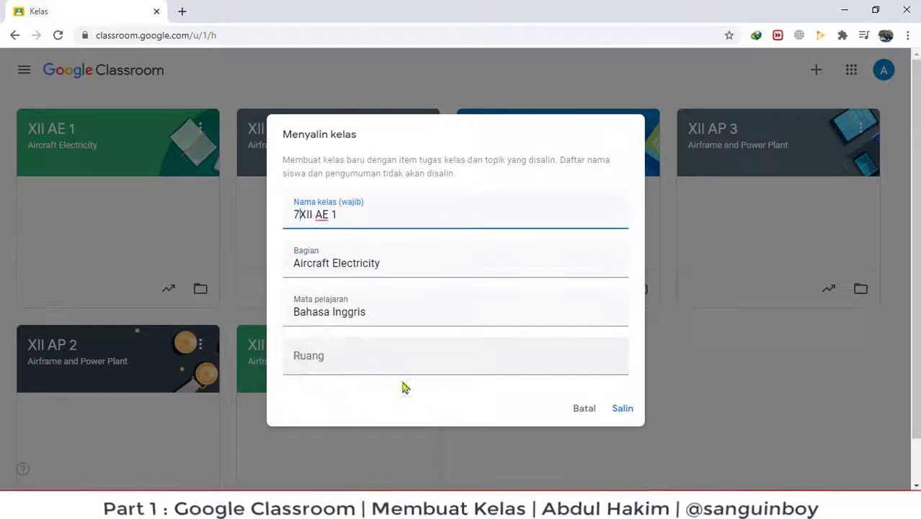
{"action": "left_click", "coordinate": [318, 361]}
{"action": "type", "text": "7"}
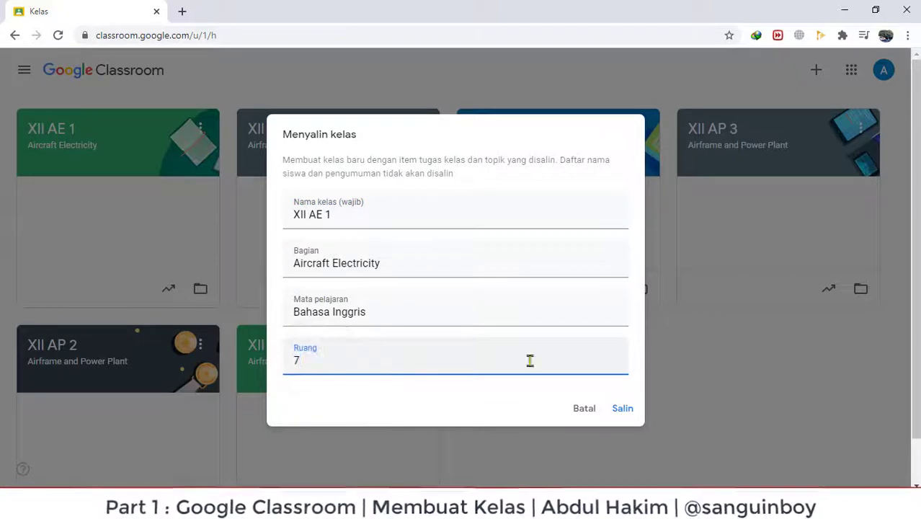
{"action": "left_click", "coordinate": [626, 408]}
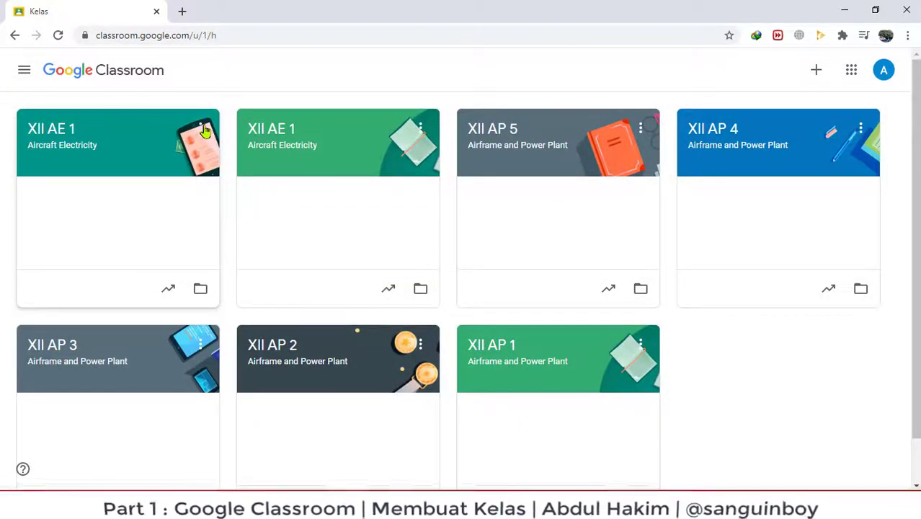
{"action": "left_click", "coordinate": [200, 129]}
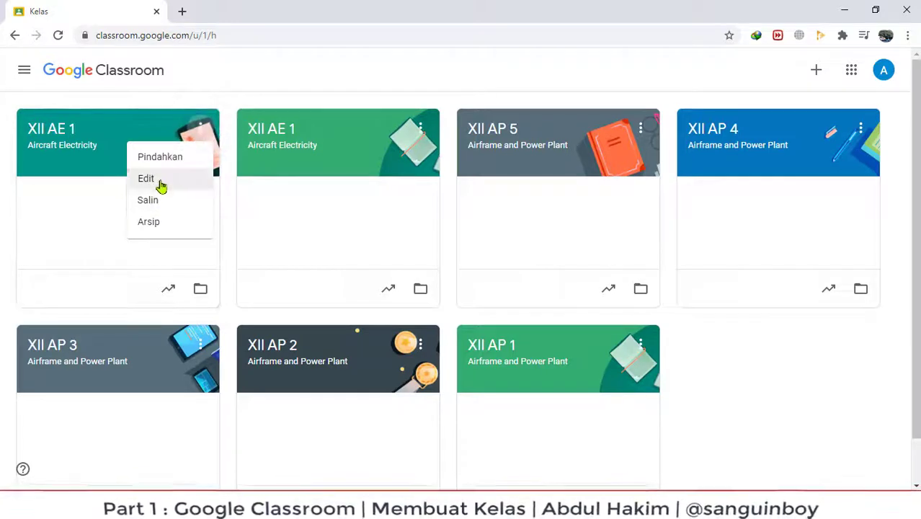
{"action": "left_click", "coordinate": [148, 180]}
{"action": "left_click", "coordinate": [573, 389]}
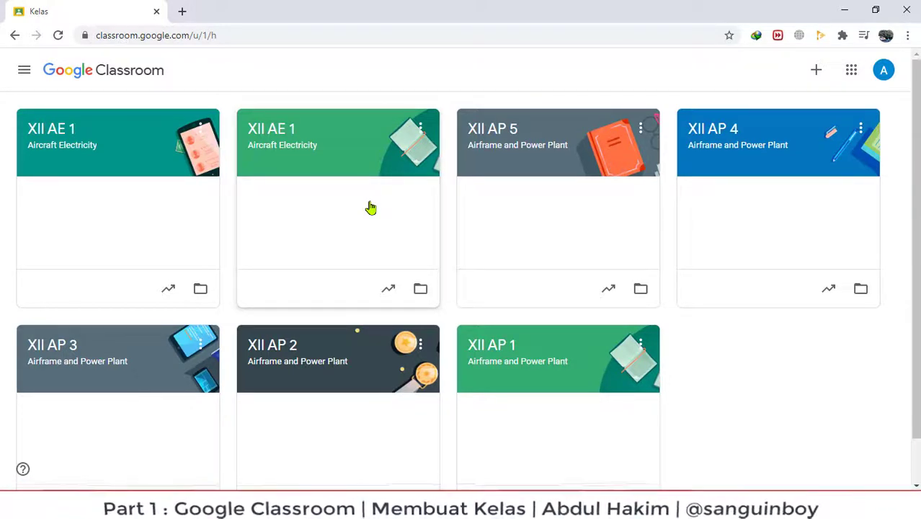
Edit the first XII AE 1 card, change its name to XII AE 2, and save.
{"action": "left_click", "coordinate": [200, 131]}
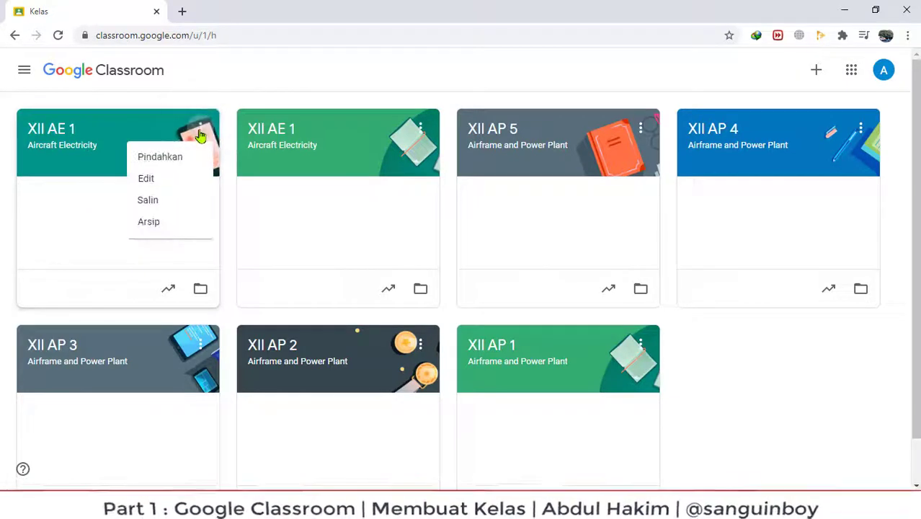
{"action": "left_click", "coordinate": [145, 180]}
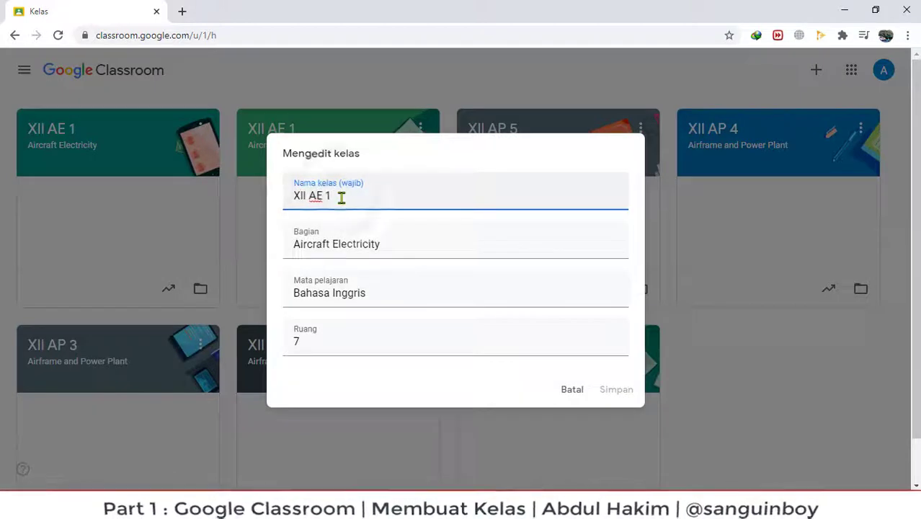
{"action": "key", "text": "BackSpace"}
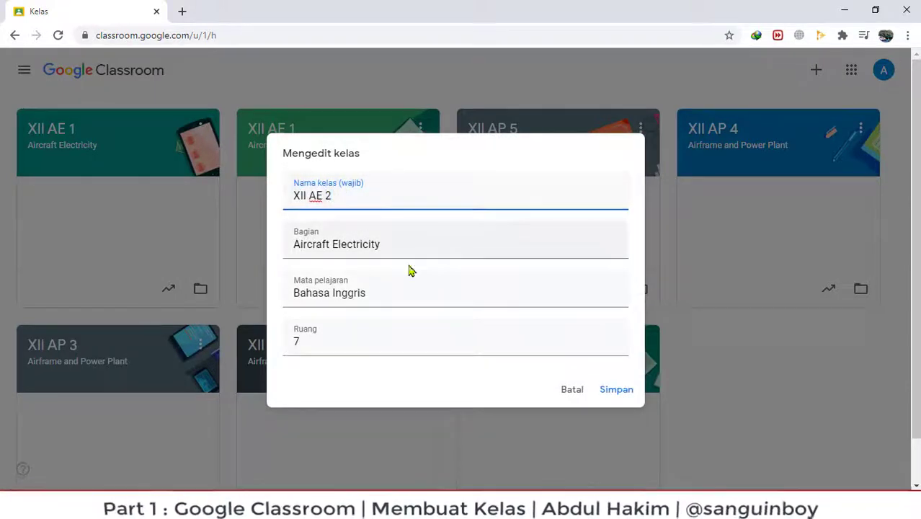
{"action": "left_click", "coordinate": [617, 390]}
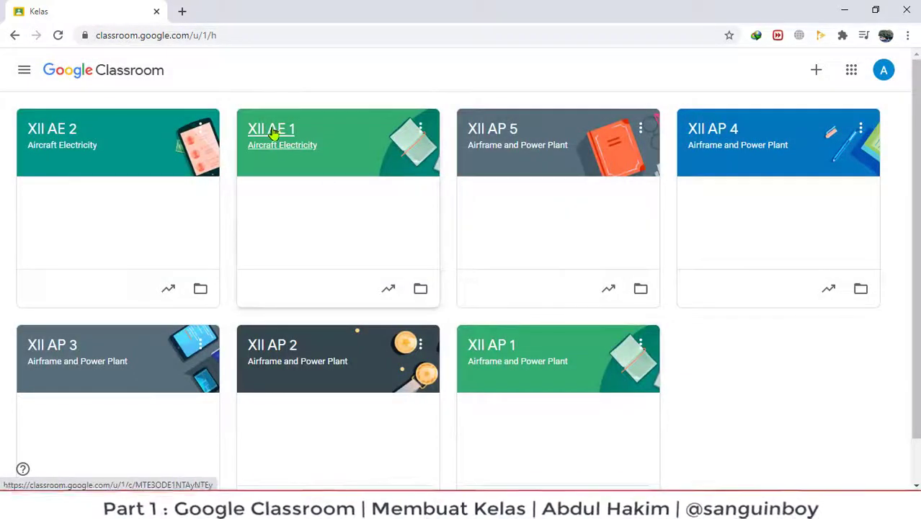
Copy XII AE 2 into a new class named XII AE 3, with room 8.
{"action": "left_click", "coordinate": [201, 129]}
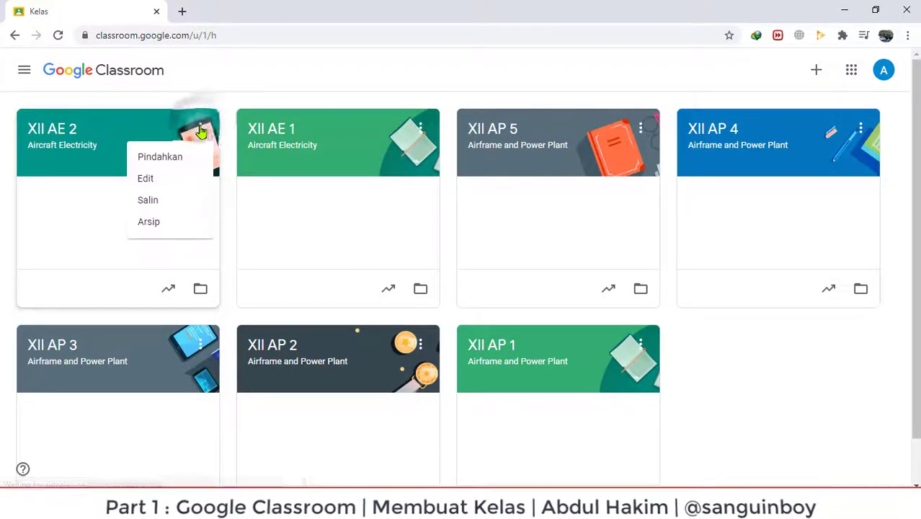
{"action": "left_click", "coordinate": [150, 202]}
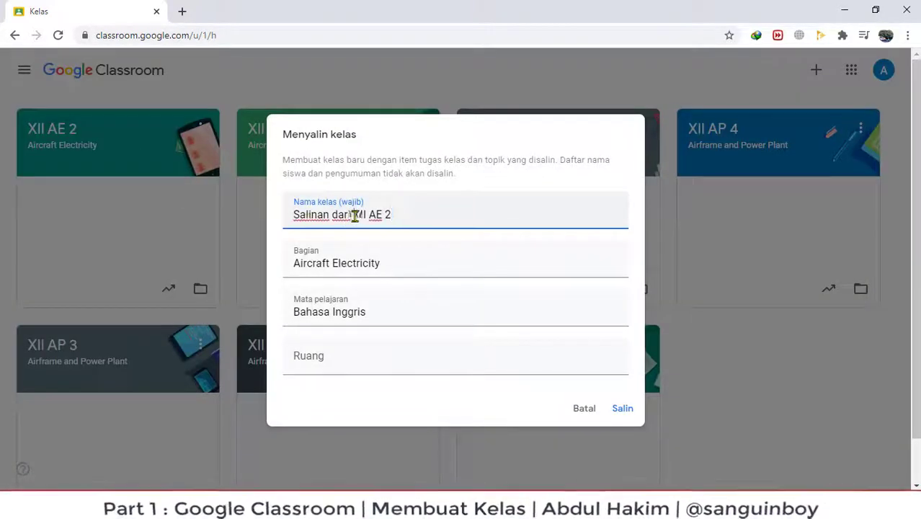
{"action": "left_click_drag", "start_coordinate": [354, 216], "coordinate": [251, 222]}
{"action": "key", "text": "BackSpace"}
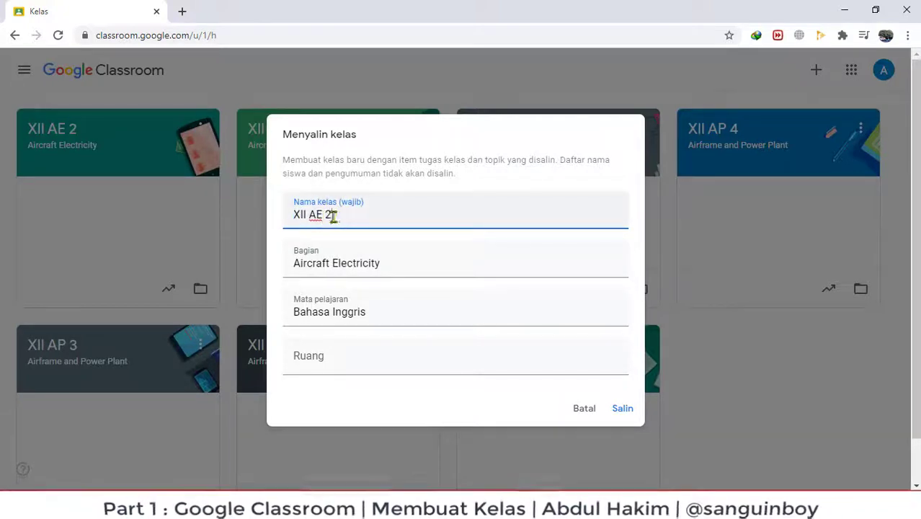
{"action": "key", "text": "BackSpace"}
{"action": "type", "text": "3"}
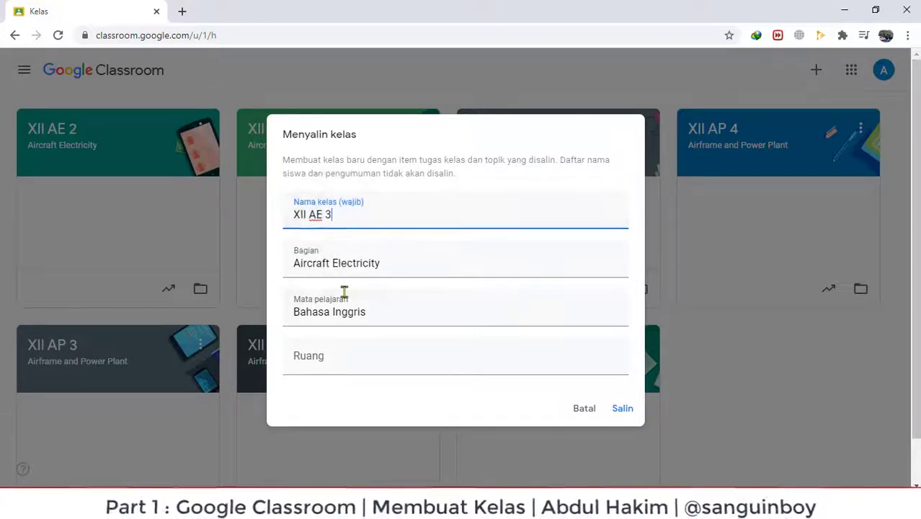
{"action": "left_click", "coordinate": [346, 354]}
{"action": "type", "text": "8"}
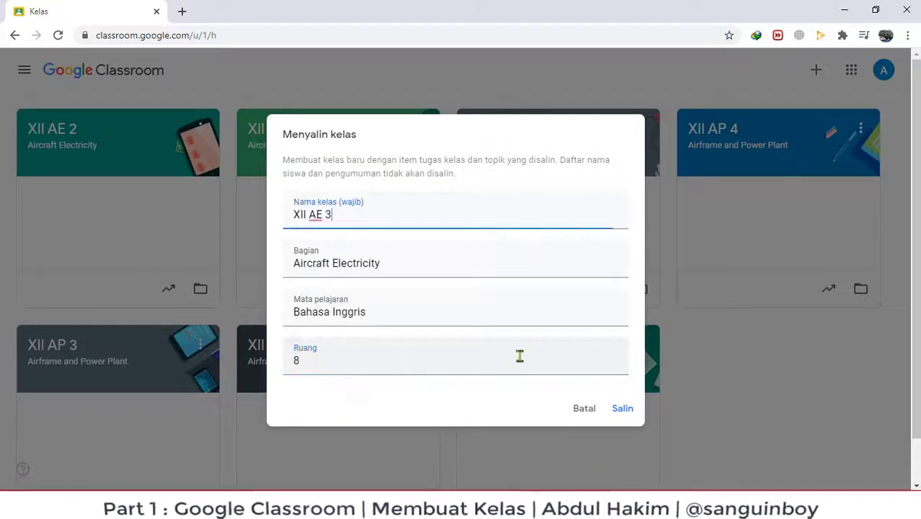
{"action": "left_click", "coordinate": [621, 410]}
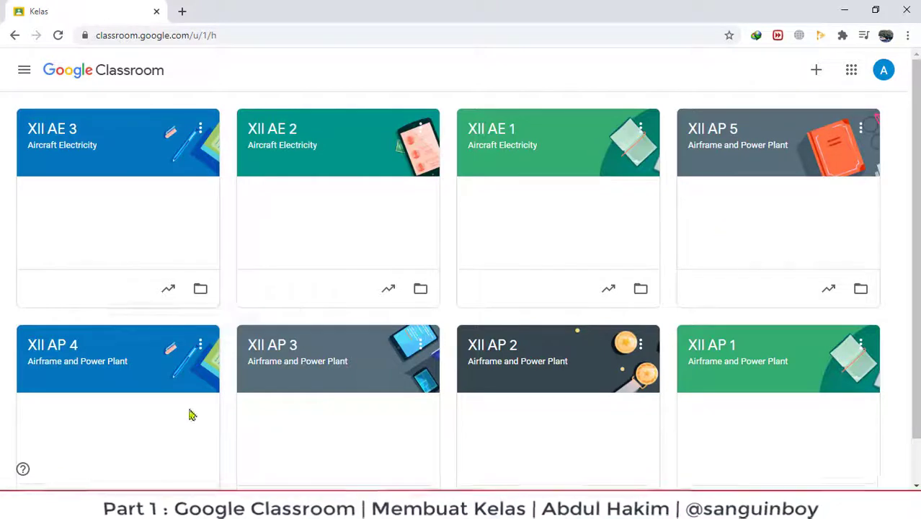
Browse the class list in the side drawer, then close it to show all eight class cards.
{"action": "left_click", "coordinate": [23, 72]}
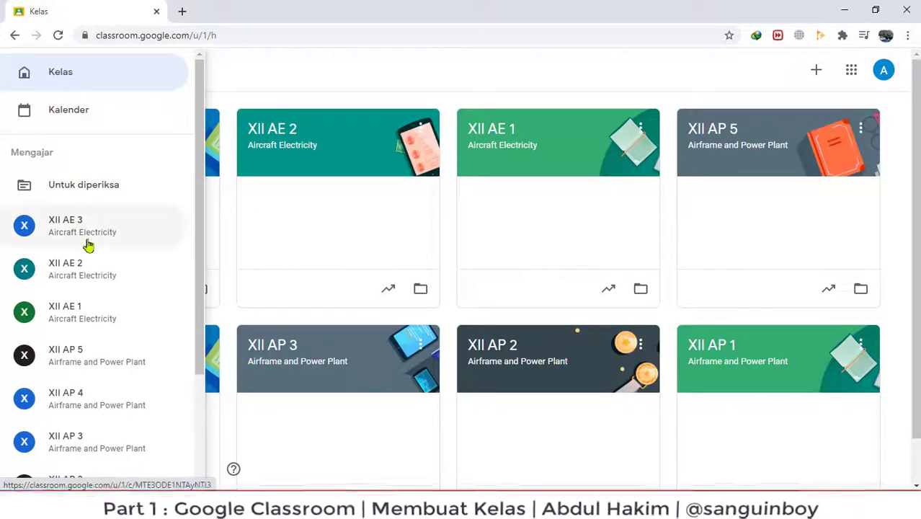
{"action": "scroll", "coordinate": [77, 259], "scroll_direction": "down", "scroll_amount": 2}
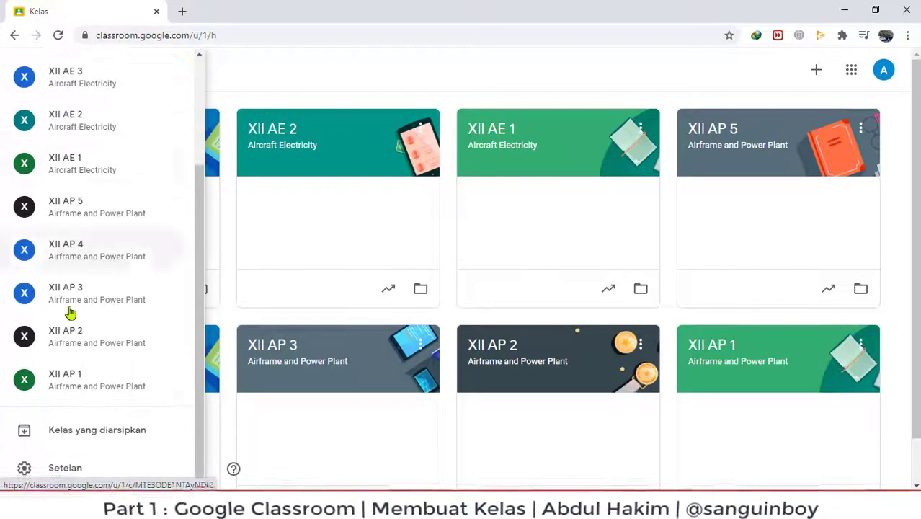
{"action": "scroll", "coordinate": [72, 354], "scroll_direction": "up", "scroll_amount": 1}
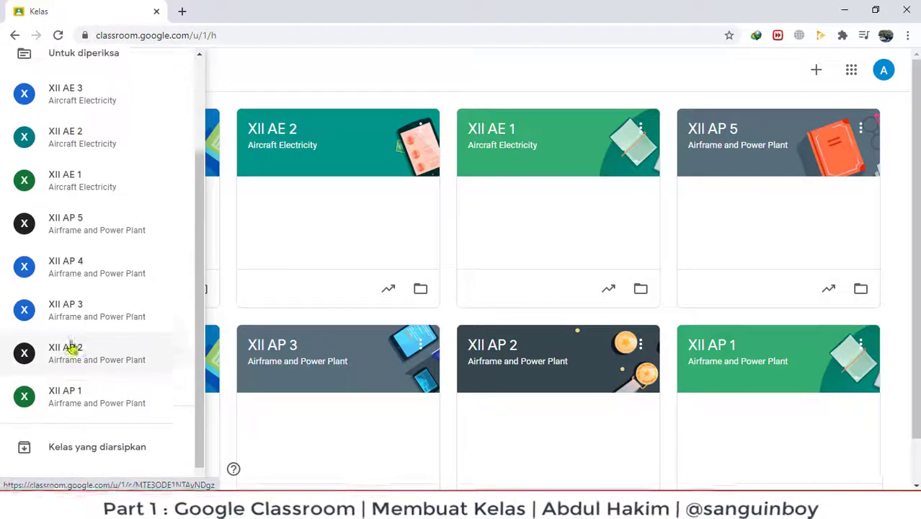
{"action": "scroll", "coordinate": [72, 349], "scroll_direction": "up", "scroll_amount": 2}
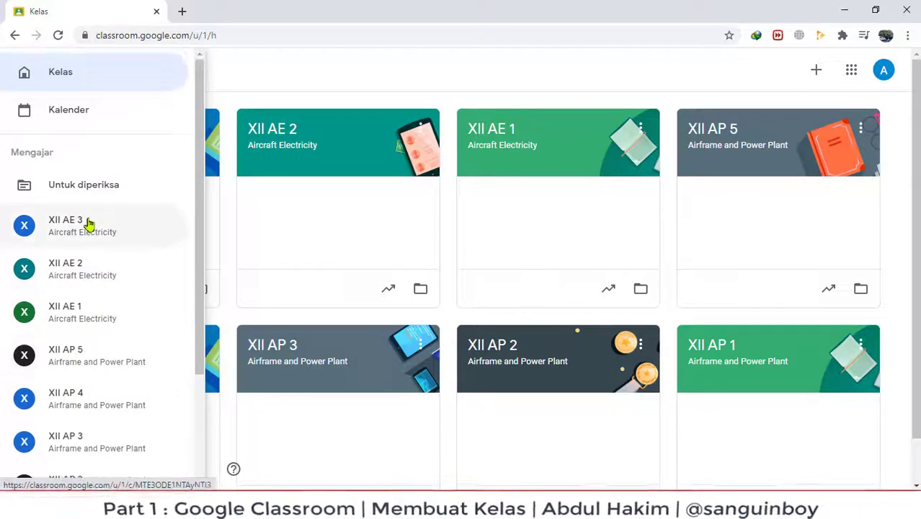
{"action": "left_click", "coordinate": [254, 72]}
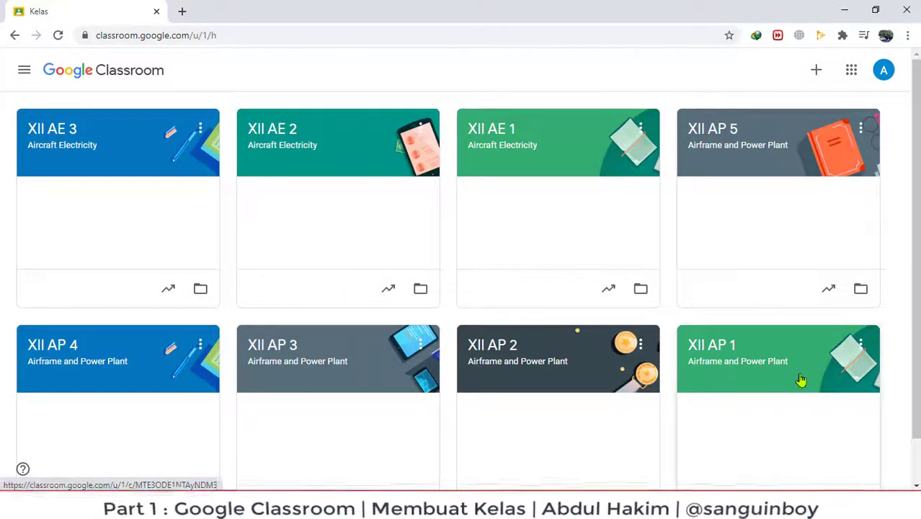
Drag the cards into order: XII AP 1–4 across the top row, then XII AP 5, XII AE 1, XII AE 2, XII AE 3.
{"action": "left_click_drag", "start_coordinate": [801, 380], "coordinate": [148, 151]}
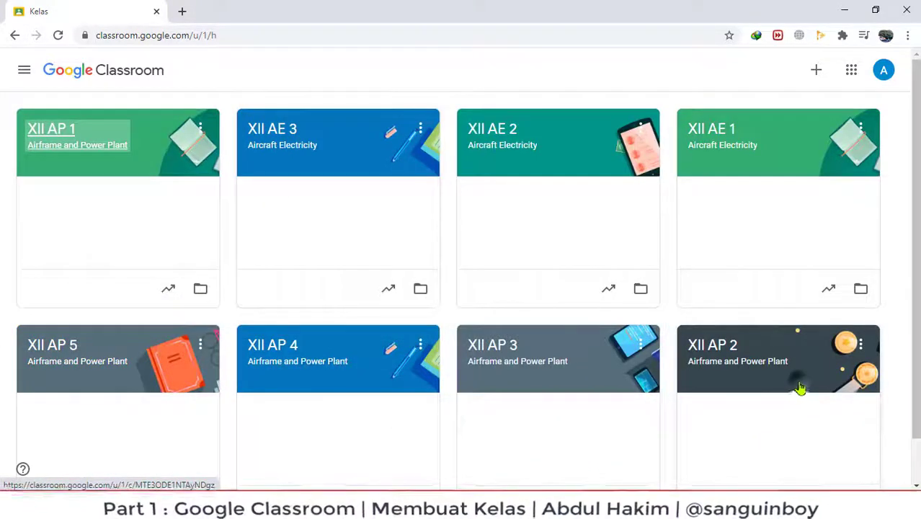
{"action": "left_click_drag", "start_coordinate": [801, 388], "coordinate": [384, 202]}
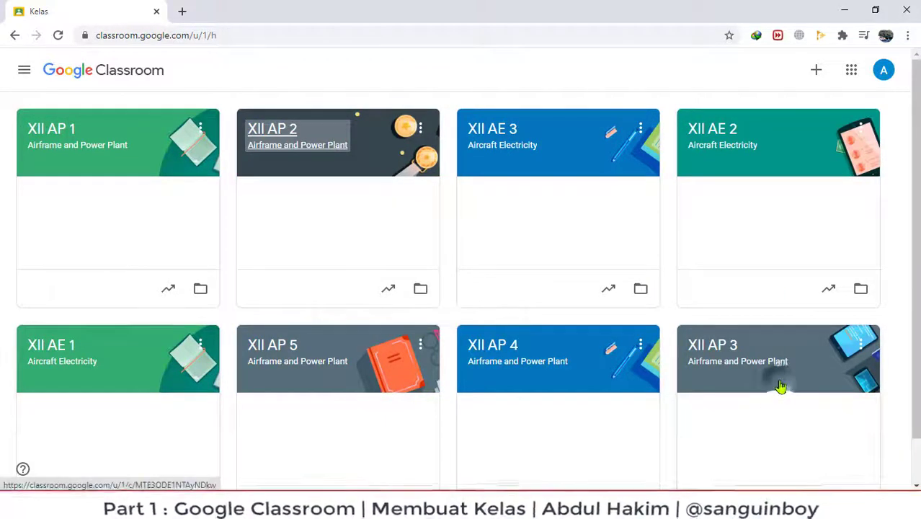
{"action": "left_click_drag", "start_coordinate": [780, 387], "coordinate": [553, 156]}
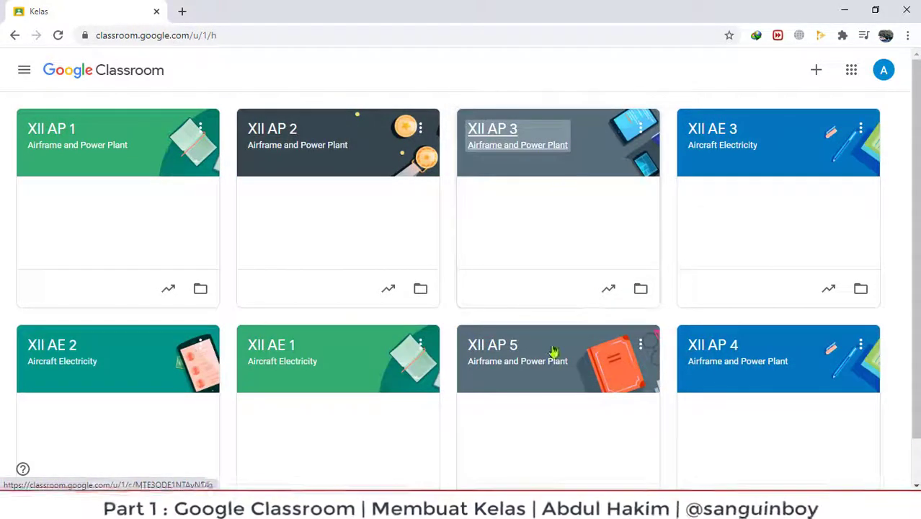
{"action": "left_click_drag", "start_coordinate": [748, 385], "coordinate": [728, 280]}
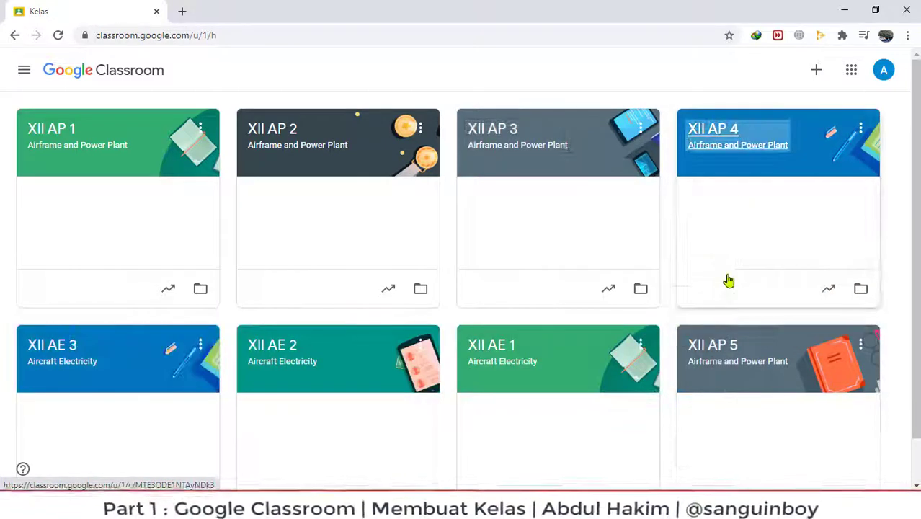
{"action": "left_click_drag", "start_coordinate": [747, 386], "coordinate": [141, 374]}
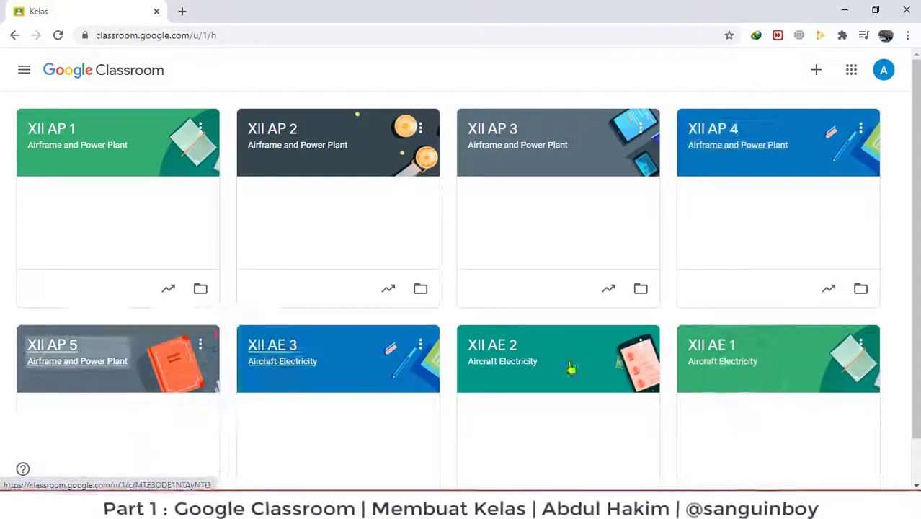
{"action": "left_click_drag", "start_coordinate": [349, 376], "coordinate": [822, 373]}
{"action": "left_click_drag", "start_coordinate": [352, 384], "coordinate": [577, 381]}
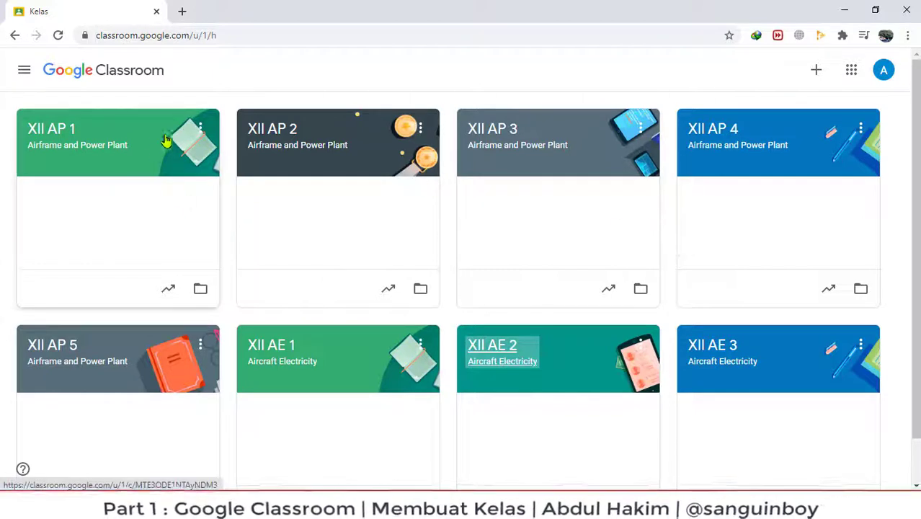
Dismiss the XII AP 1 card menu and open the XII AP 2 class page.
{"action": "left_click", "coordinate": [200, 130]}
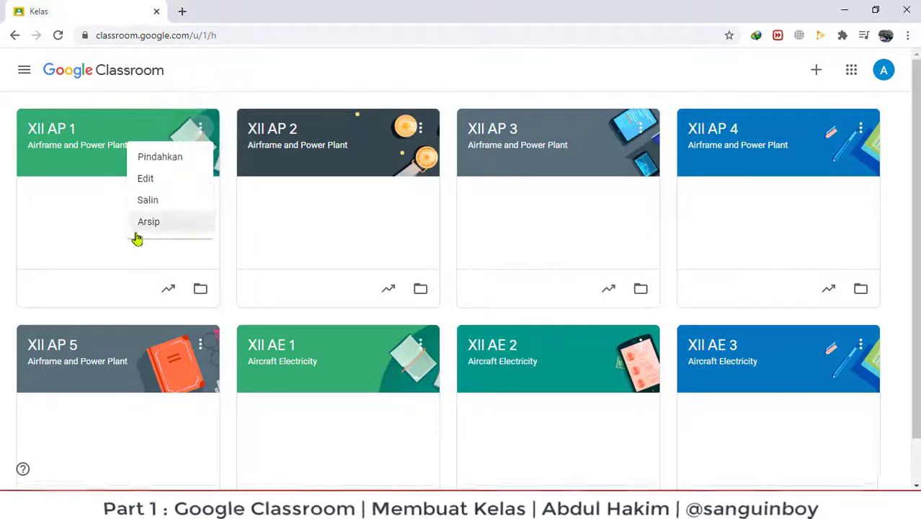
{"action": "left_click", "coordinate": [65, 251]}
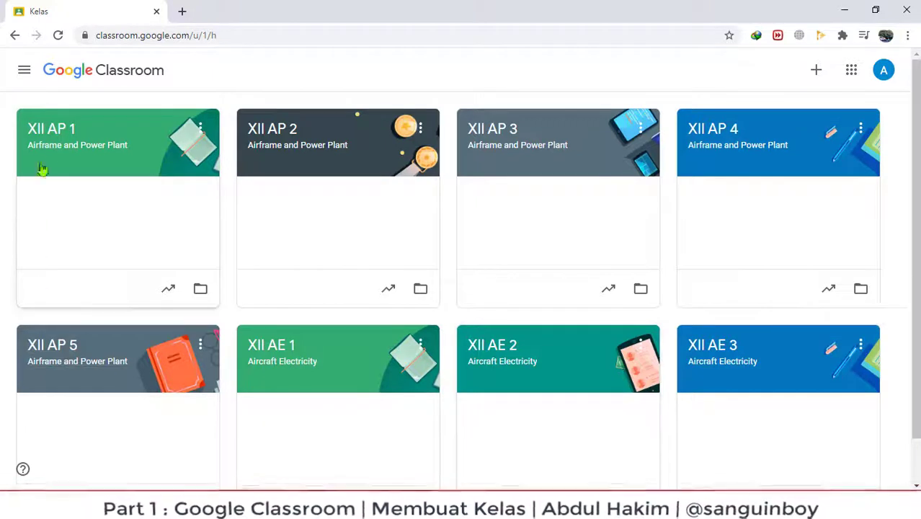
{"action": "left_click", "coordinate": [268, 131]}
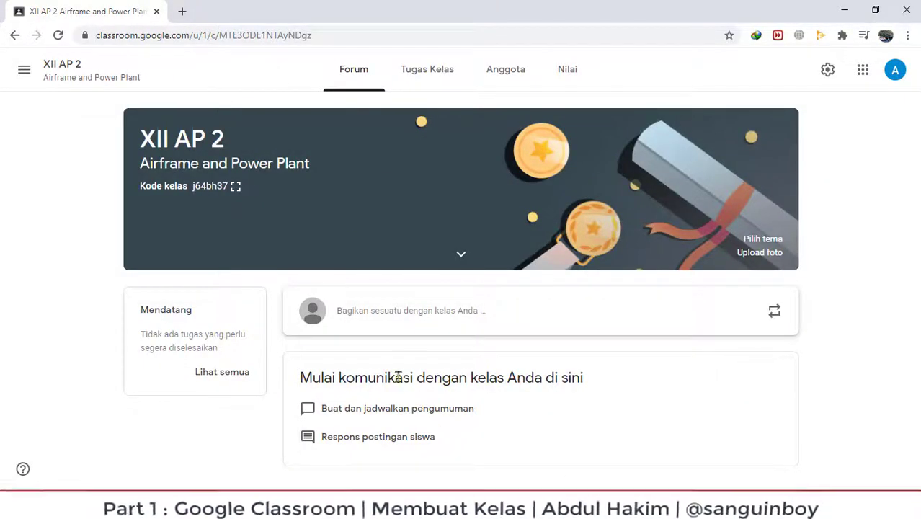
Leave XII AP 2 and open the XII AP 1 class from the main menu's class list.
{"action": "left_click", "coordinate": [384, 315]}
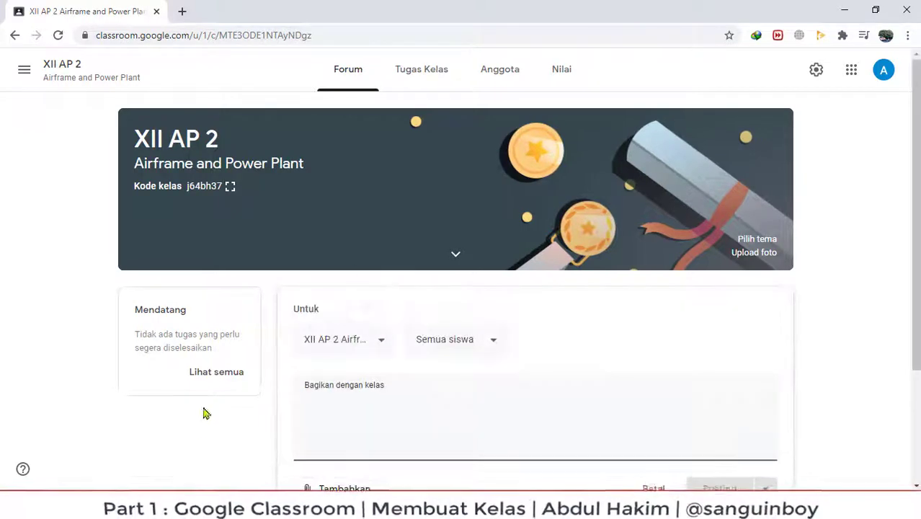
{"action": "scroll", "coordinate": [441, 376], "scroll_direction": "down", "scroll_amount": 2}
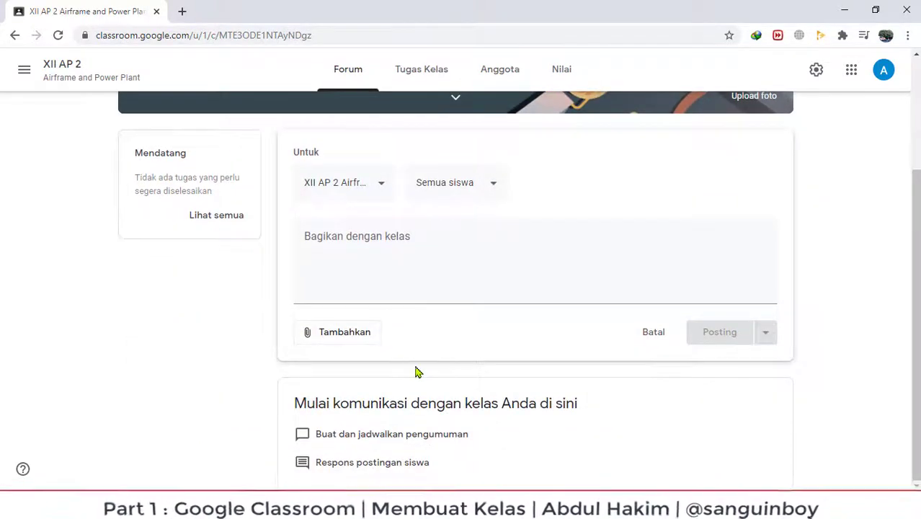
{"action": "scroll", "coordinate": [416, 368], "scroll_direction": "up", "scroll_amount": 2}
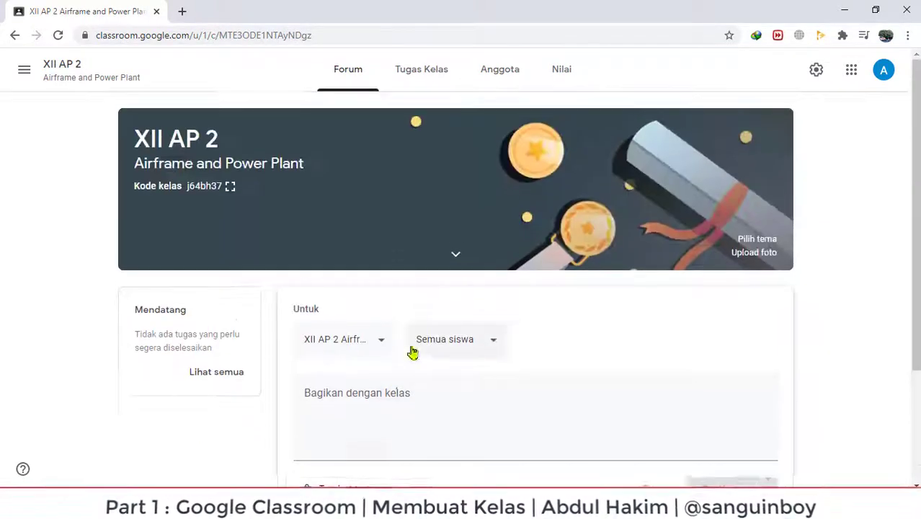
{"action": "left_click", "coordinate": [25, 70]}
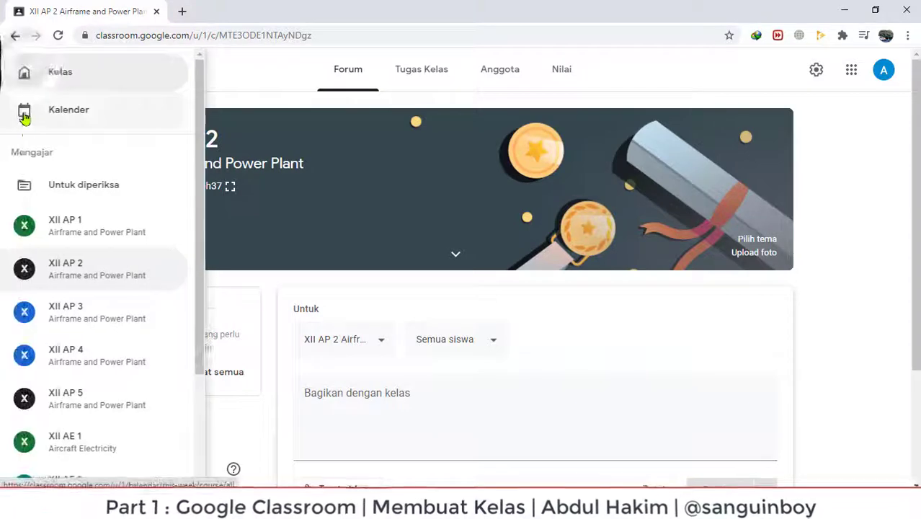
{"action": "left_click", "coordinate": [226, 66]}
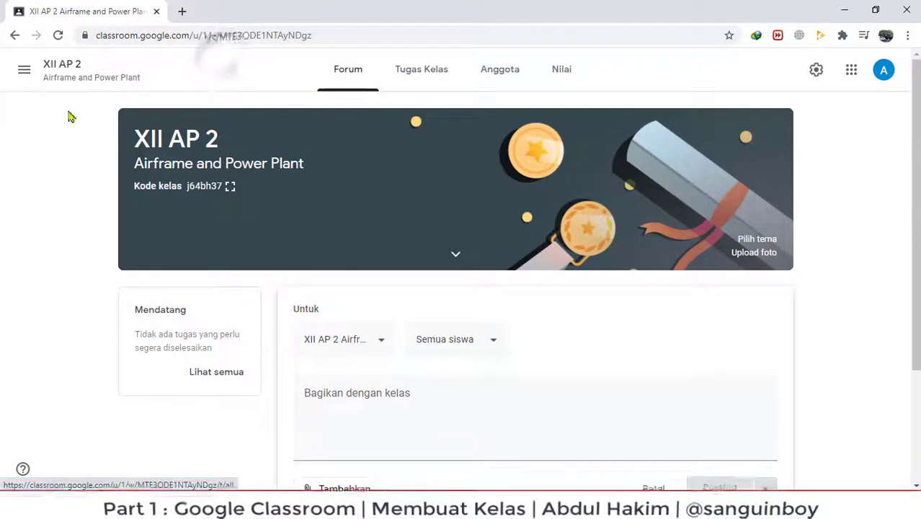
{"action": "left_click", "coordinate": [25, 70]}
{"action": "left_click", "coordinate": [76, 228]}
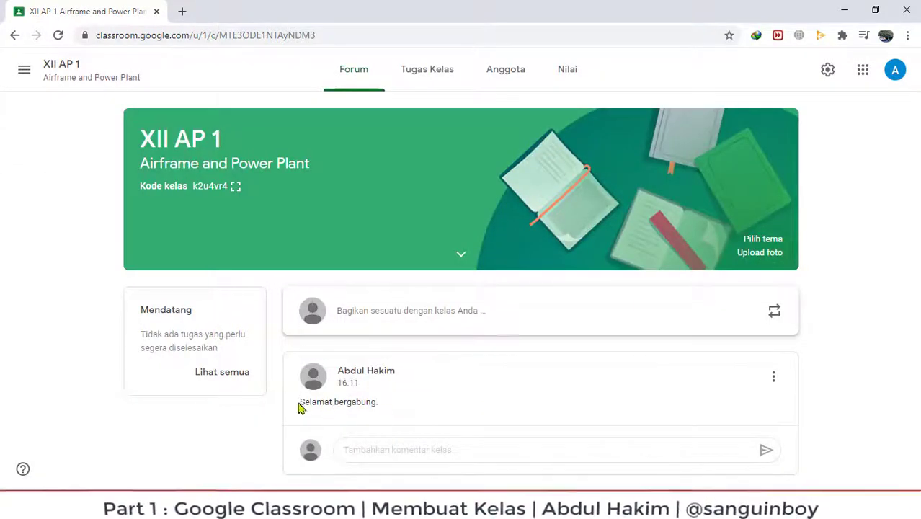
Open the XII AP 5 class from the main menu's class list.
{"action": "left_click_drag", "start_coordinate": [301, 408], "coordinate": [391, 386]}
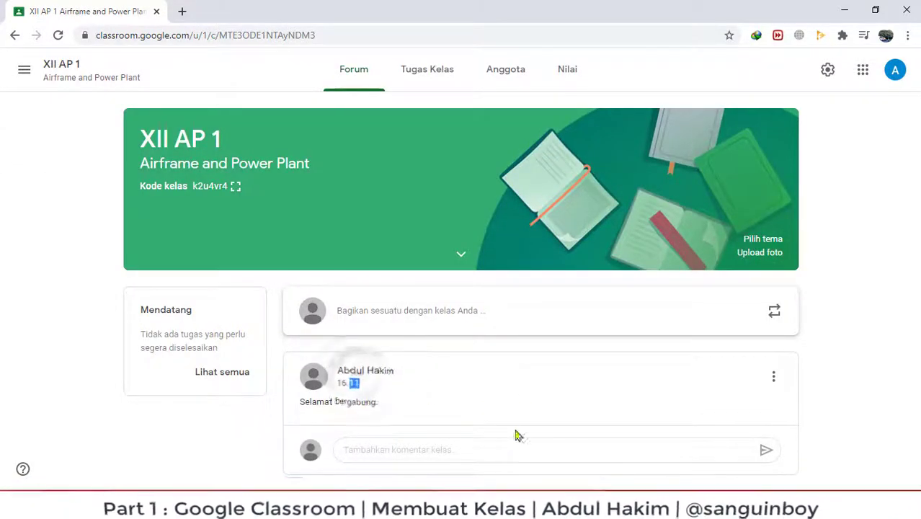
{"action": "left_click", "coordinate": [403, 445]}
{"action": "left_click", "coordinate": [380, 390]}
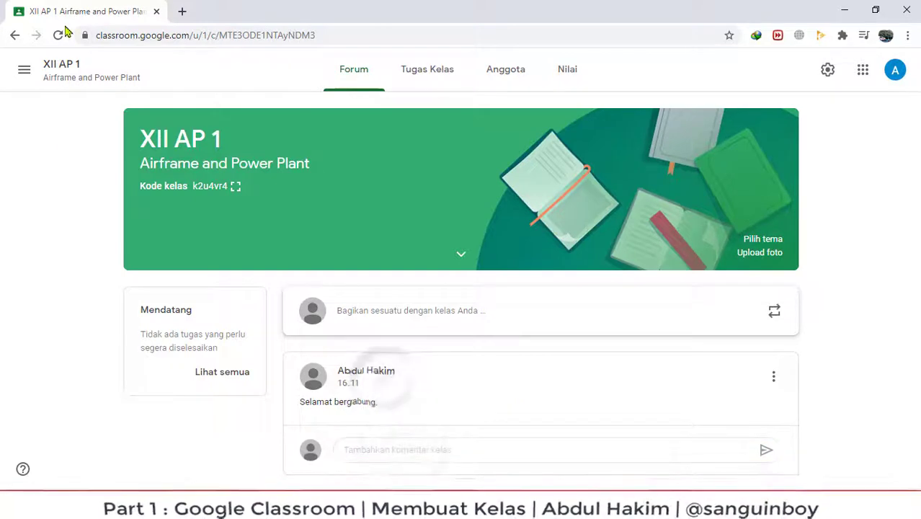
{"action": "left_click", "coordinate": [23, 69]}
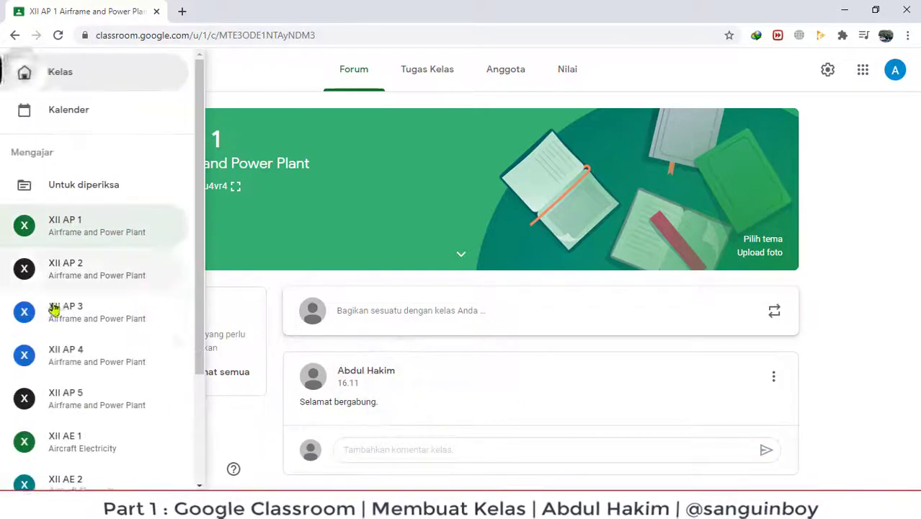
{"action": "left_click", "coordinate": [70, 398]}
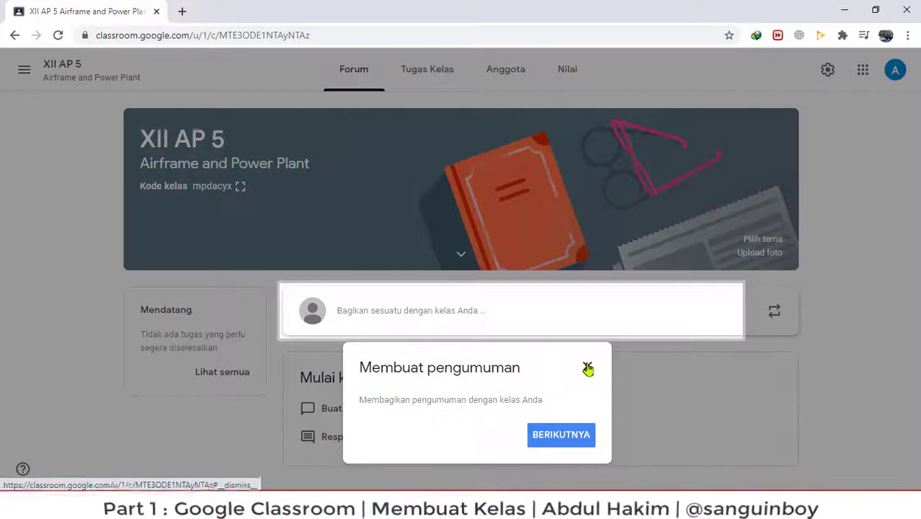
Dismiss the announcement tip, return to XII AP 1 and view its empty Tugas Kelas page.
{"action": "left_click", "coordinate": [588, 368]}
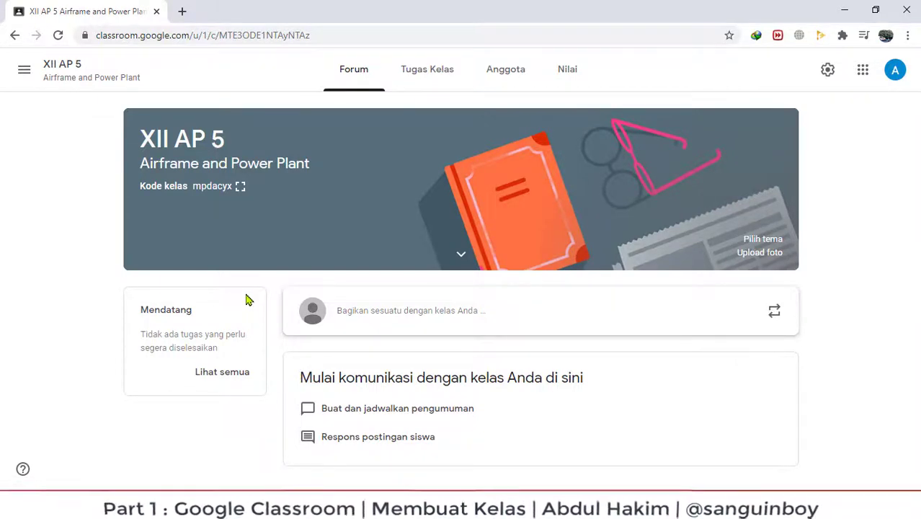
{"action": "left_click", "coordinate": [25, 73]}
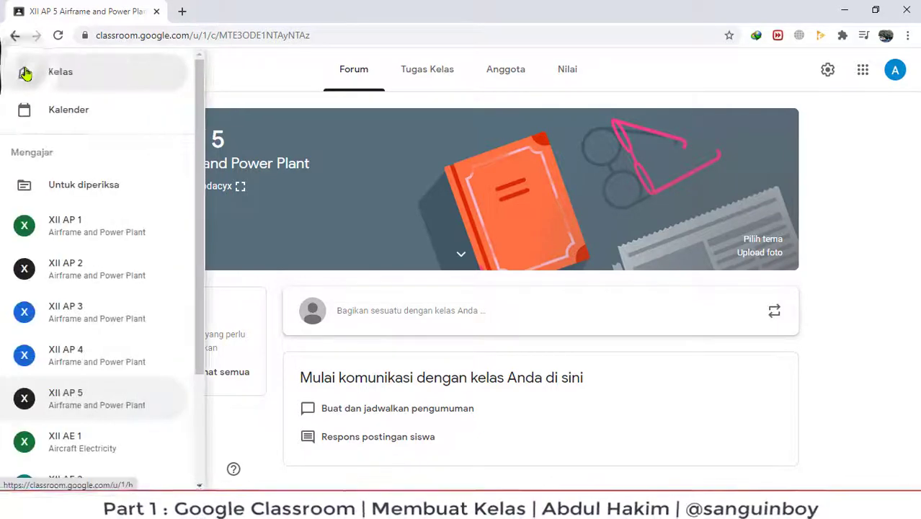
{"action": "left_click", "coordinate": [68, 232]}
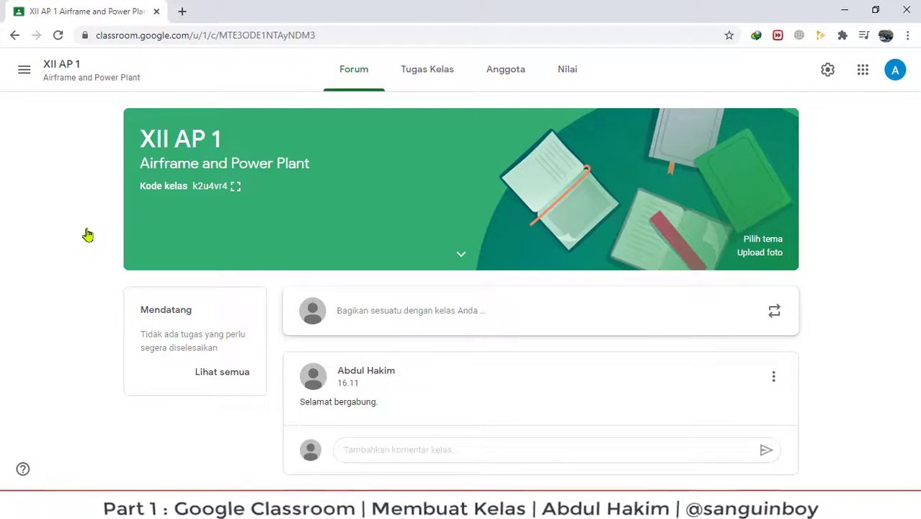
{"action": "left_click", "coordinate": [433, 72]}
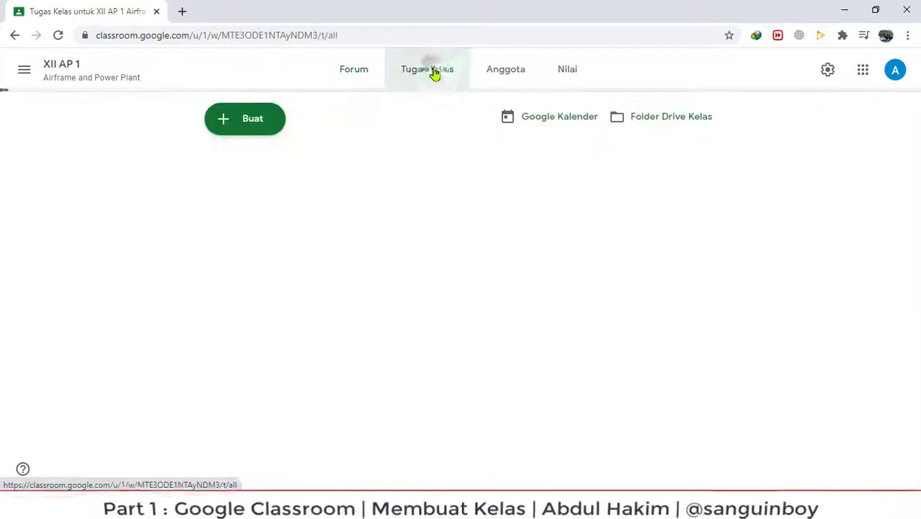